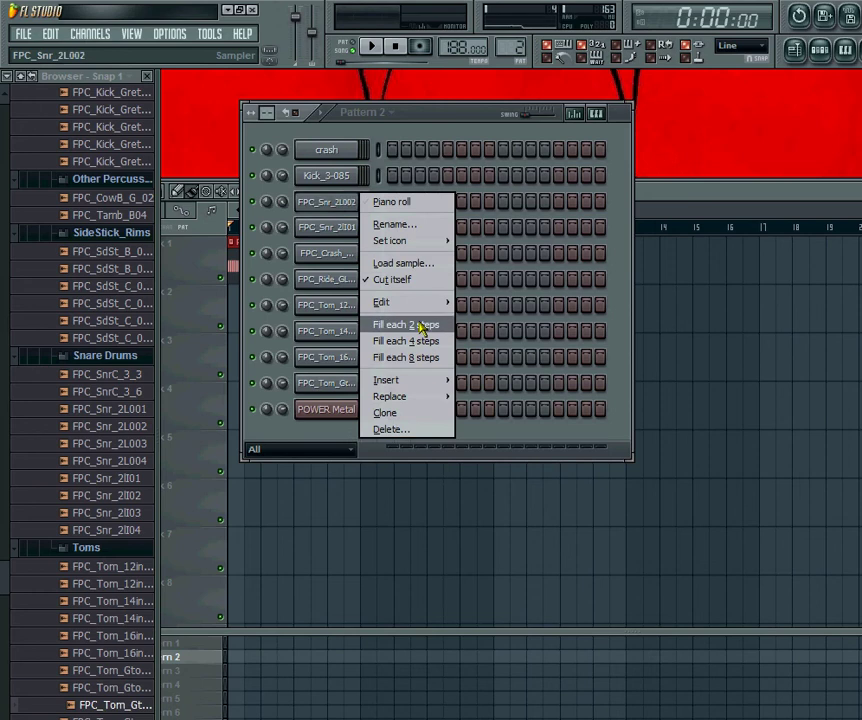
Fill every second step of both snare channels and the FPC_Ride_GLite_001 channel in Pattern 2
left_click(419, 326)
right_click(352, 229)
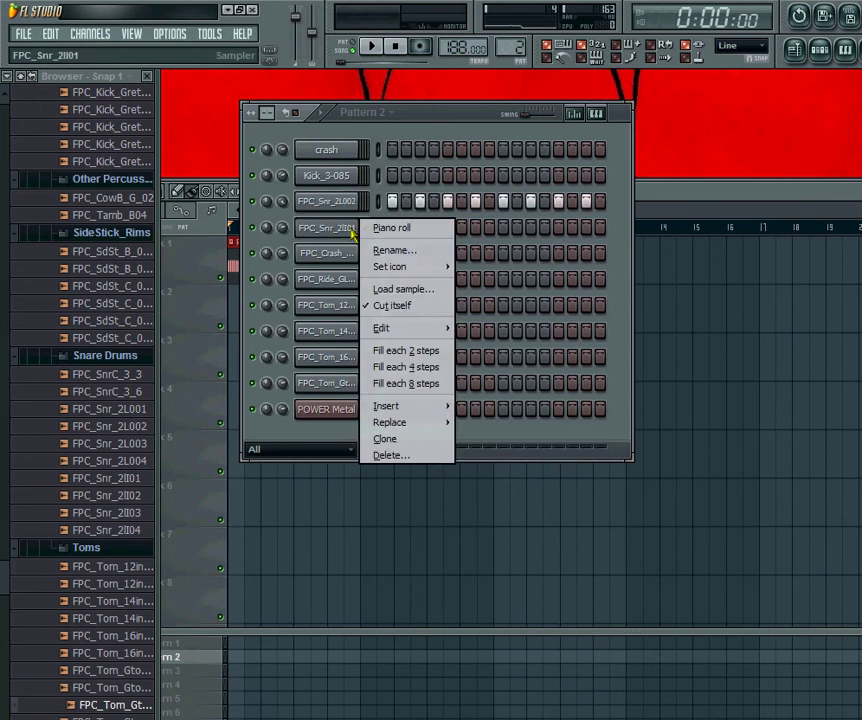
left_click(404, 352)
right_click(339, 279)
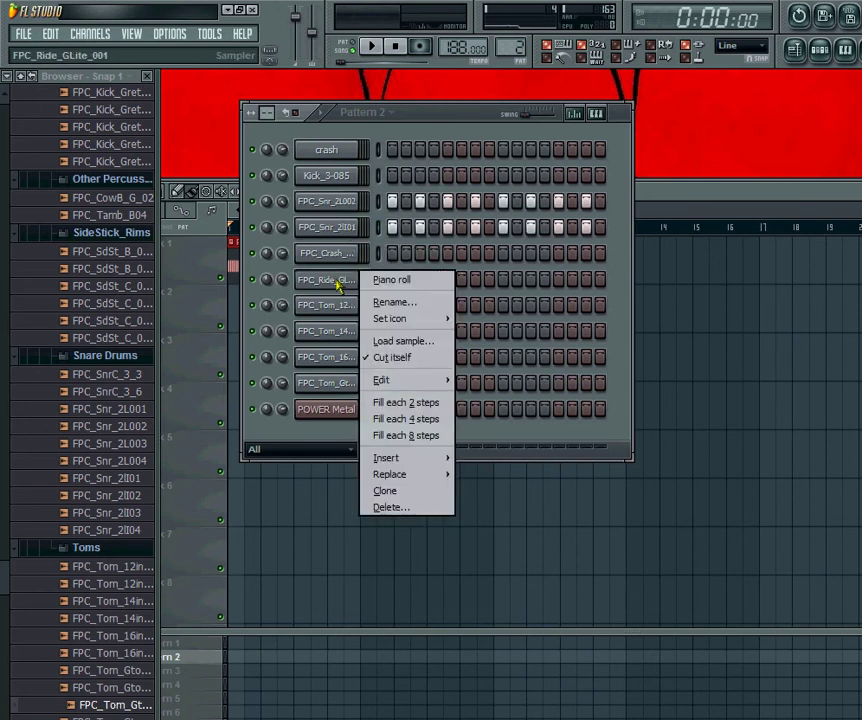
left_click(404, 401)
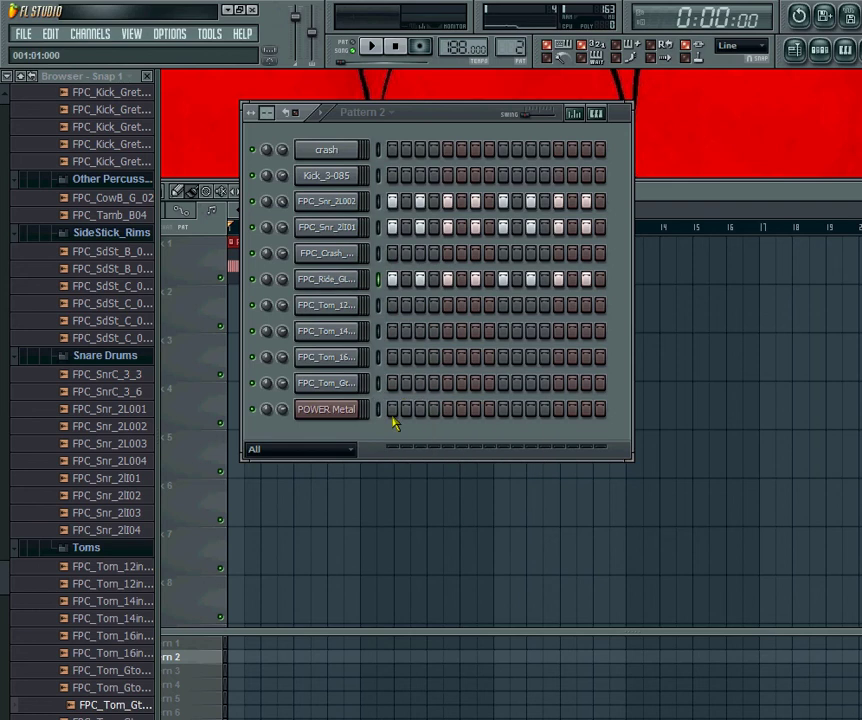
Paint Pattern 2 clips along Track 2 under the Pattern 1 clips and shift both rows to start at bar 2
right_click(394, 538)
left_click_drag(465, 316, 219, 313)
left_click_drag(543, 379, 281, 267, "ctrl")
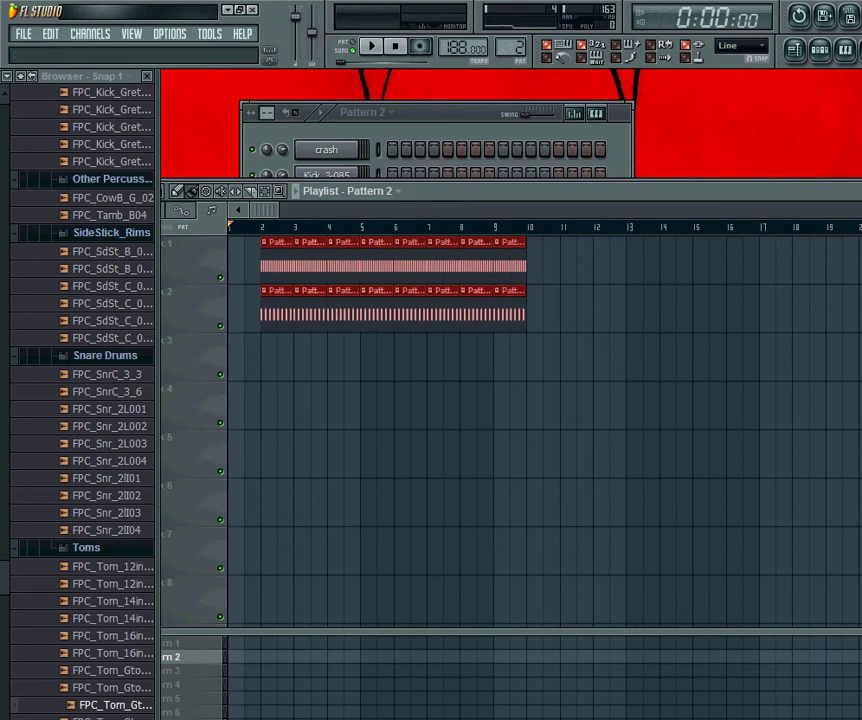
Switch to the empty Pattern 3 and bring its step sequencer forward for programming a drum fill
left_click_drag(800, 191, 740, 192)
key("Page_Up")
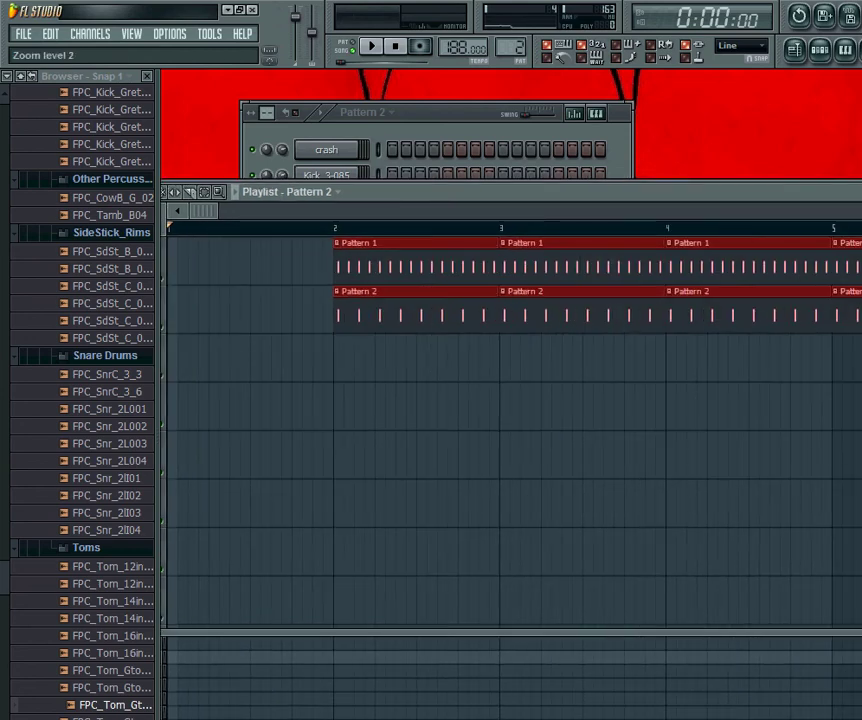
left_click_drag(452, 190, 577, 274)
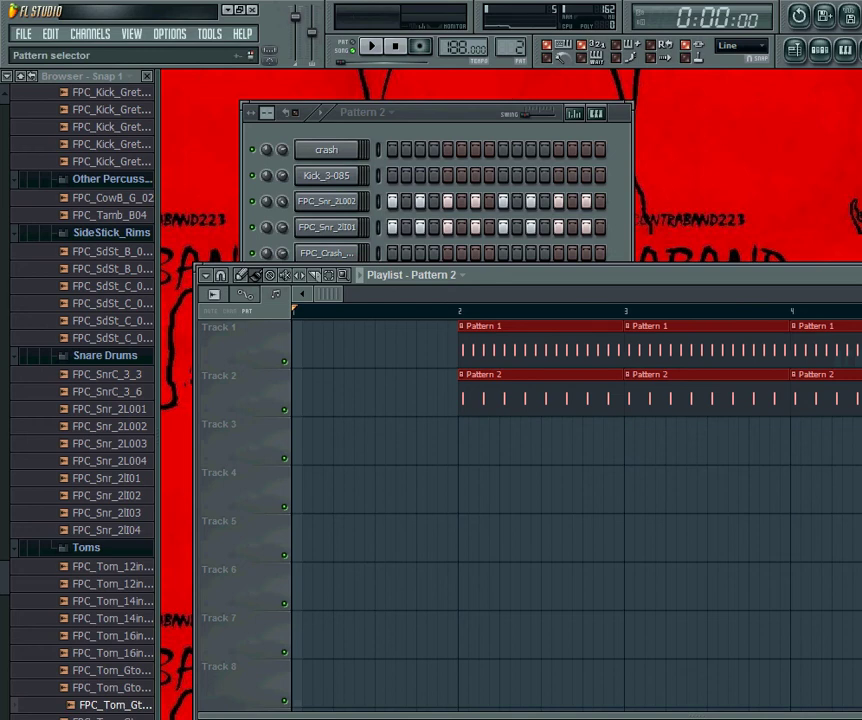
scroll(510, 47, "up", 1)
left_click(444, 116)
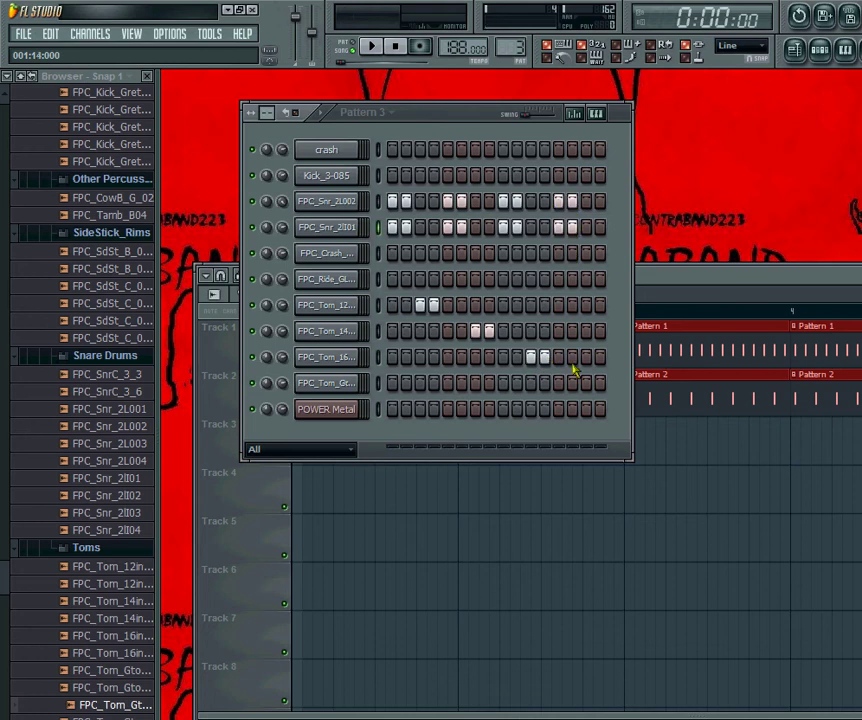
Place a Pattern 3 clip on Track 3 at bar 1
left_click(591, 535)
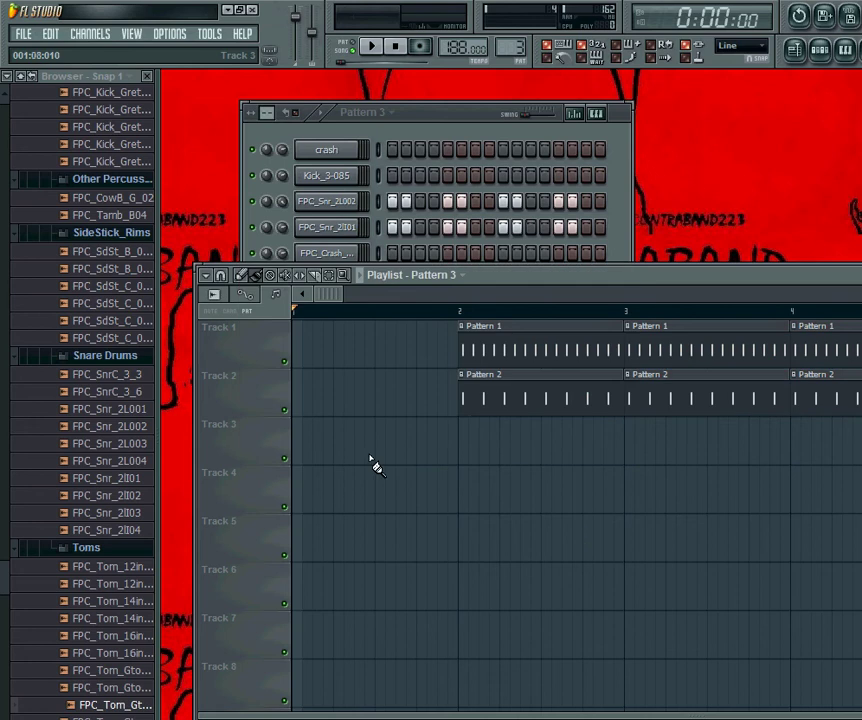
left_click(305, 453)
left_click_drag(331, 444, 313, 444)
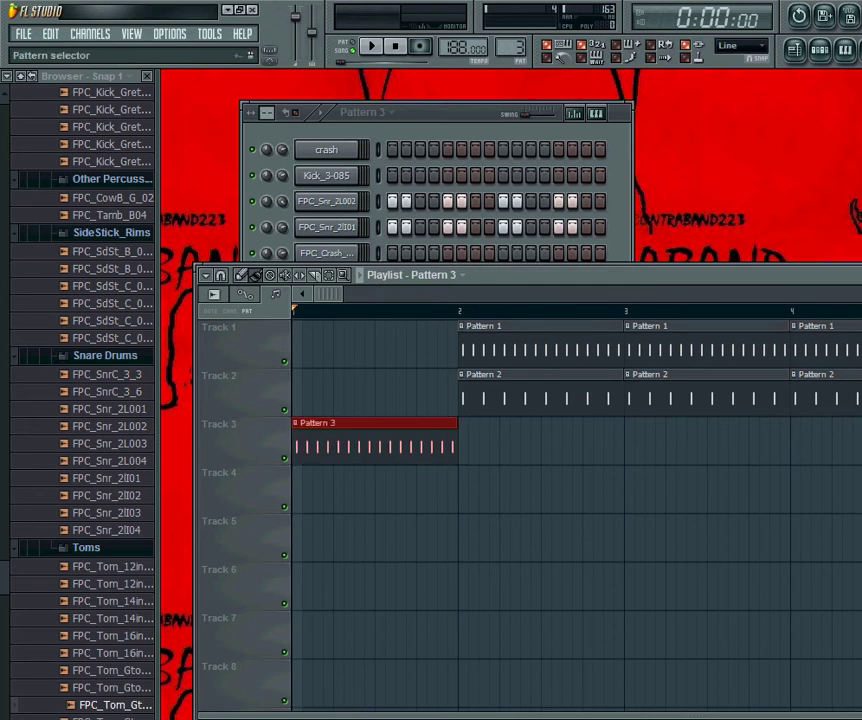
Give Pattern 4 a single FPC_Crash hit on step 1 and place it on Track 4 at bar 2
left_click_drag(514, 48, 514, 41)
left_click(427, 130)
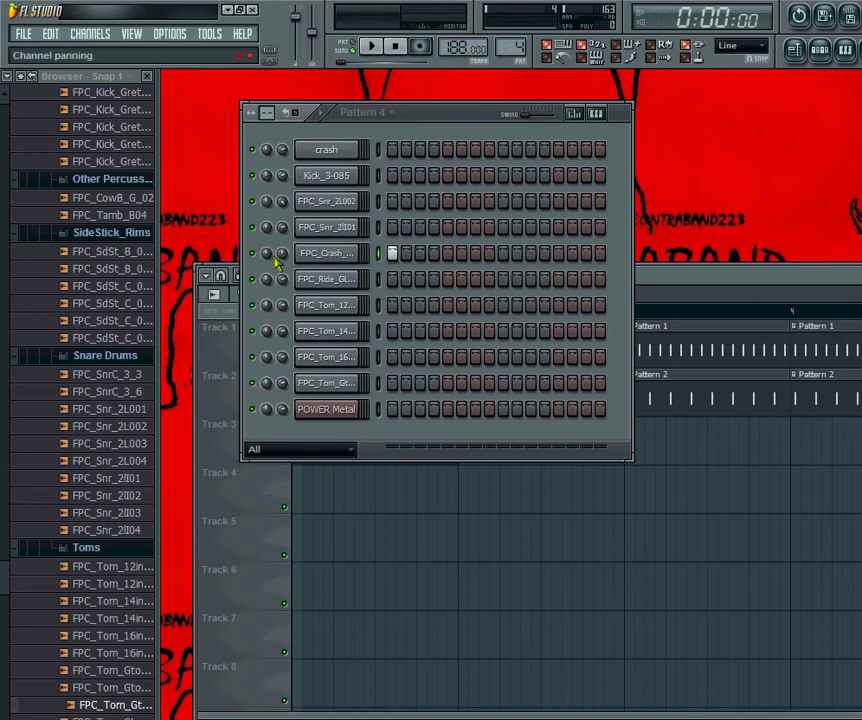
left_click(445, 586)
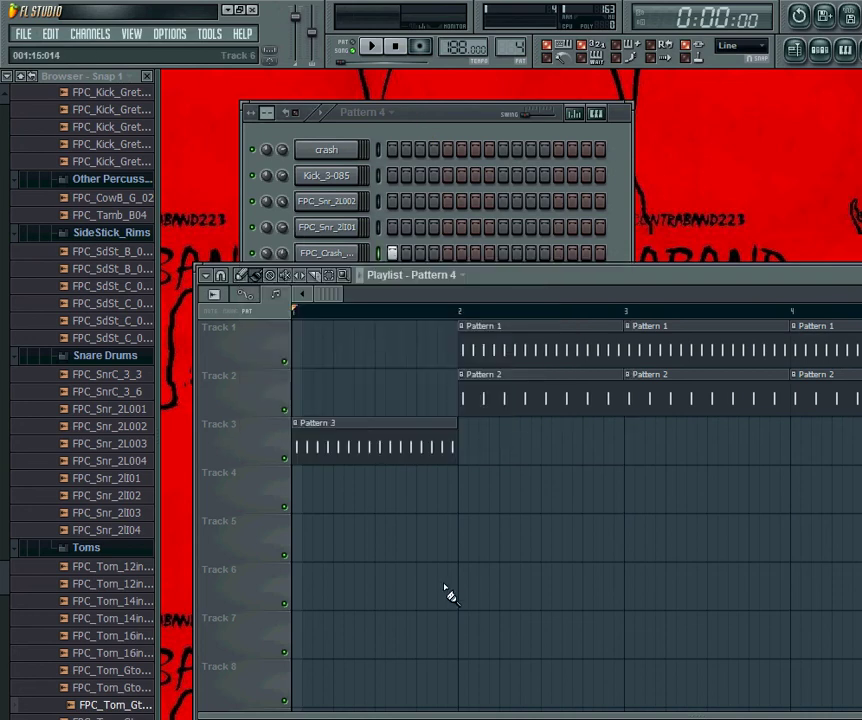
left_click(458, 496)
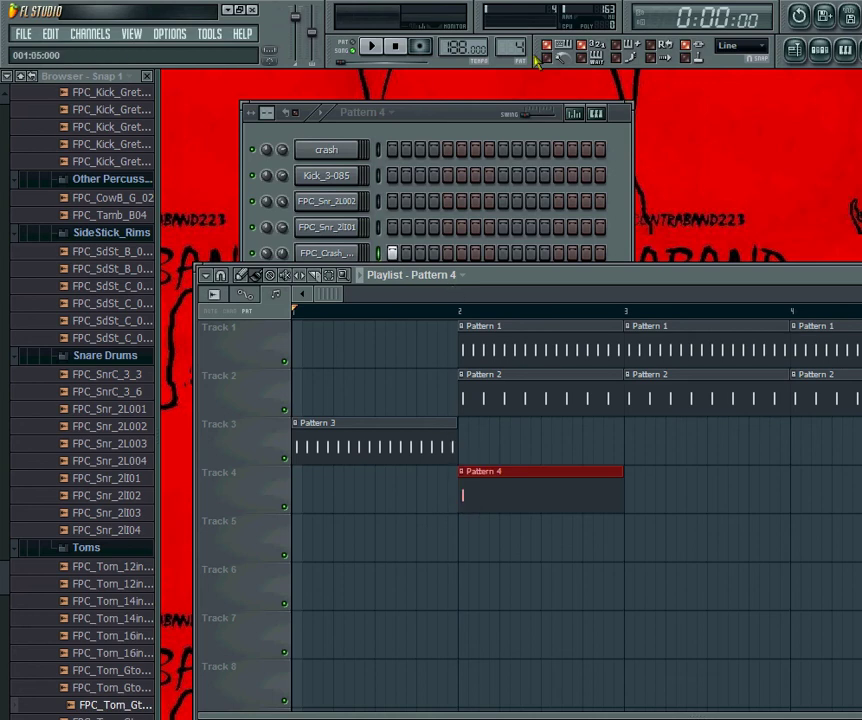
Play the song arrangement and examine the playlist clips through to the end of bar 9
mouse_move(513, 47)
left_mouse_down()
mouse_move(513, 60)
mouse_move(506, 33)
left_mouse_up()
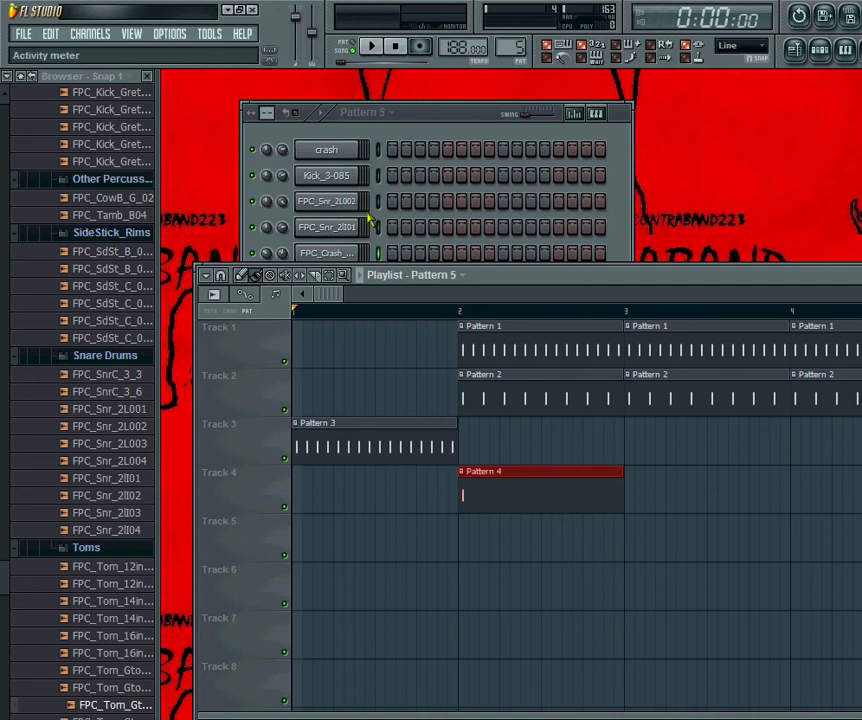
left_click(422, 136)
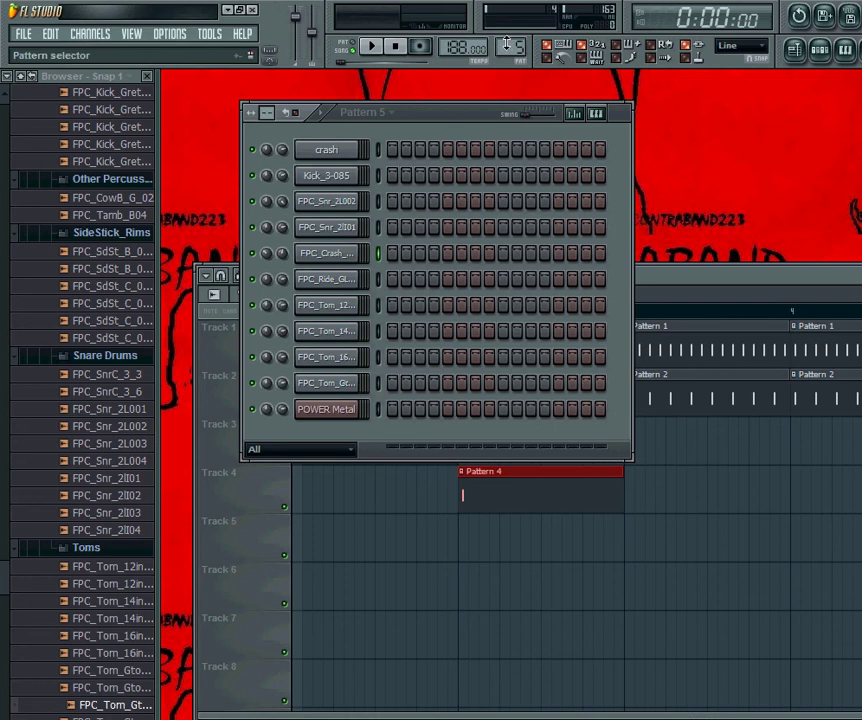
left_click_drag(507, 45, 507, 66)
left_click(378, 48)
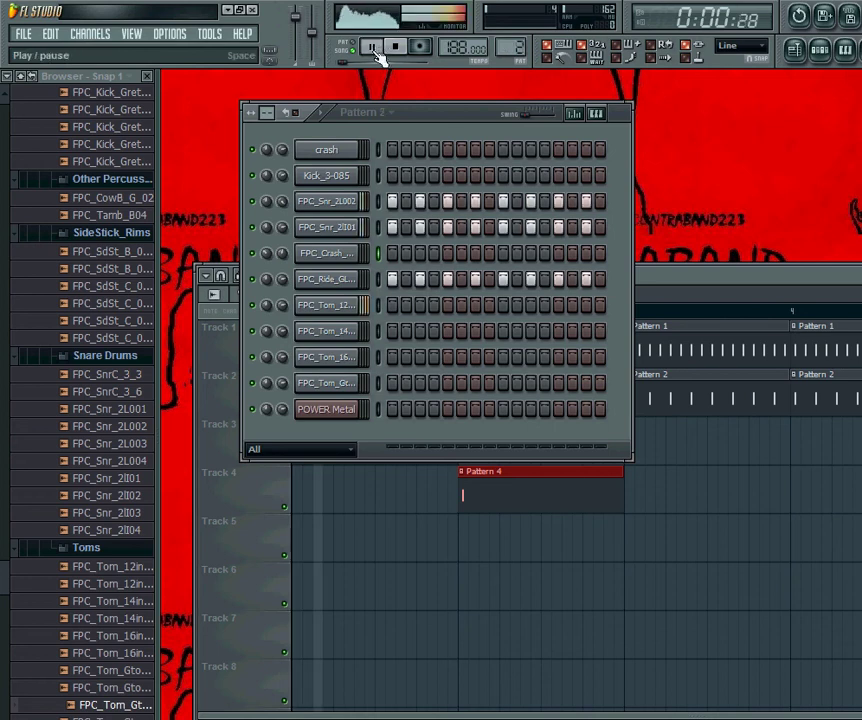
left_click(454, 581)
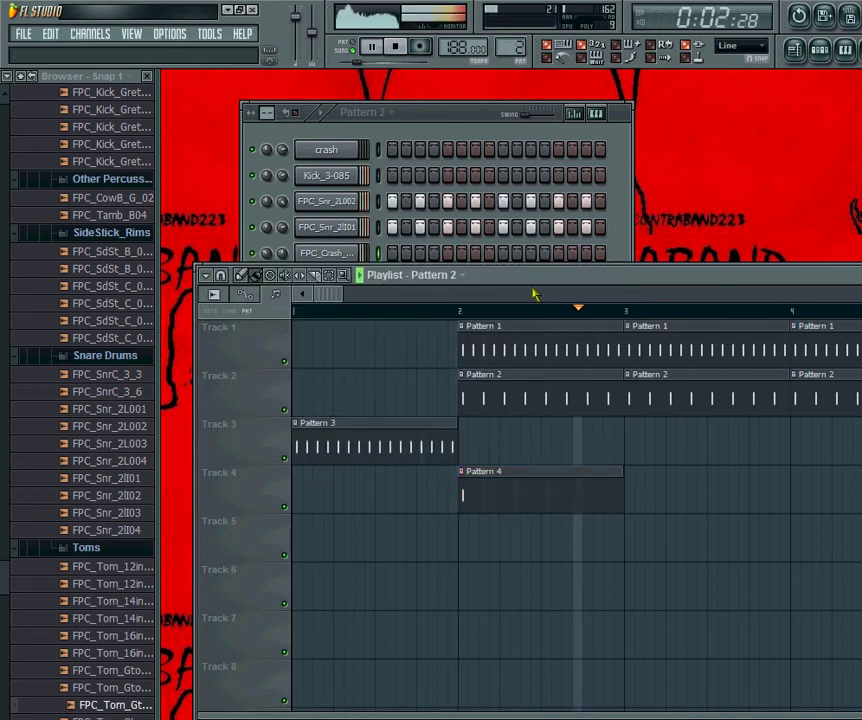
left_click_drag(533, 279, 206, 227)
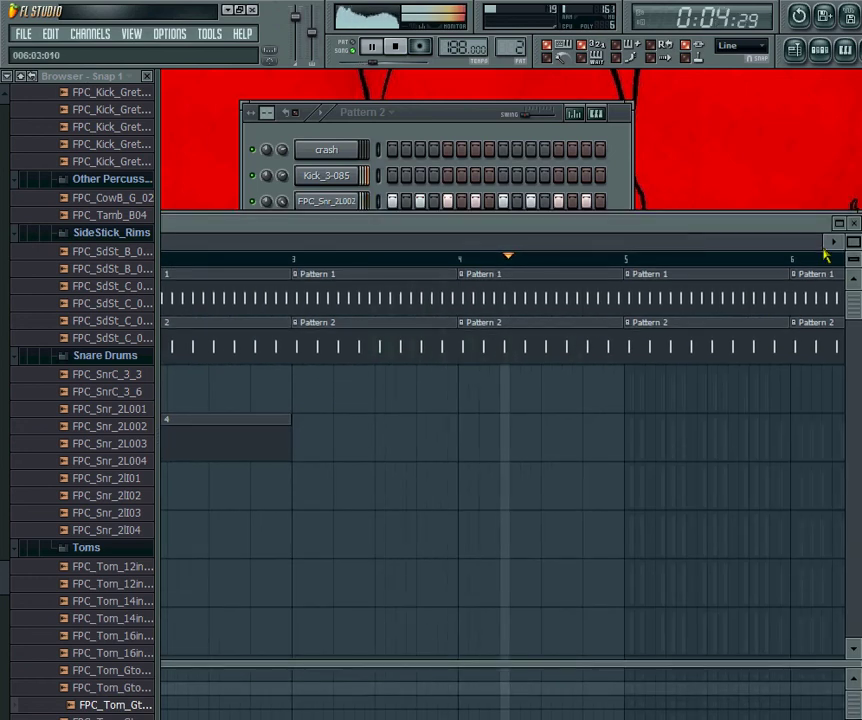
left_click_drag(845, 241, 845, 244)
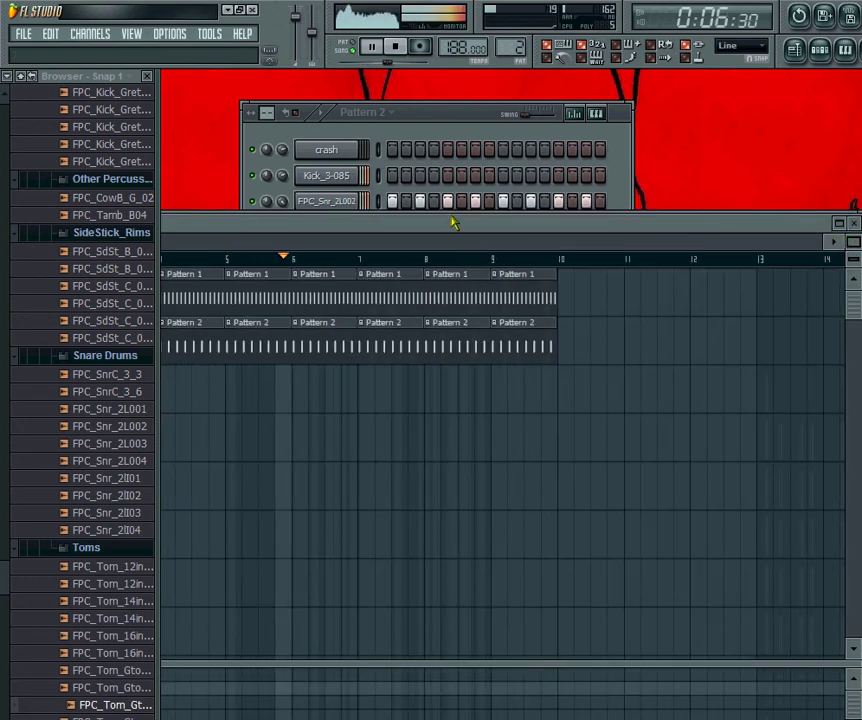
left_click_drag(454, 223, 677, 247)
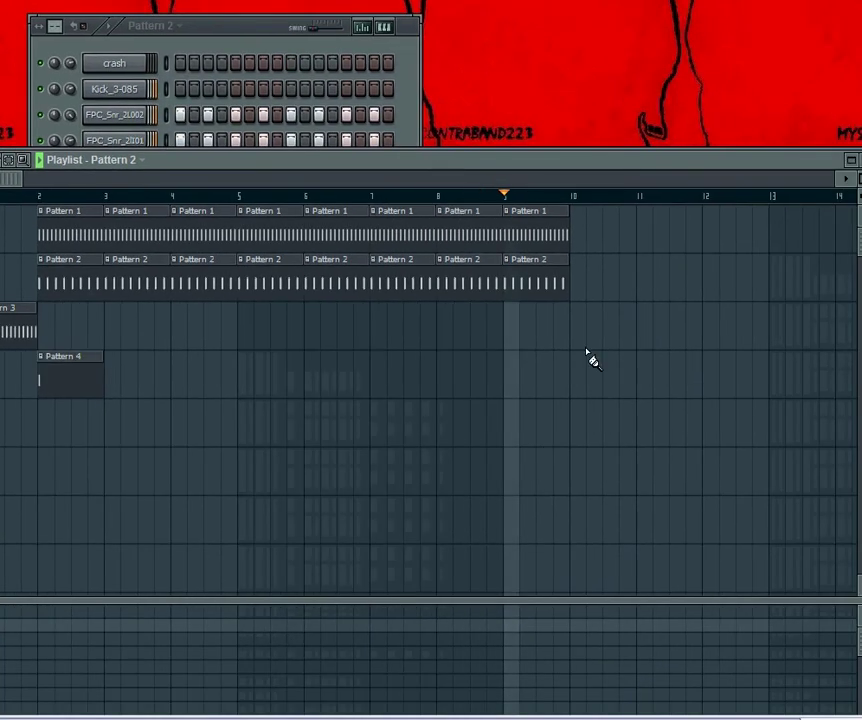
Switch to Pattern 5 and fill steps 1 to 4 of both snare channels
left_click(272, 24)
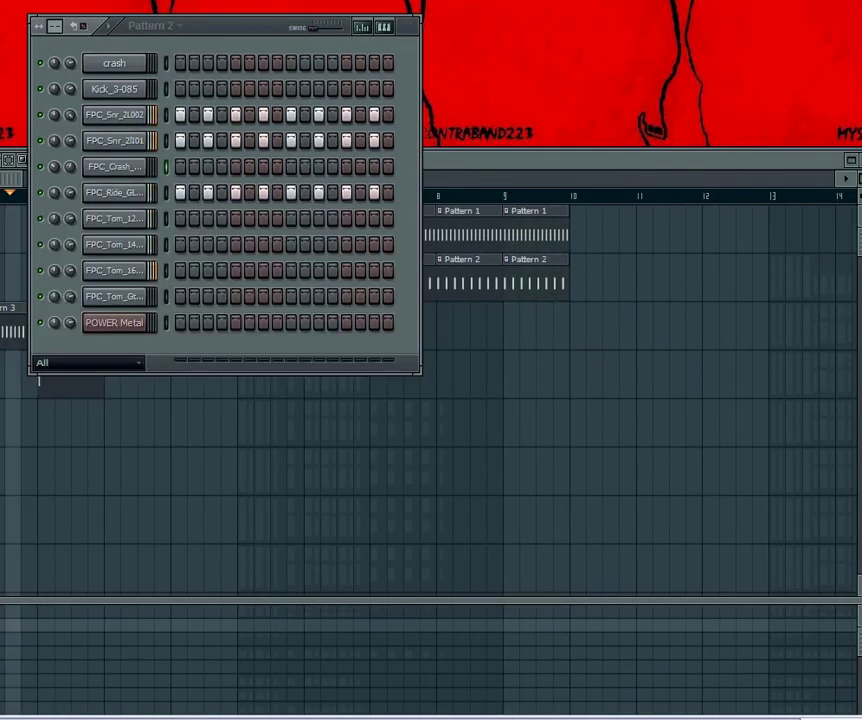
key("KP_Add")
key("KP_Add")
key("KP_Add")
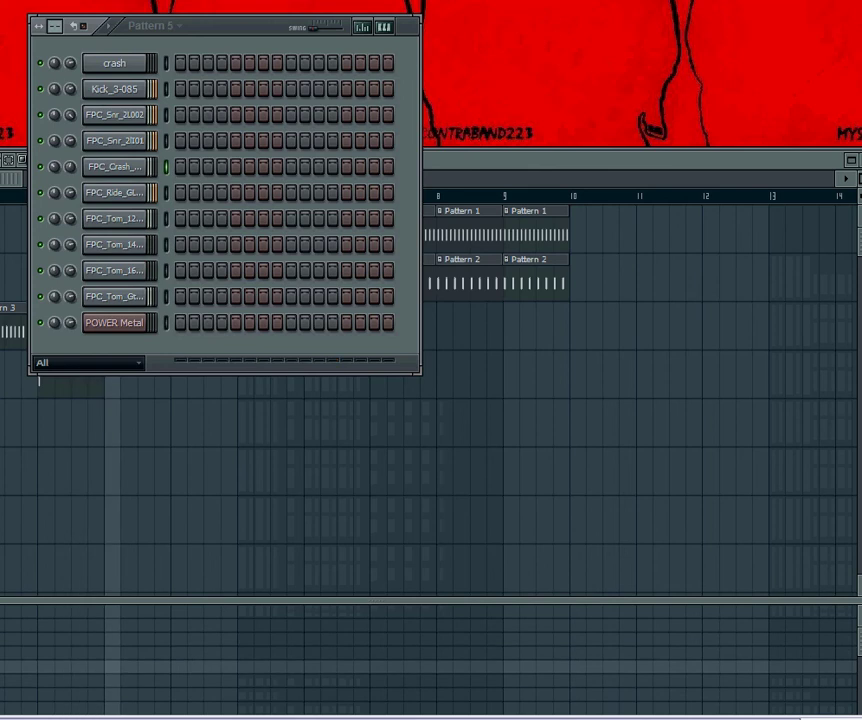
left_click(184, 142)
left_click_drag(187, 147, 226, 148)
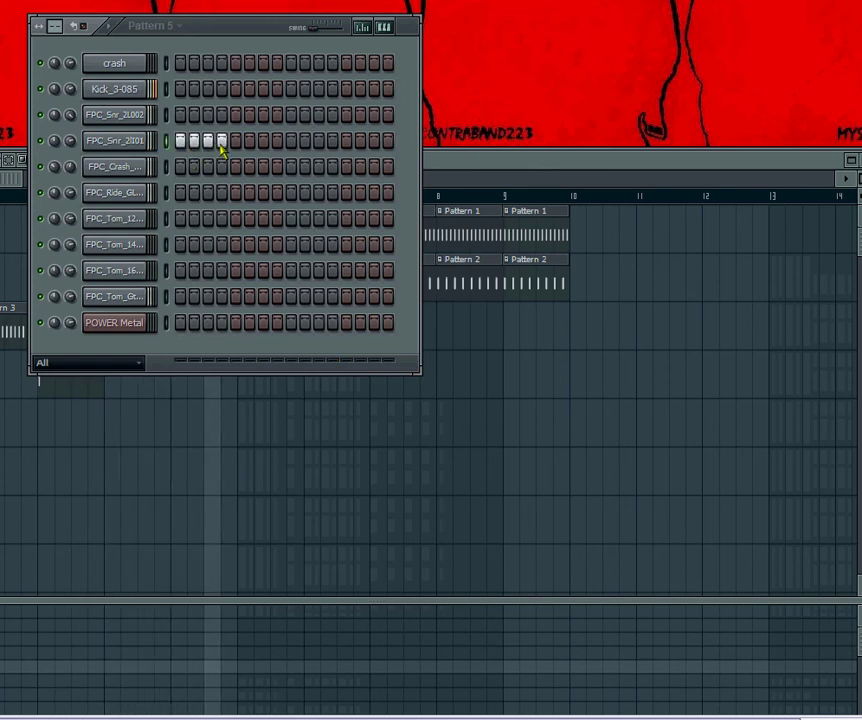
left_click_drag(180, 114, 224, 116)
left_click_drag(238, 225, 279, 221)
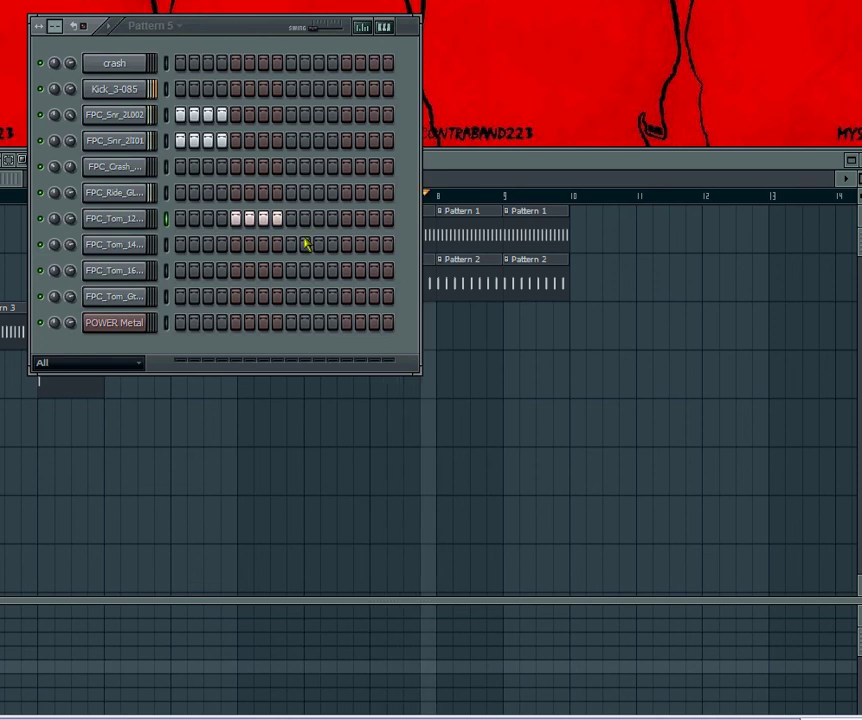
right_click(277, 218)
right_click(263, 218)
right_click(250, 218)
right_click(236, 218)
Fill steps 5 to 8 of the FPC_Tom_14 channel in Pattern 5
left_click_drag(236, 244, 280, 253)
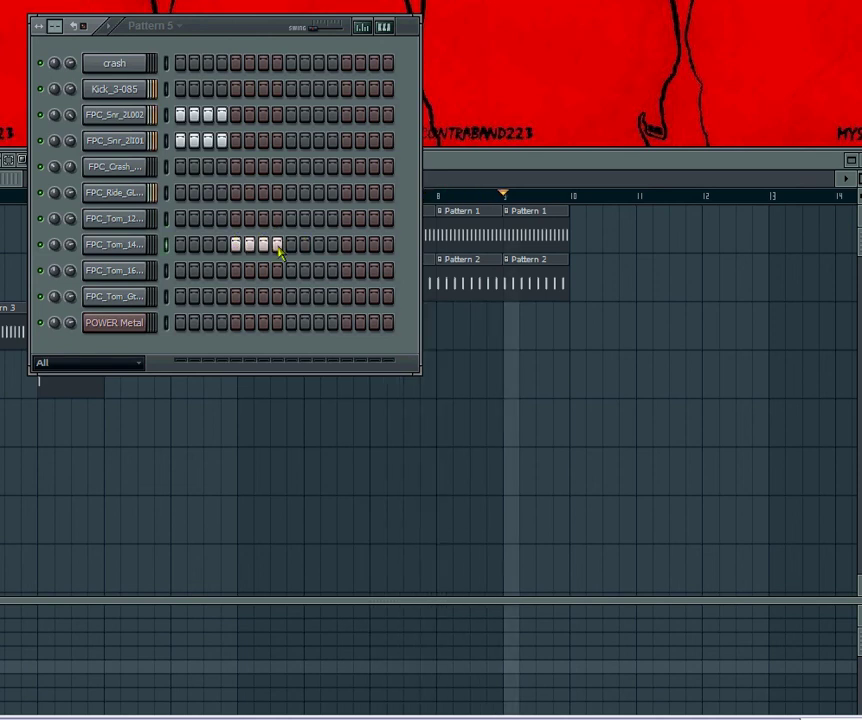
Place Pattern 5 on Track 3 halfway through bar 9, trimming it and the last Pattern 2 clip to half a bar each
left_click(543, 341)
left_click(548, 333)
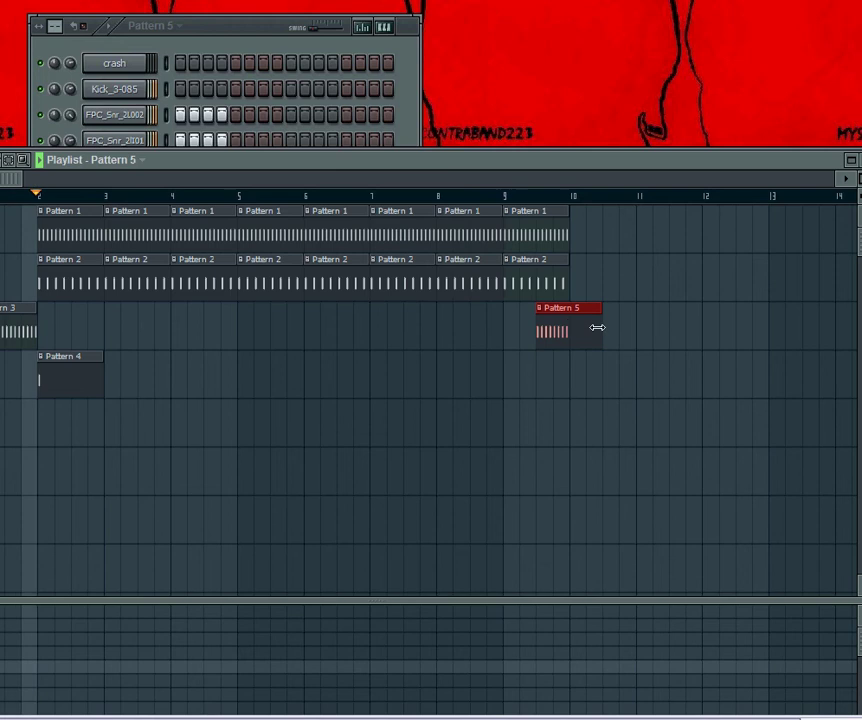
mouse_move(600, 328)
left_mouse_down()
mouse_move(569, 328)
mouse_move(540, 293)
left_mouse_up()
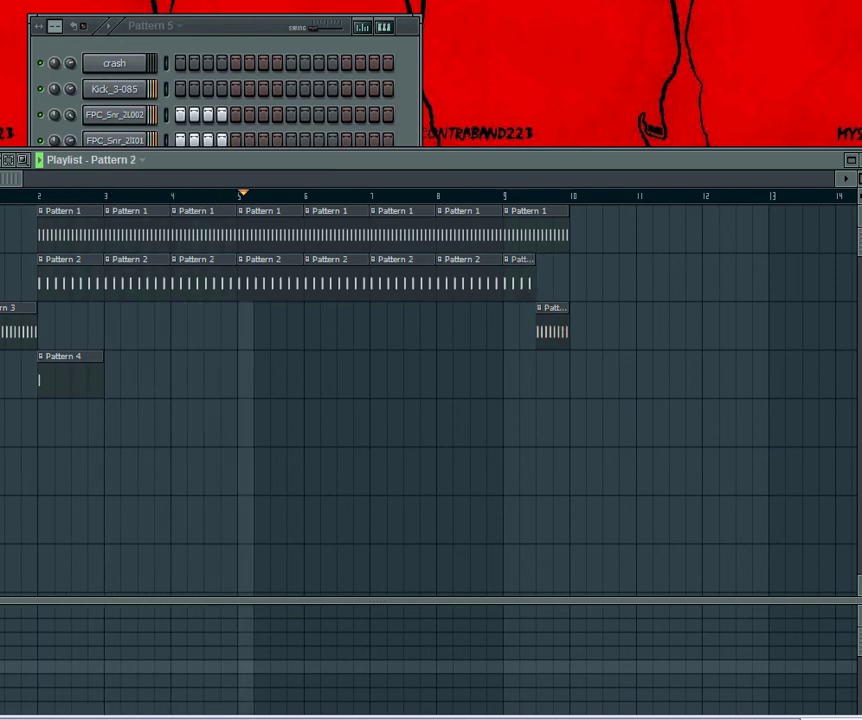
Switch to Pattern 6 and add a kick on step 1 and both snares on steps 3, 7, 11 and 15
key("plus")
left_click(239, 32)
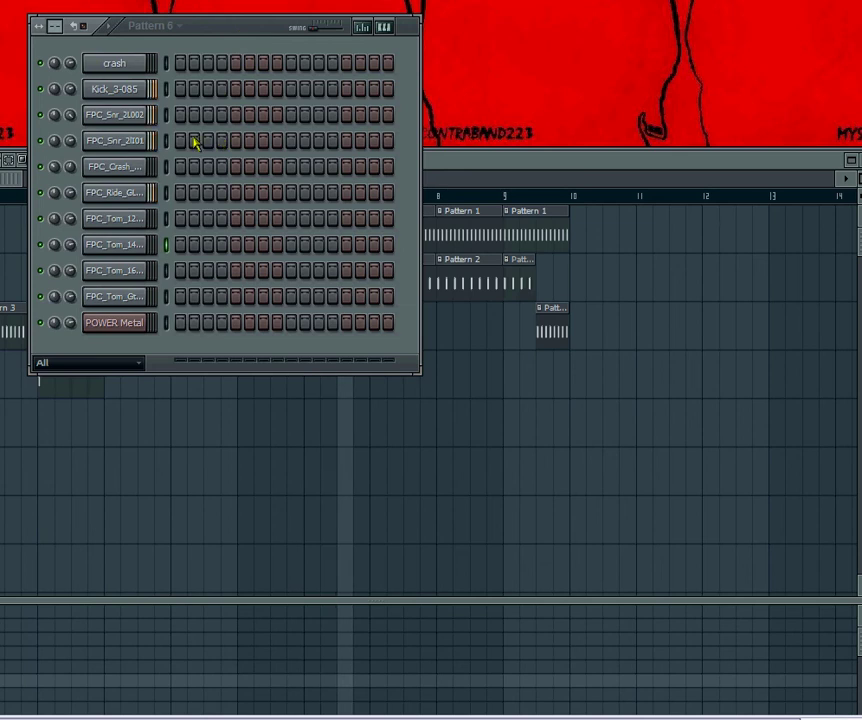
left_click(181, 90)
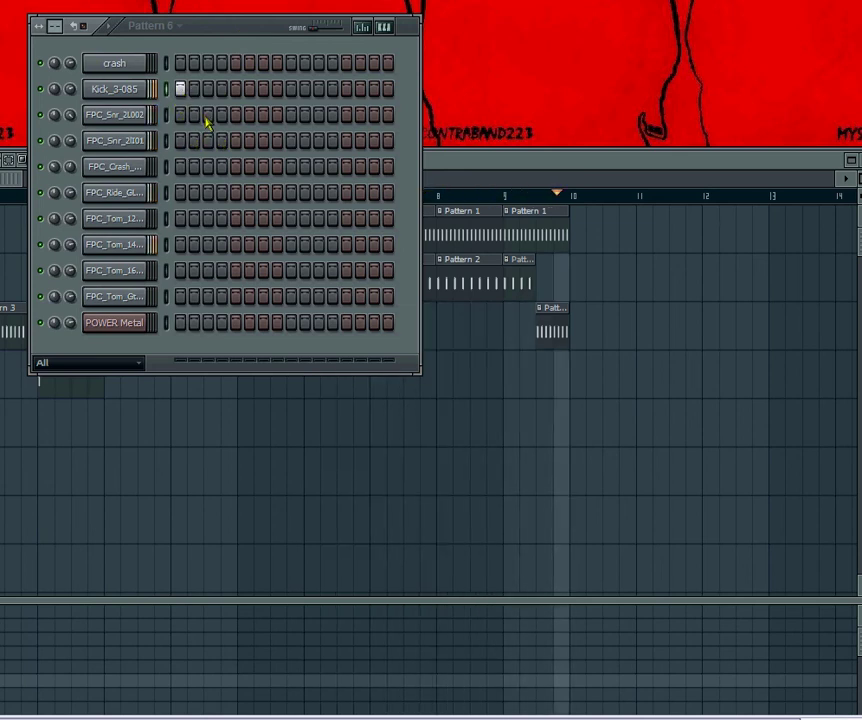
left_click(207, 115)
left_click(208, 140)
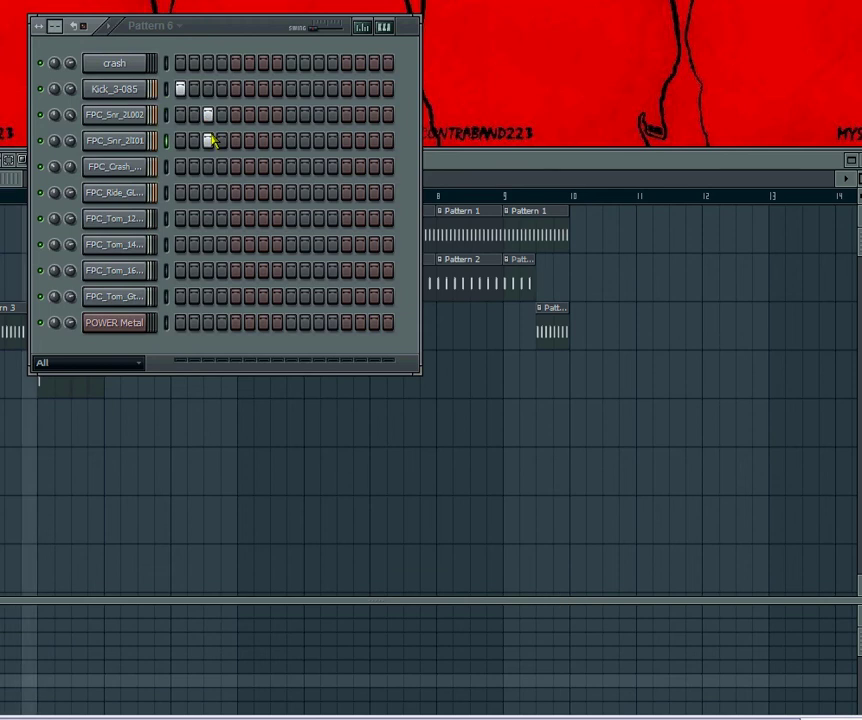
left_click(263, 140)
left_click(263, 114)
left_click(318, 140)
left_click(318, 114)
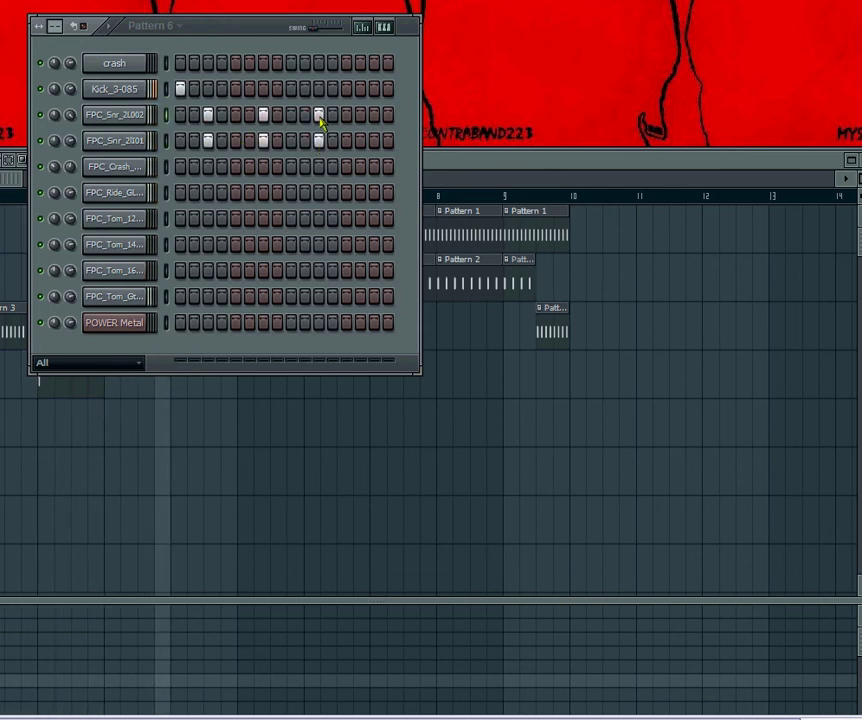
left_click(374, 140)
left_click(374, 114)
Add Kick_3-085 hits on steps 5, 6, 9, 13 and 14 of Pattern 6
left_click(235, 89)
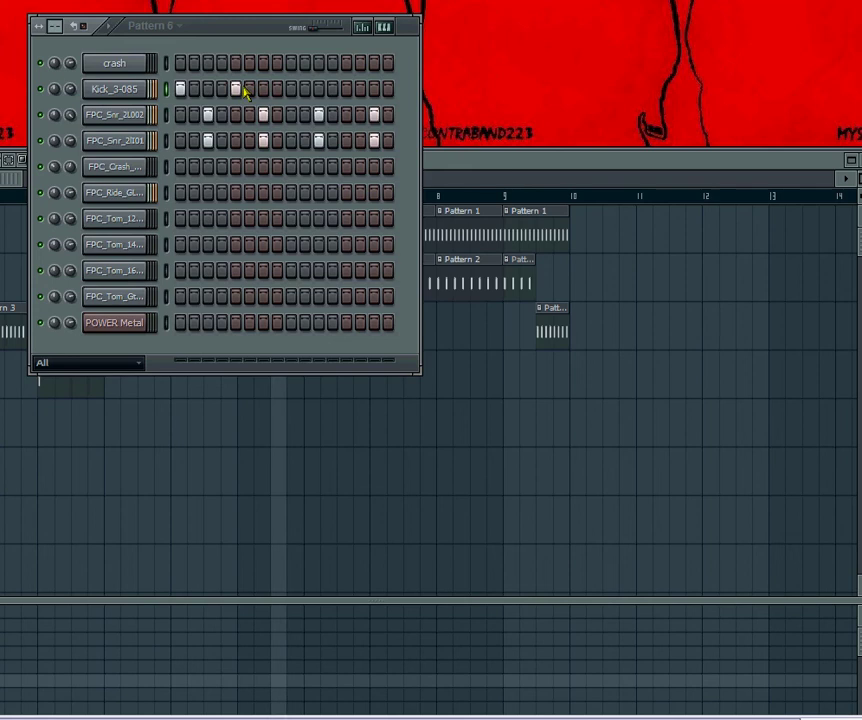
left_click(249, 89)
left_click(290, 89)
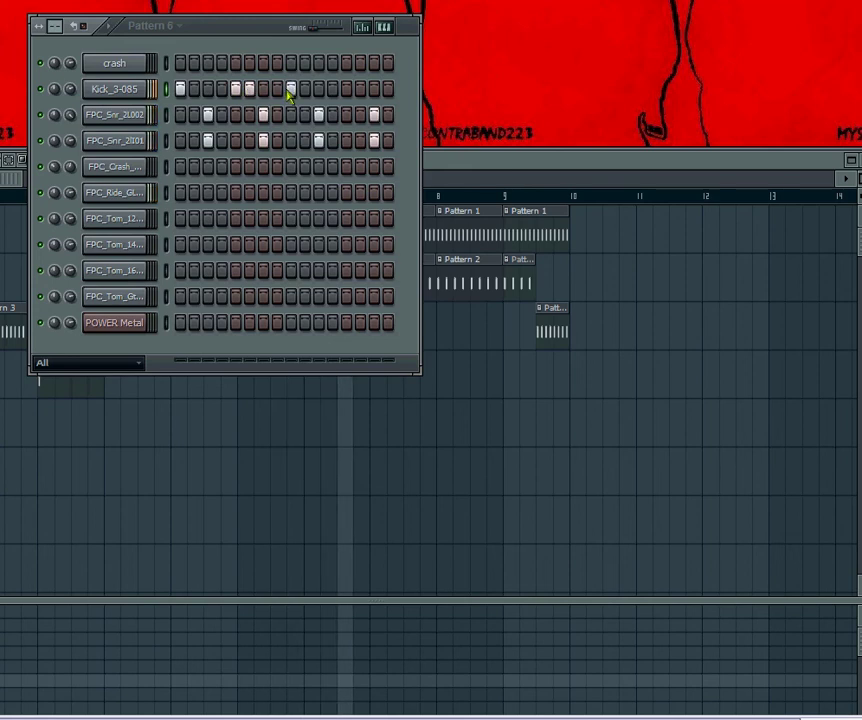
left_click(346, 89)
left_click(360, 89)
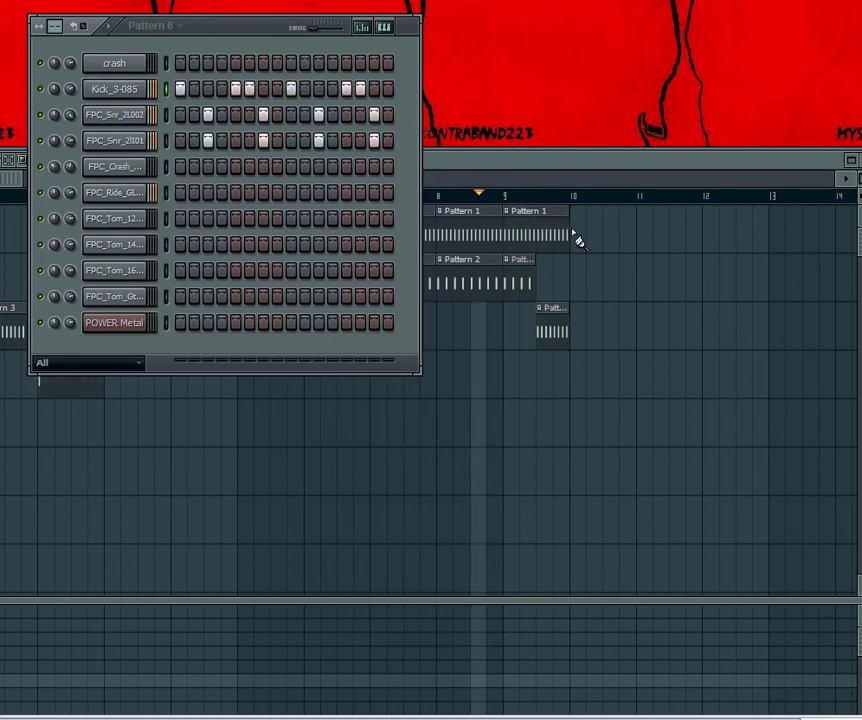
Paint Pattern 6 clips on Track 1 from bar 10 through bar 14
mouse_move(573, 235)
left_mouse_down()
mouse_move(854, 227)
mouse_move(856, 188)
left_mouse_up()
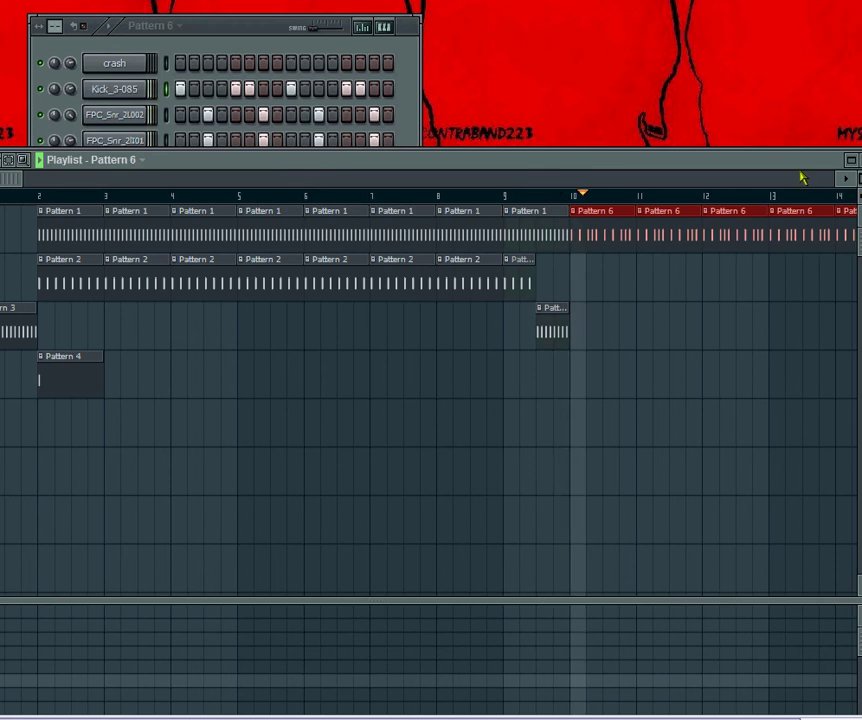
left_click_drag(752, 164, 669, 163)
left_click_drag(784, 177, 784, 184)
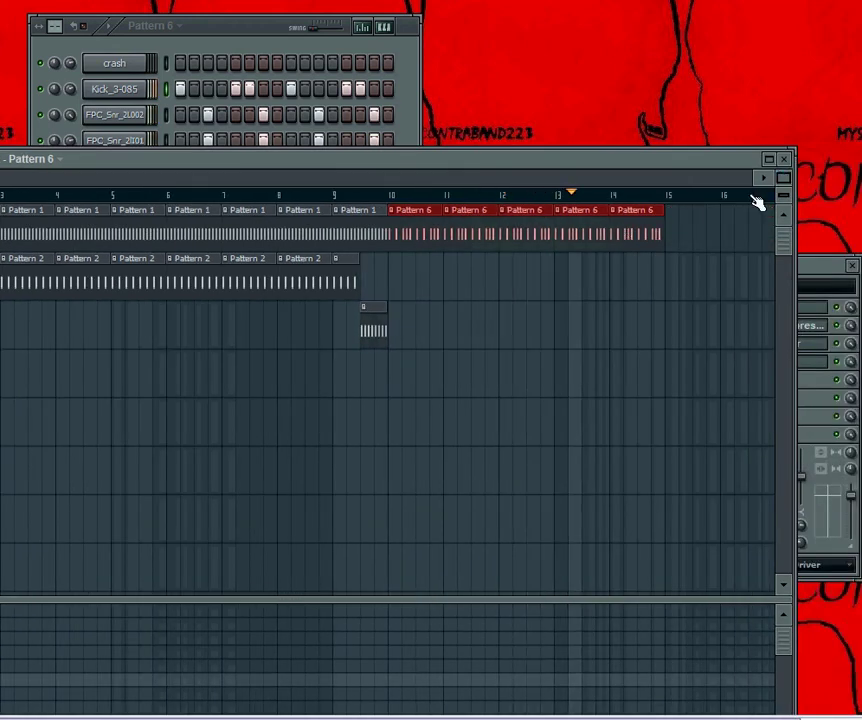
Extend the Pattern 6 clips on Track 1 across bars 15 to 17 and place Pattern 4 on Track 4 at bar 10
left_click_drag(784, 177, 784, 184)
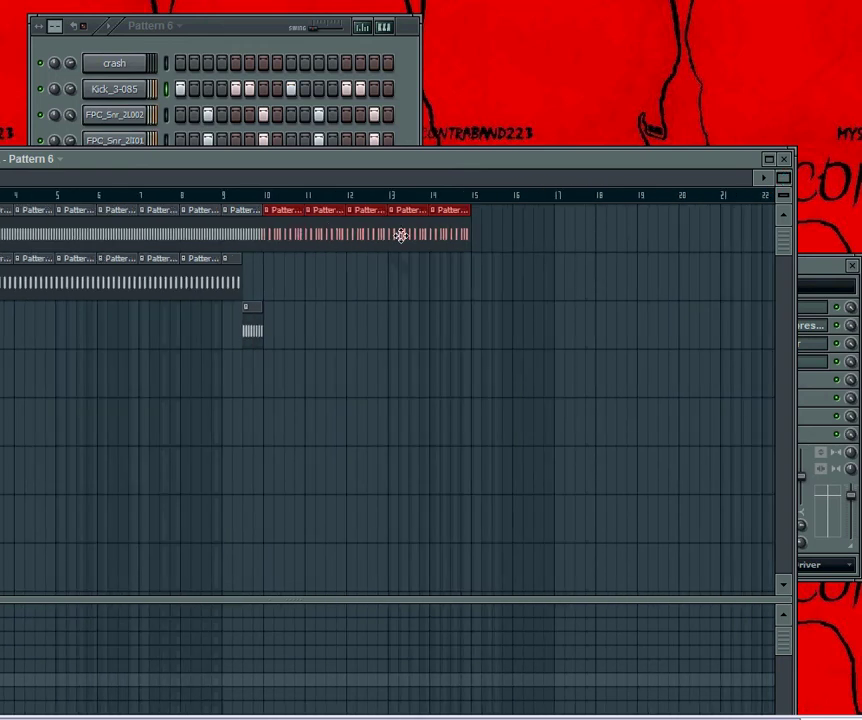
left_click_drag(477, 245, 560, 246)
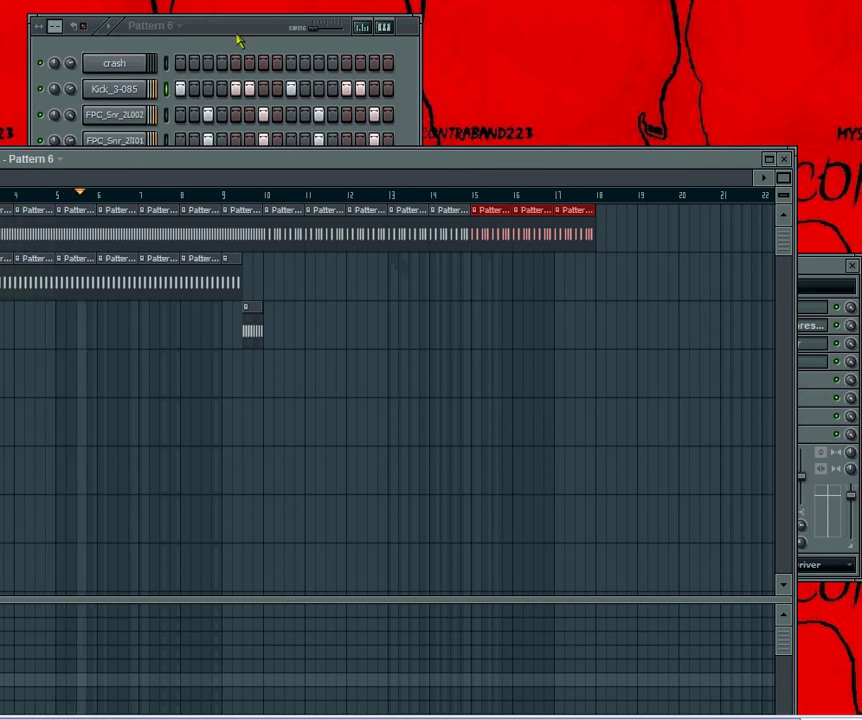
key("KP_4")
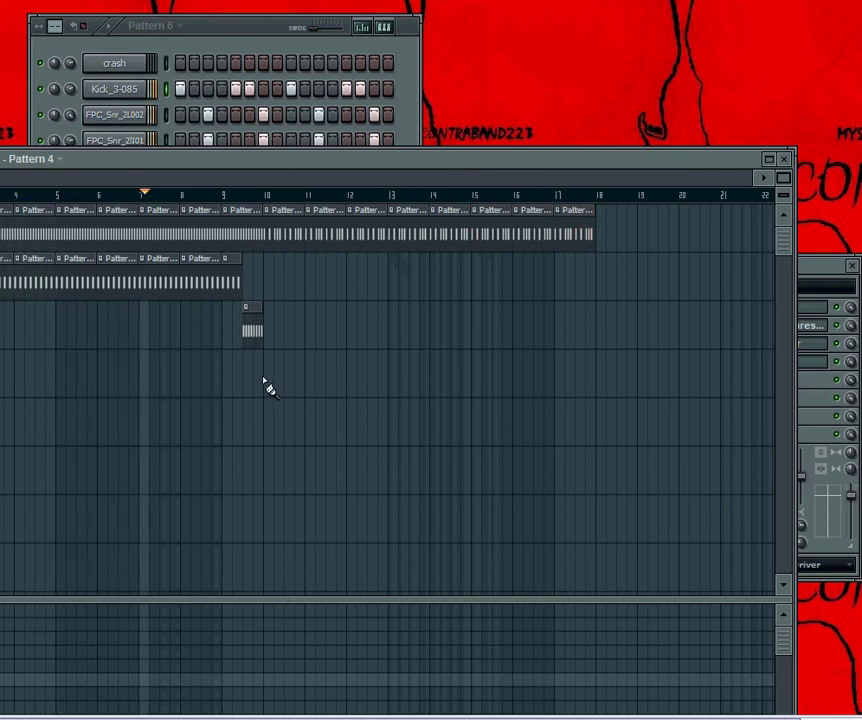
left_click(266, 385)
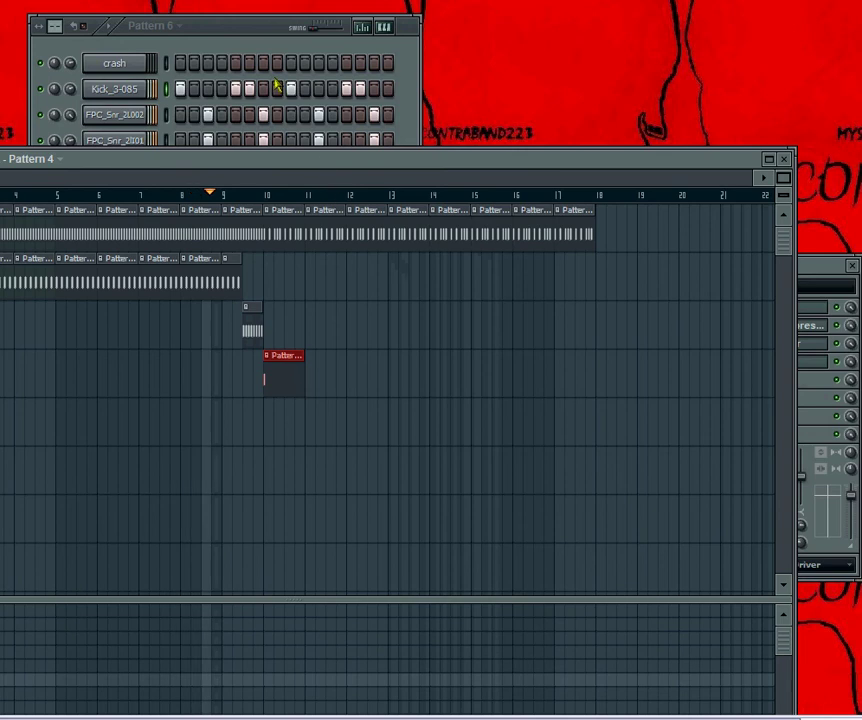
Fill the FPC_Ride channel of Pattern 6 on every 2 steps and bring the start of the playlist into view
left_click(275, 31)
right_click(142, 186)
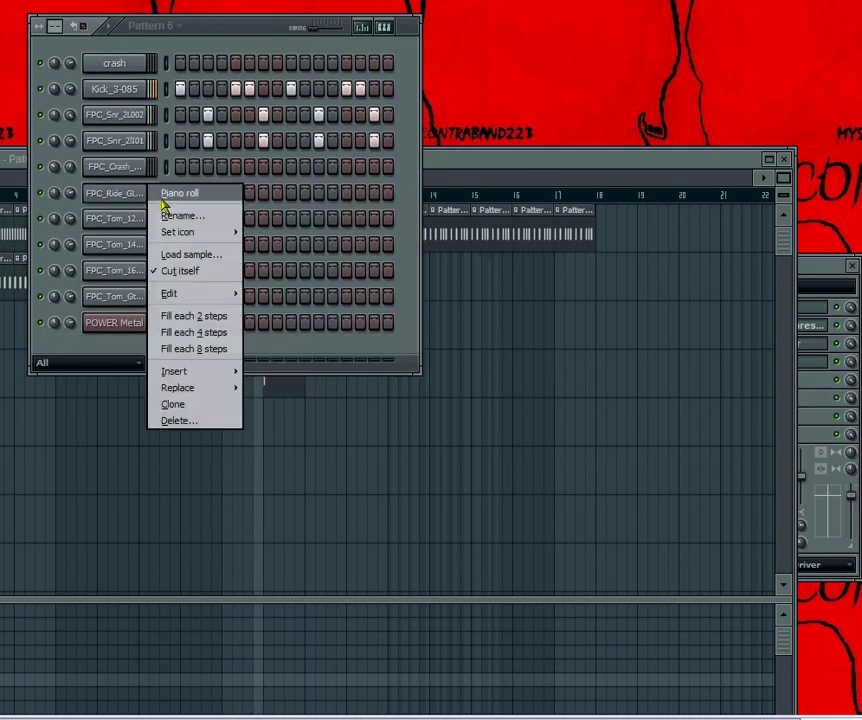
left_click(190, 314)
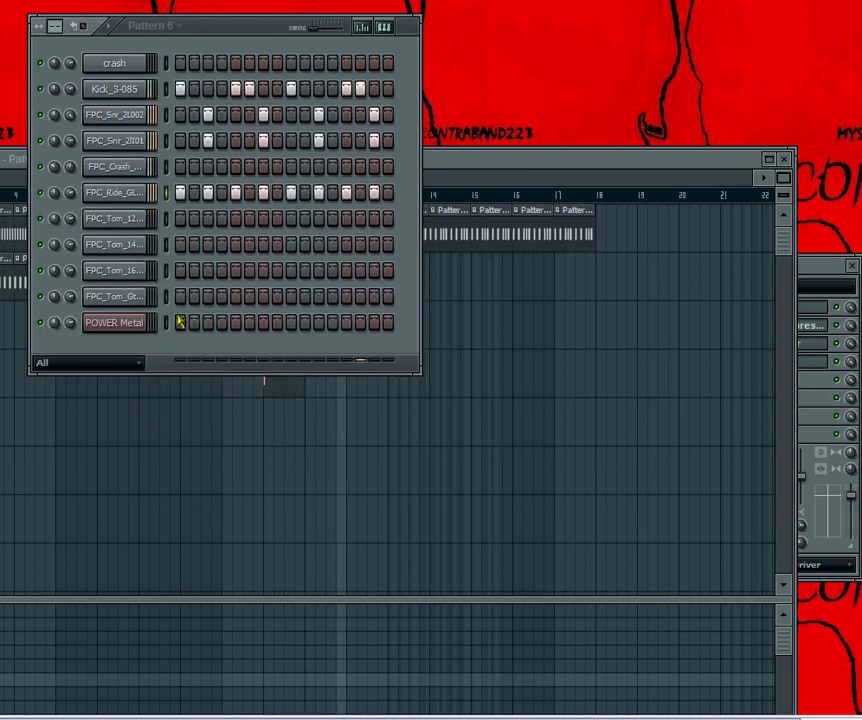
left_click(398, 537)
left_click_drag(209, 164, 349, 296)
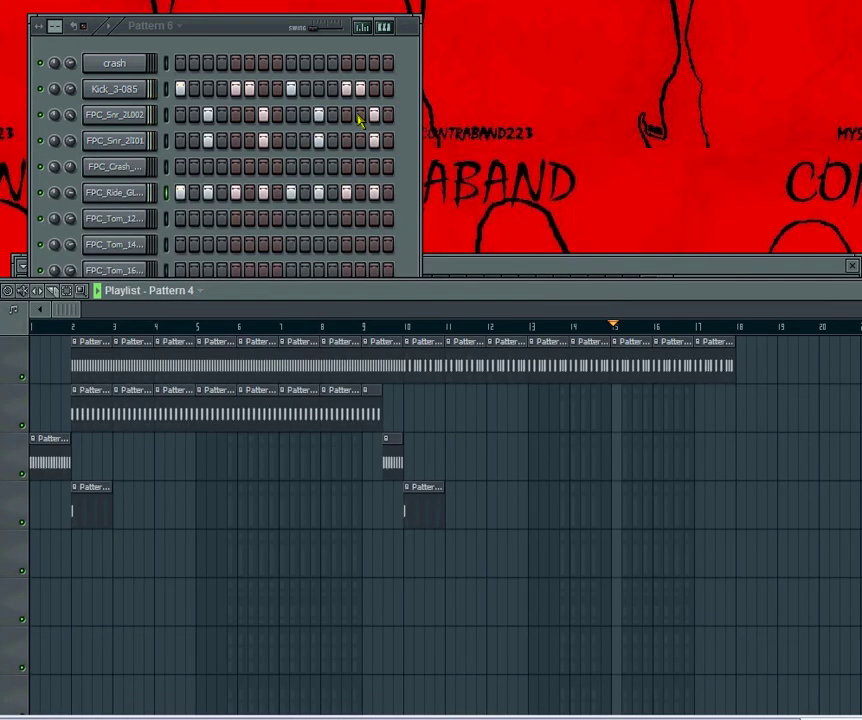
Switch to Pattern 7 and add FPC_Tom_14 on steps 1–4, FPC_Tom_16 on steps 5–8 and FPC_Tom_Gt on steps 9–12
key("KP_Add")
left_click(248, 32)
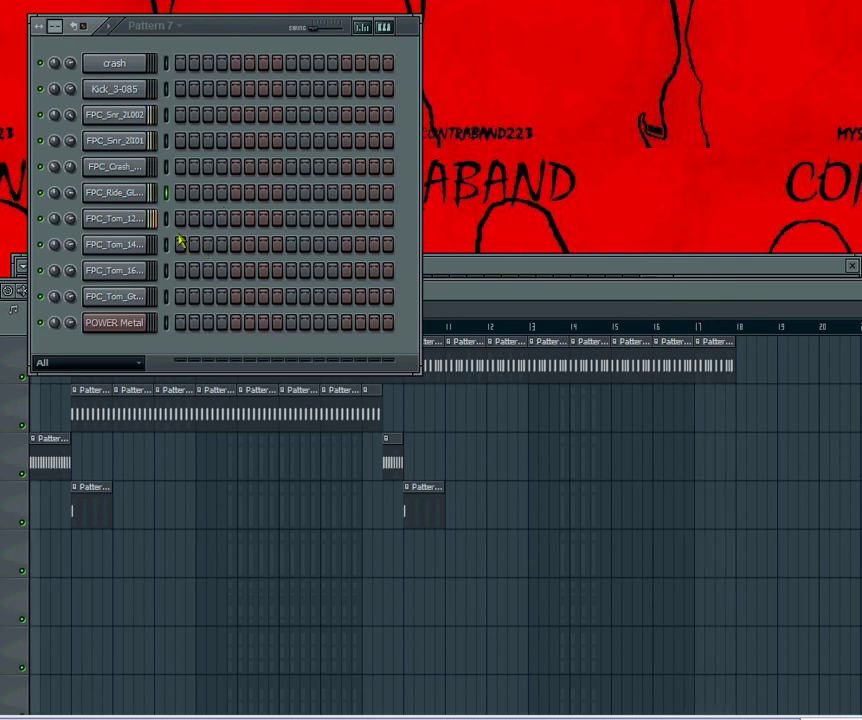
mouse_move(181, 244)
left_mouse_down()
mouse_move(219, 246)
mouse_move(275, 273)
mouse_move(292, 296)
mouse_move(331, 302)
left_mouse_up()
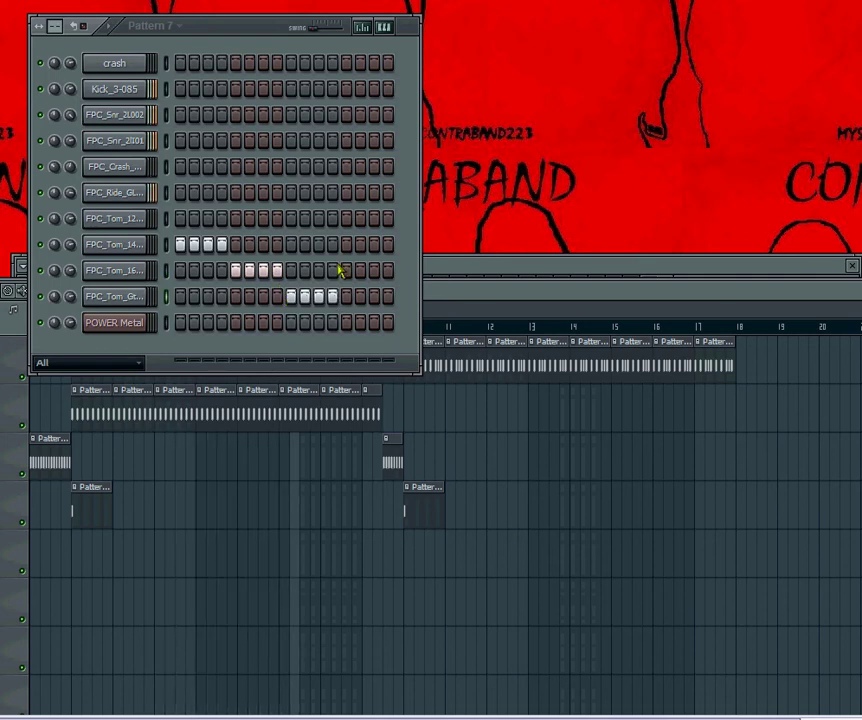
Finish the Pattern 7 fill with both snares on steps 13 and 14 and FPC_Tom_Gt on steps 15 and 16
left_click(346, 140)
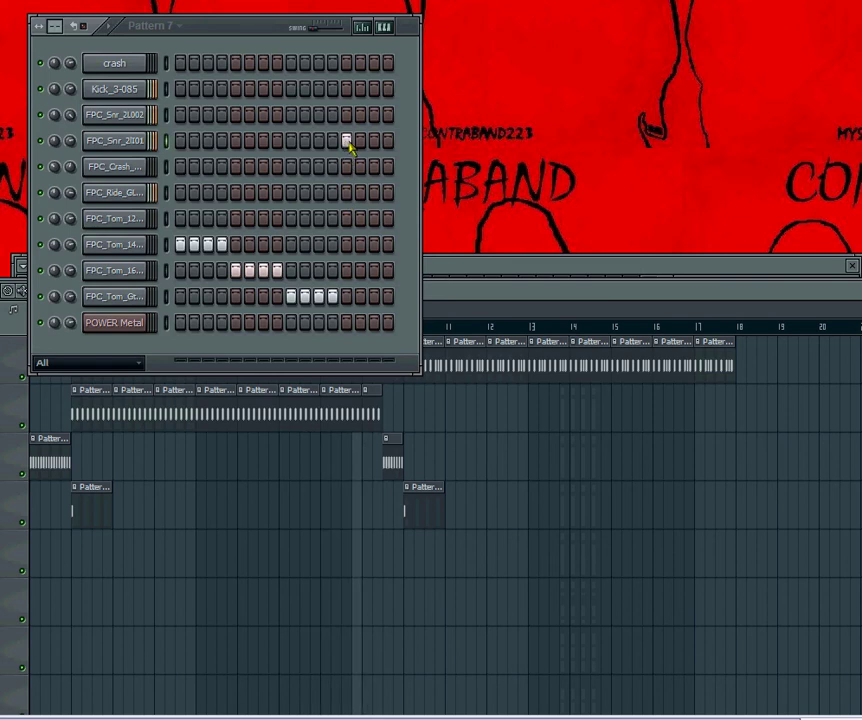
left_click(360, 140)
left_click(358, 115)
left_click(349, 116)
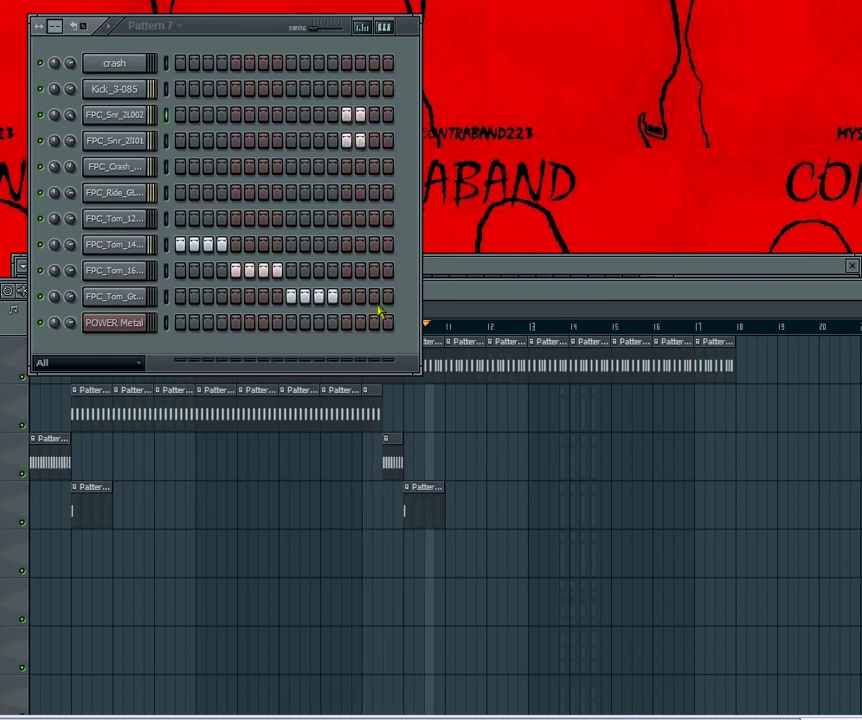
left_click_drag(375, 297, 389, 297)
Place Pattern 7 on Track 2 at bar 17 and delete the Pattern 6 clip at bar 17 on Track 1
left_click(551, 478)
left_click(697, 412)
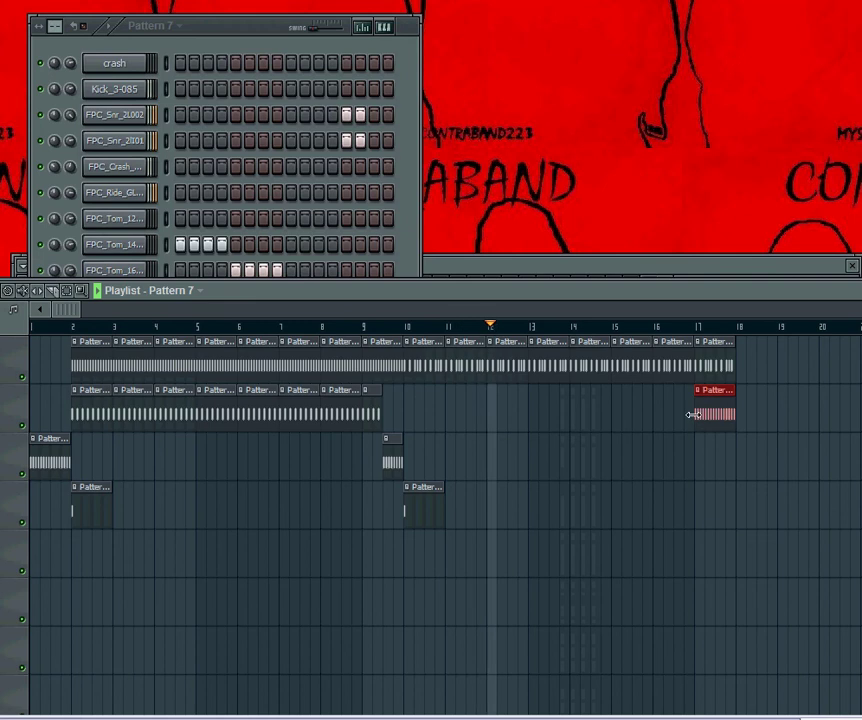
right_click(716, 368)
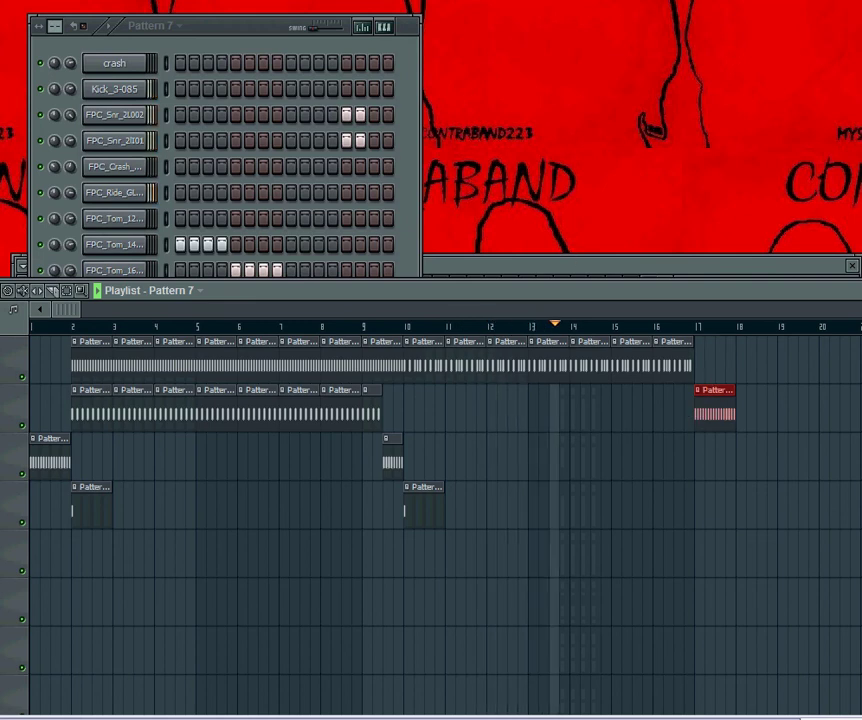
Switch to Pattern 8 and paint its clips on Track 1 from bar 18 through bar 21
key("plus")
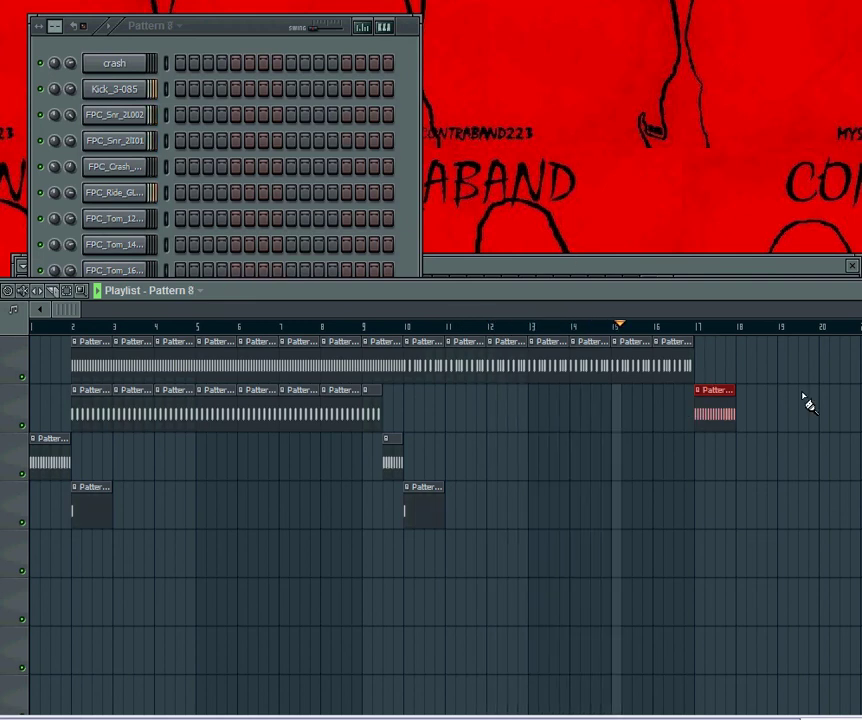
left_click_drag(741, 374, 860, 370)
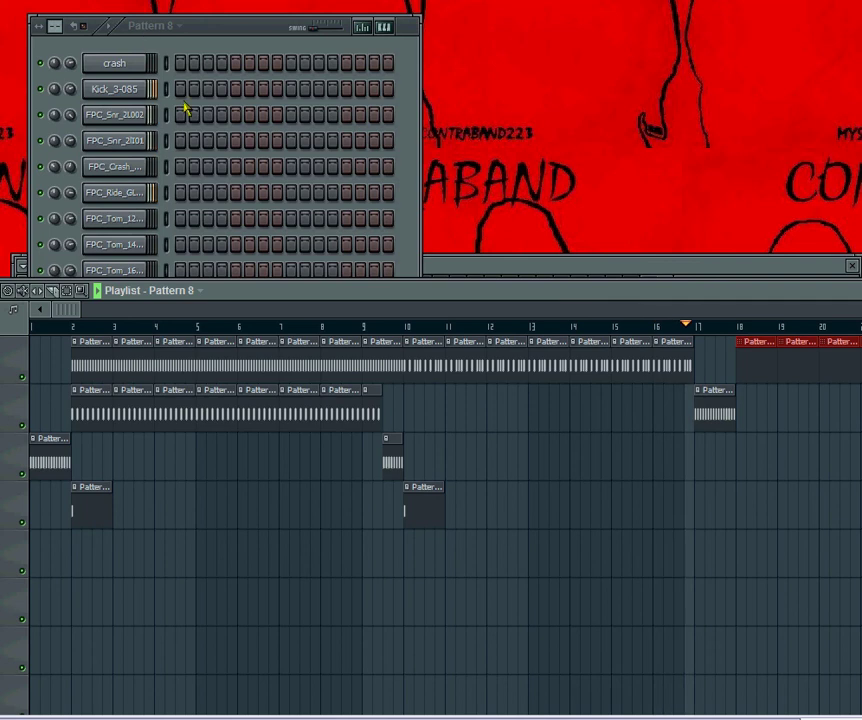
Program Pattern 8 with Kick_3-085 on all 16 steps, FPC_Snr_2L002 on step 9 and FPC_Ride on every 2 steps
left_click_drag(181, 91, 388, 90)
left_click(290, 116)
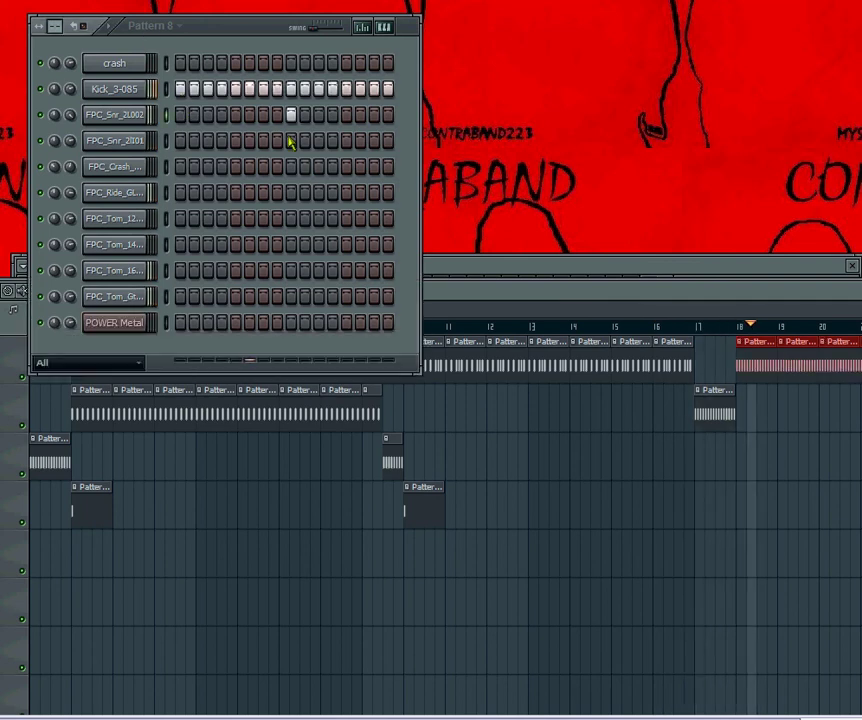
right_click(148, 186)
left_click(196, 316)
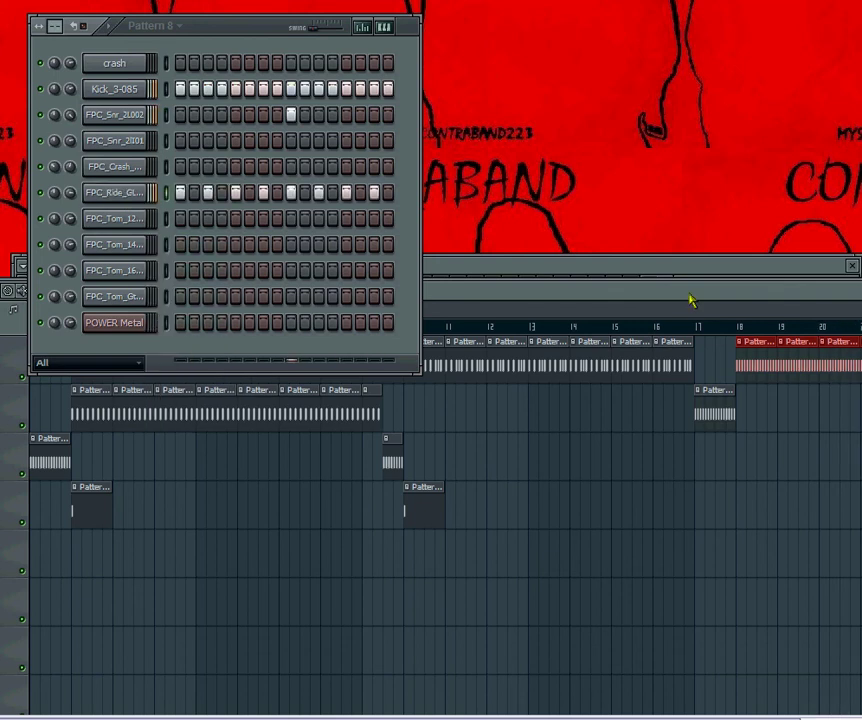
Place Pattern 4 on Track 4 at bar 18 and extend the Pattern 8 clips on Track 1 across bars 22 to 25
left_click_drag(689, 298, 365, 285)
left_click(127, 481)
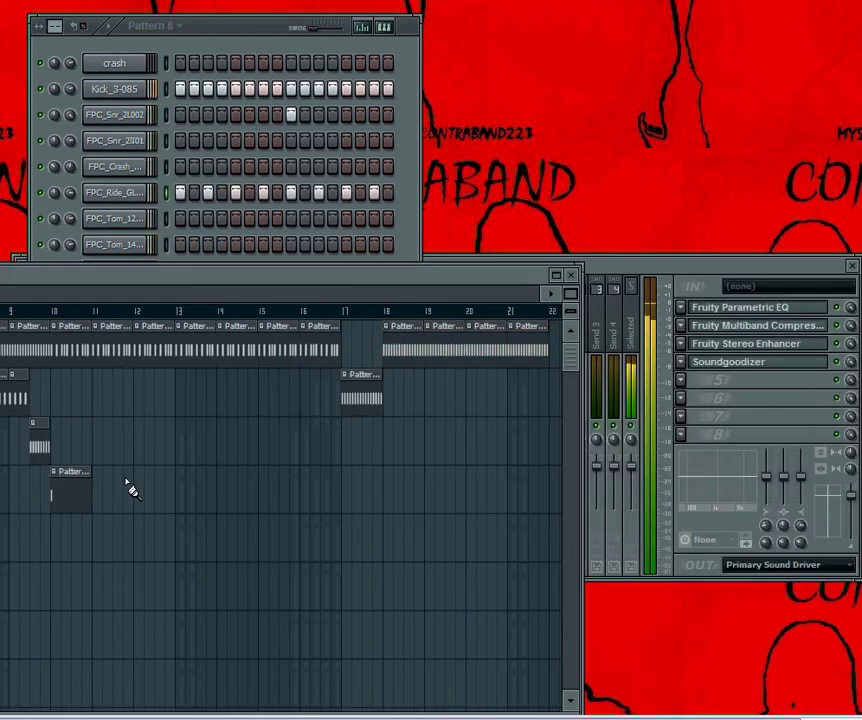
left_click(385, 470)
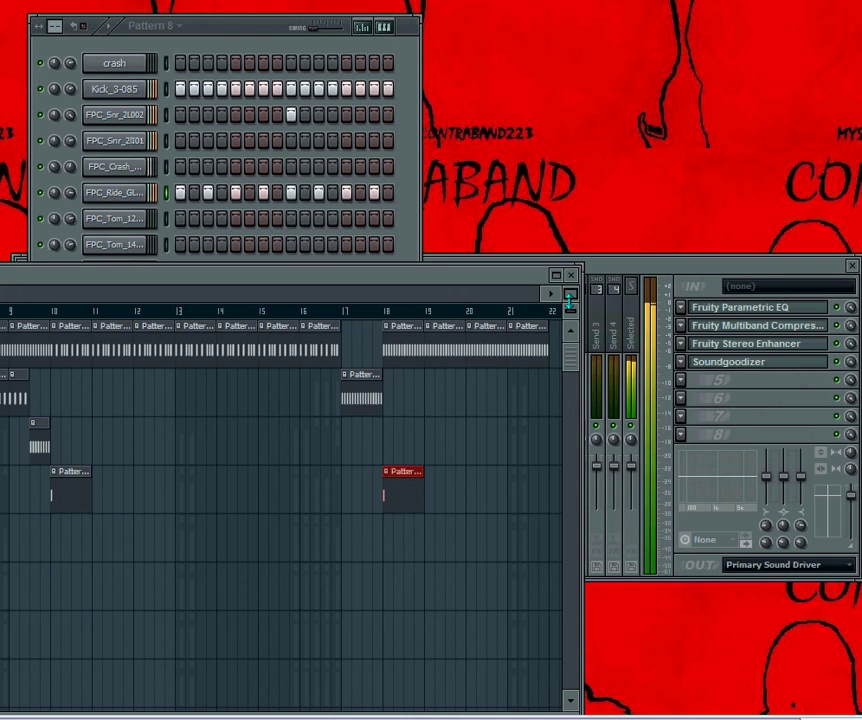
left_click_drag(569, 301, 563, 304)
left_click_drag(300, 366, 274, 348)
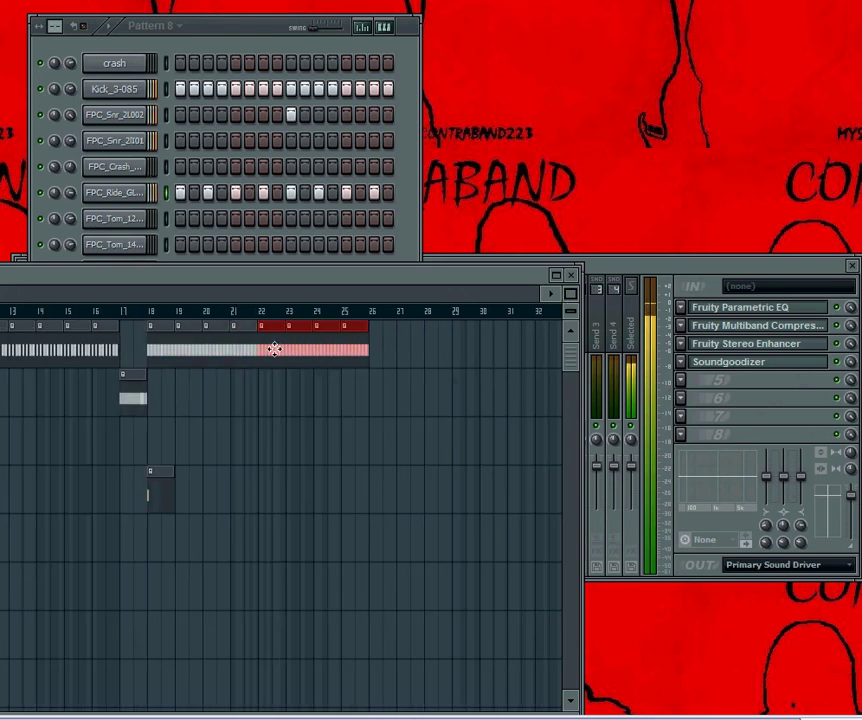
Switch to the Main automation pattern and add both snares on steps 1 to 4
left_click(310, 475)
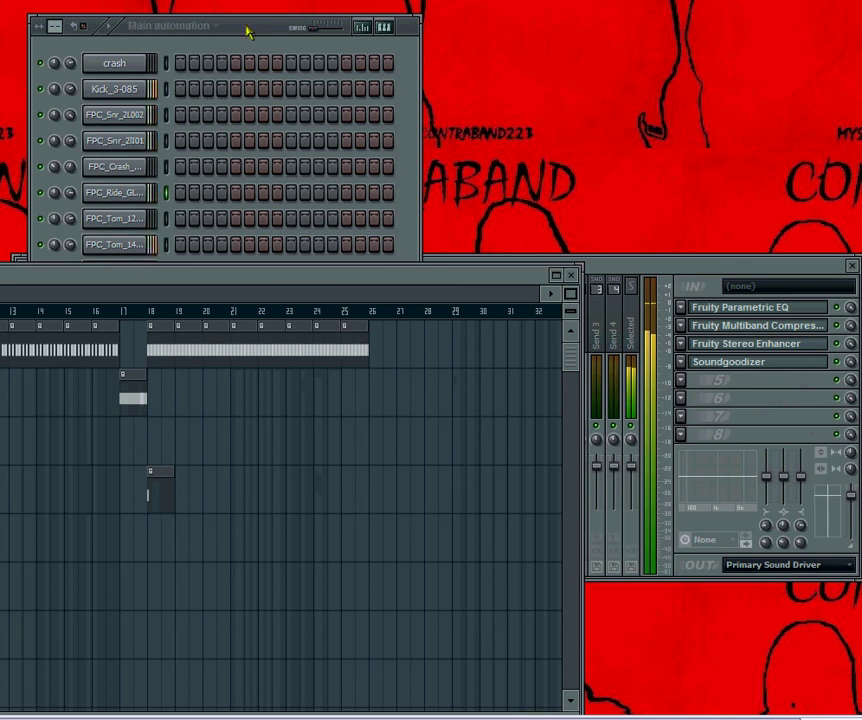
left_click_drag(48, 272, 472, 25)
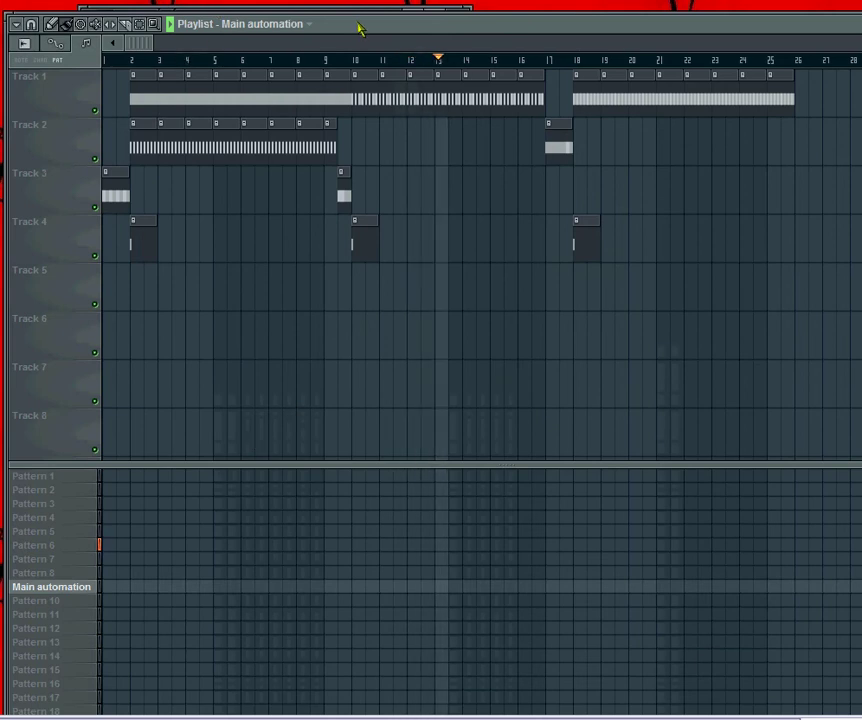
left_click_drag(358, 27, 70, 295)
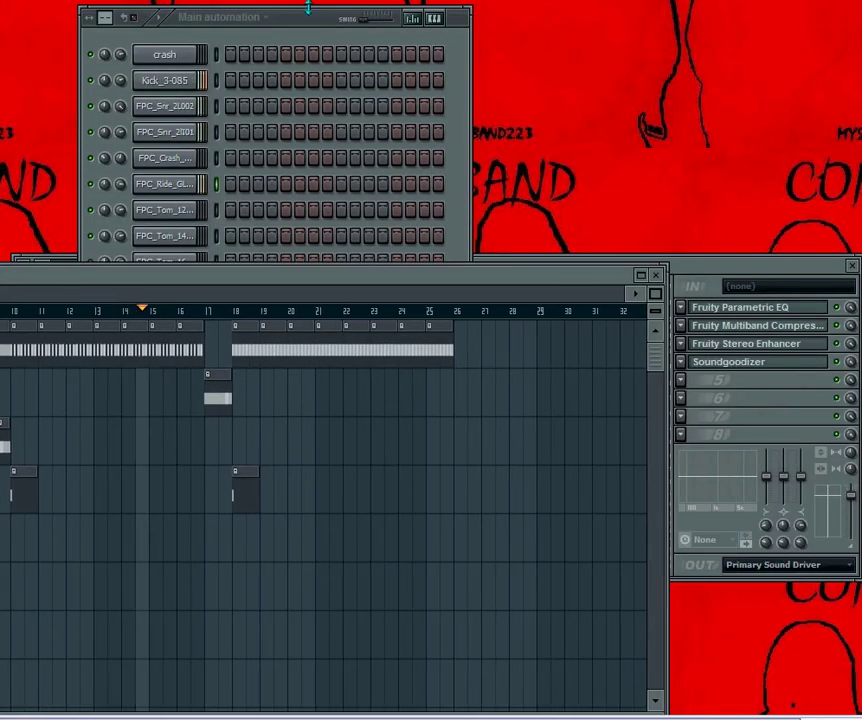
left_click(303, 27)
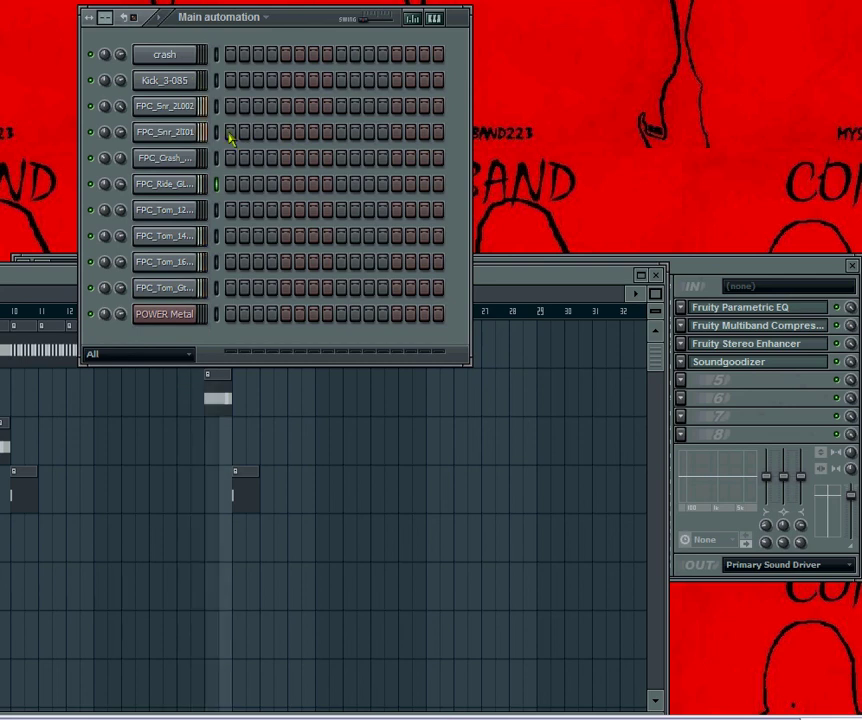
mouse_move(229, 135)
left_mouse_down()
mouse_move(252, 140)
mouse_move(268, 118)
mouse_move(231, 107)
left_mouse_up()
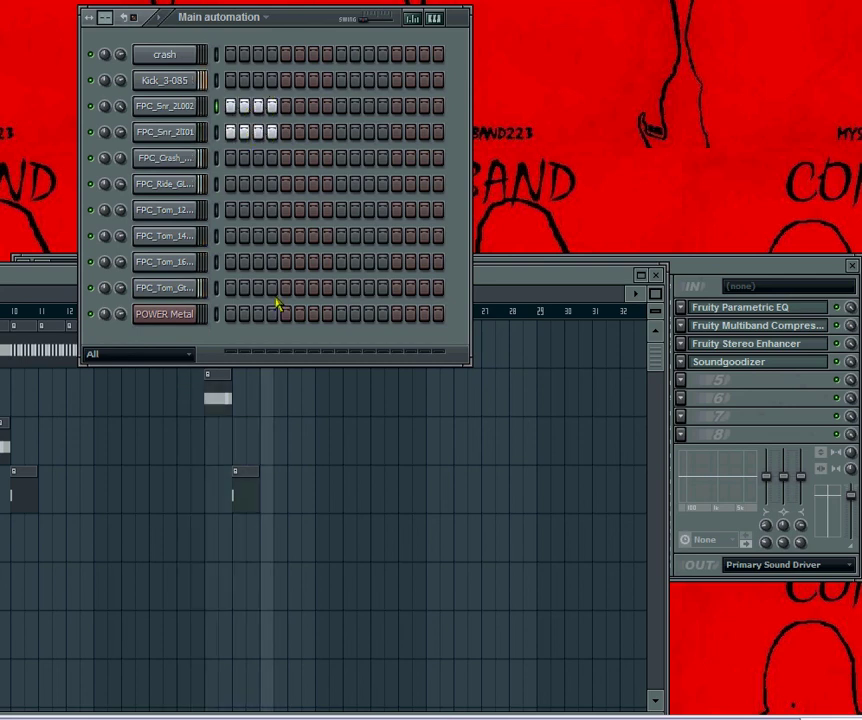
Place Main automation on Track 2 at the last beat of bar 25, trimming it to one beat and the last Pattern 8 clip to end there
left_click(320, 406)
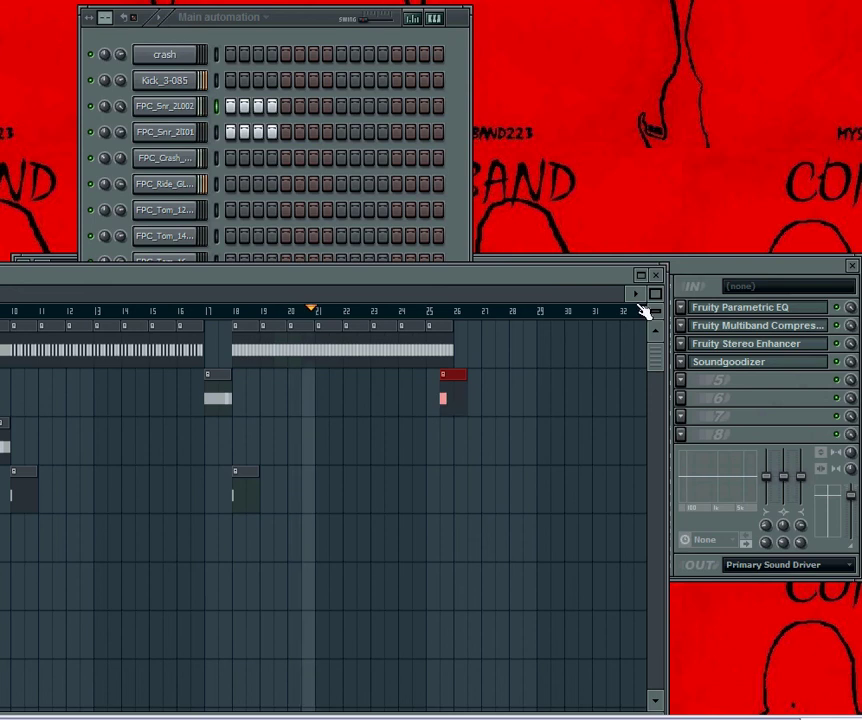
left_click_drag(655, 311, 655, 292)
left_click_drag(100, 293, 273, 293)
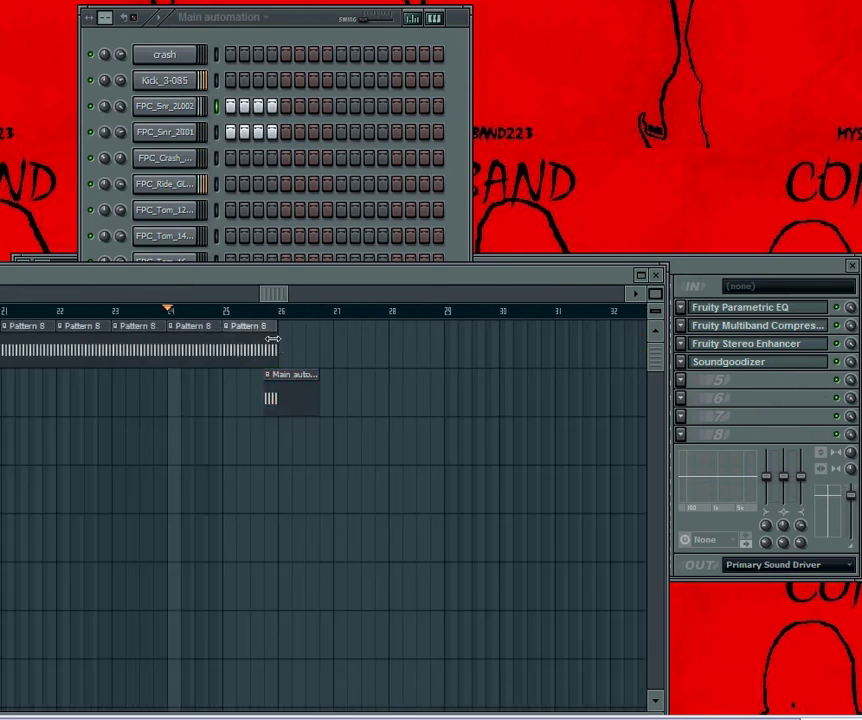
left_click_drag(278, 337, 264, 337)
left_click_drag(316, 393, 282, 396)
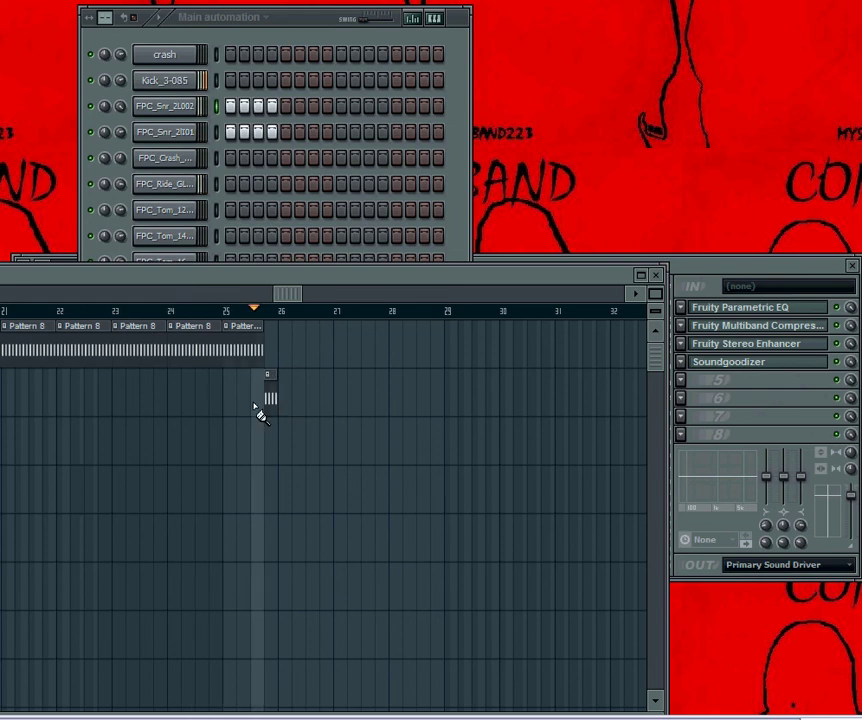
Switch to Pattern 10 and add Kick_3-085 on all 16 steps and both snares on steps 3, 7, 11 and 15
left_click(288, 36)
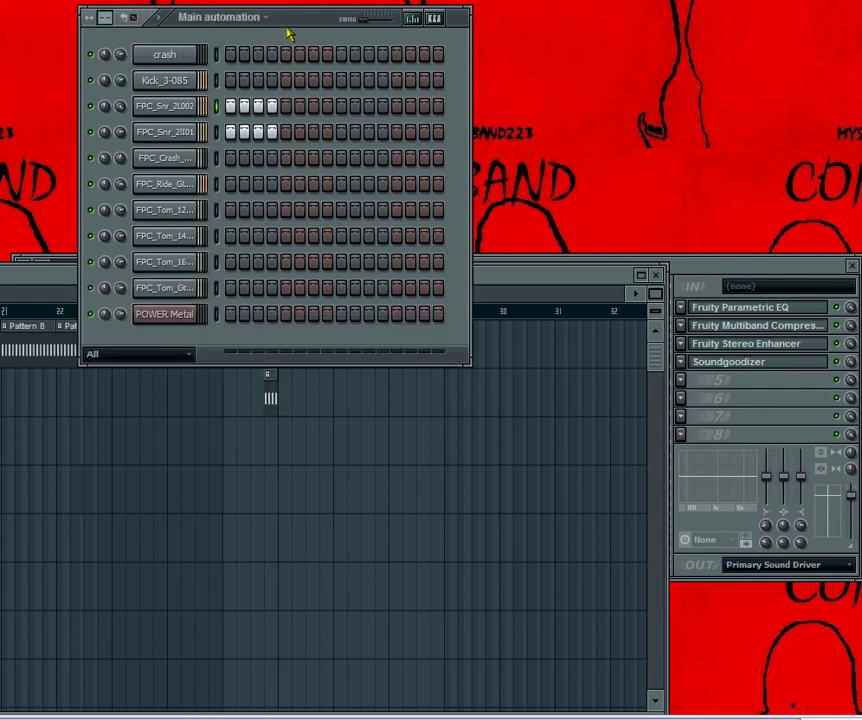
key("plus")
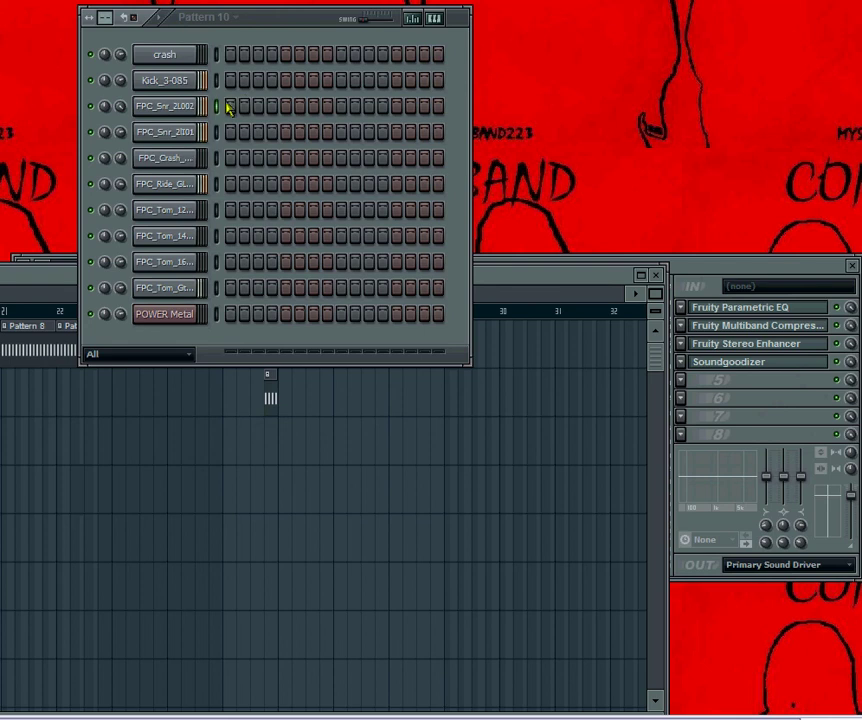
left_click_drag(231, 81, 438, 82)
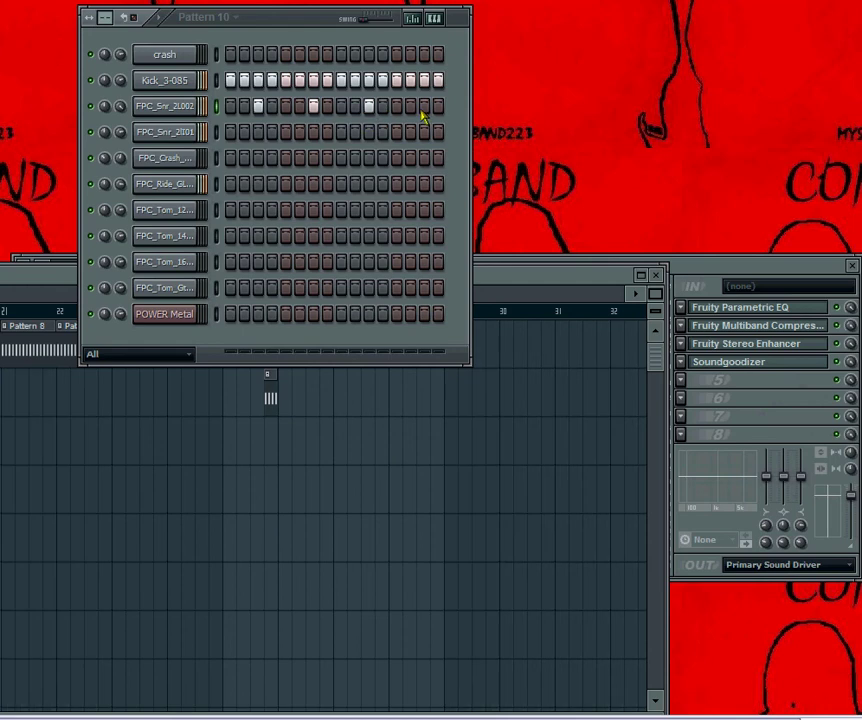
left_click(258, 133)
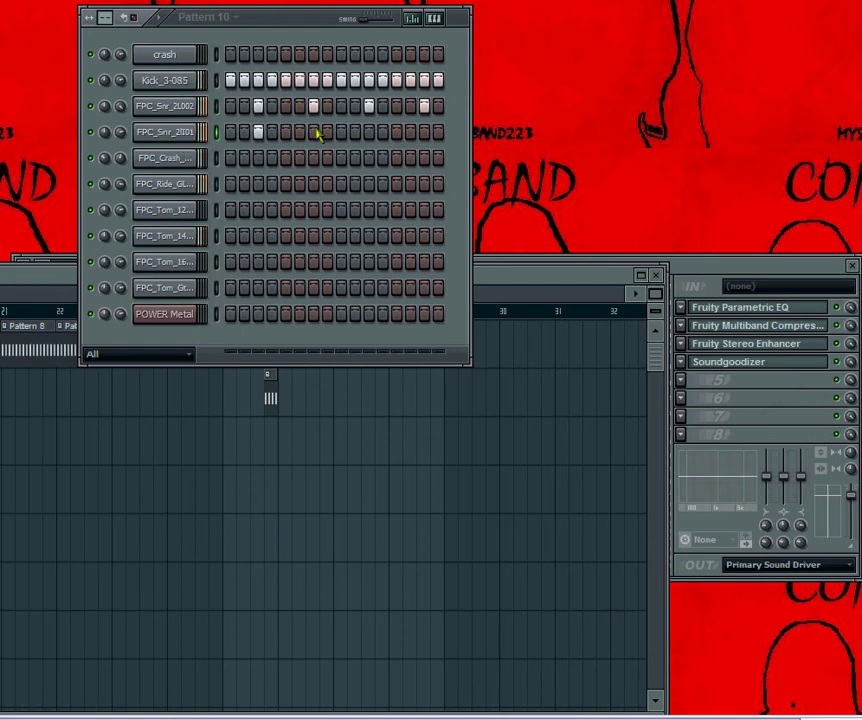
Fill the FPC_Ride channel of Pattern 10 on every 2 steps
right_click(192, 190)
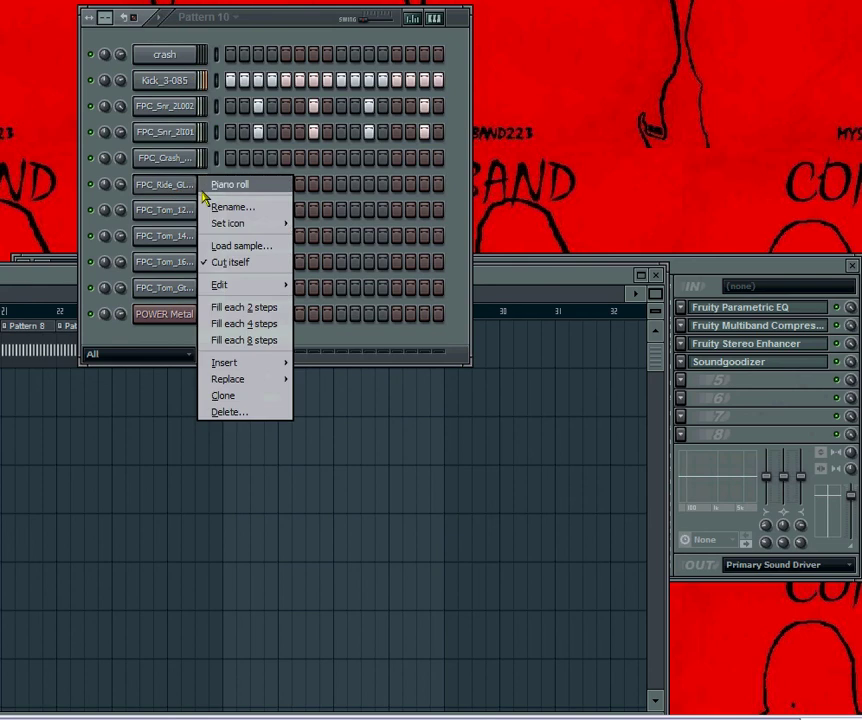
left_click(250, 309)
left_click(328, 509)
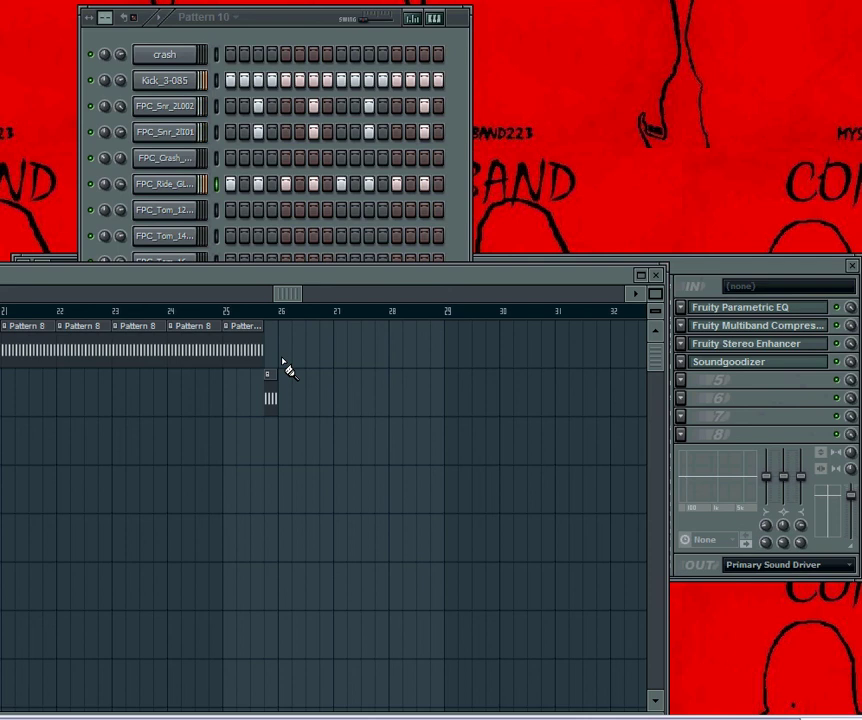
Paint Pattern 10 clips on Track 1 from bar 26 through bar 33
mouse_move(283, 368)
left_mouse_down()
mouse_move(443, 373)
mouse_move(620, 364)
left_mouse_up()
left_click_drag(195, 300, 306, 299)
left_click(391, 367)
left_click_drag(655, 294, 590, 291)
left_click_drag(296, 298, 82, 296)
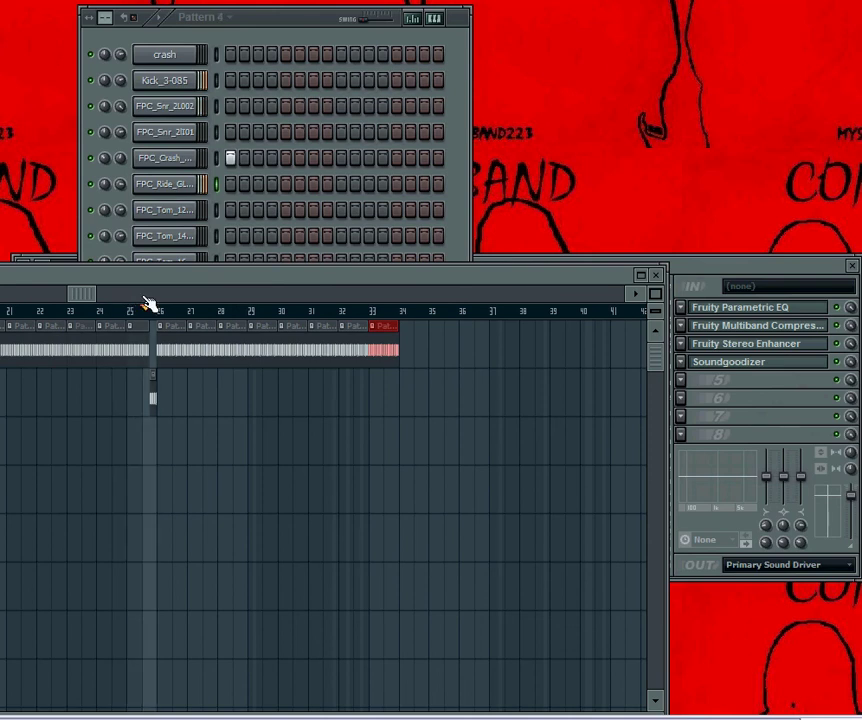
Place a Pattern 4 crash clip on Track 3 at bar 26
left_click(157, 424)
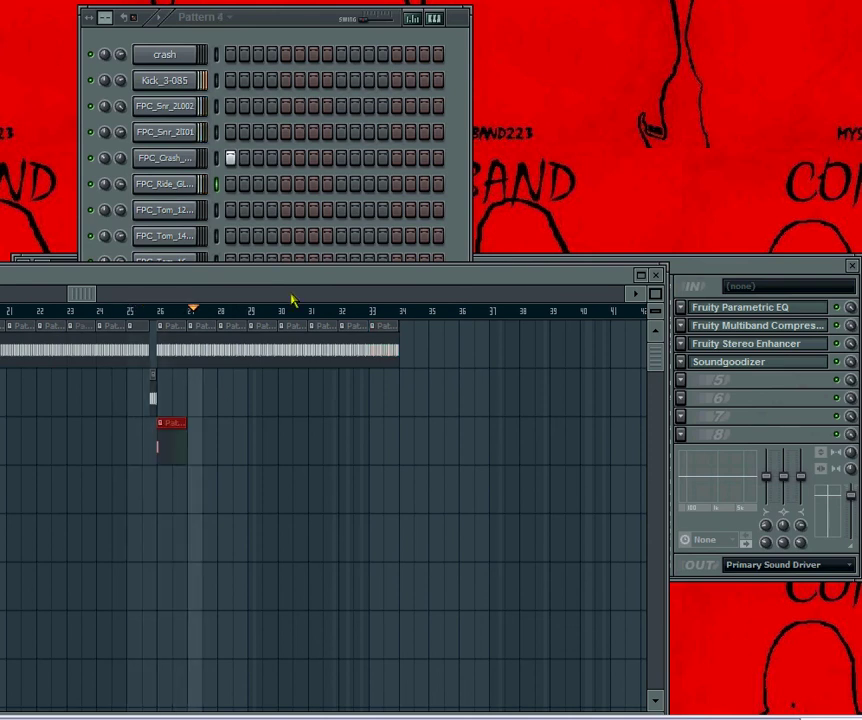
left_click_drag(88, 294, 169, 293)
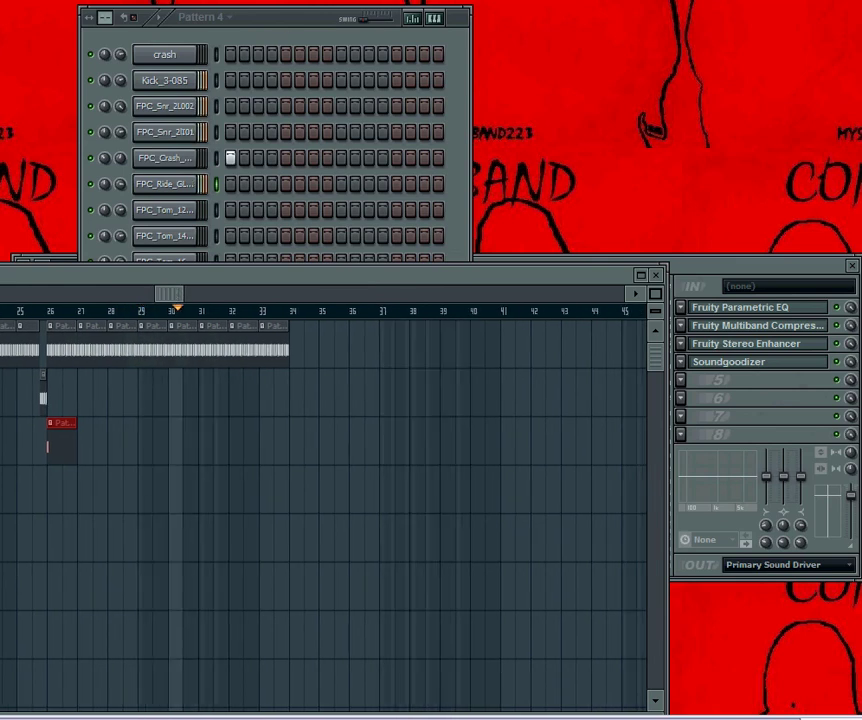
In Pattern 11, fill Kick_3-085 on every 2 steps and FPC_Crash on every 8 steps, and add FPC_Snr_2L002 on step 9
key("KP_Add")
key("KP_Add")
key("KP_Add")
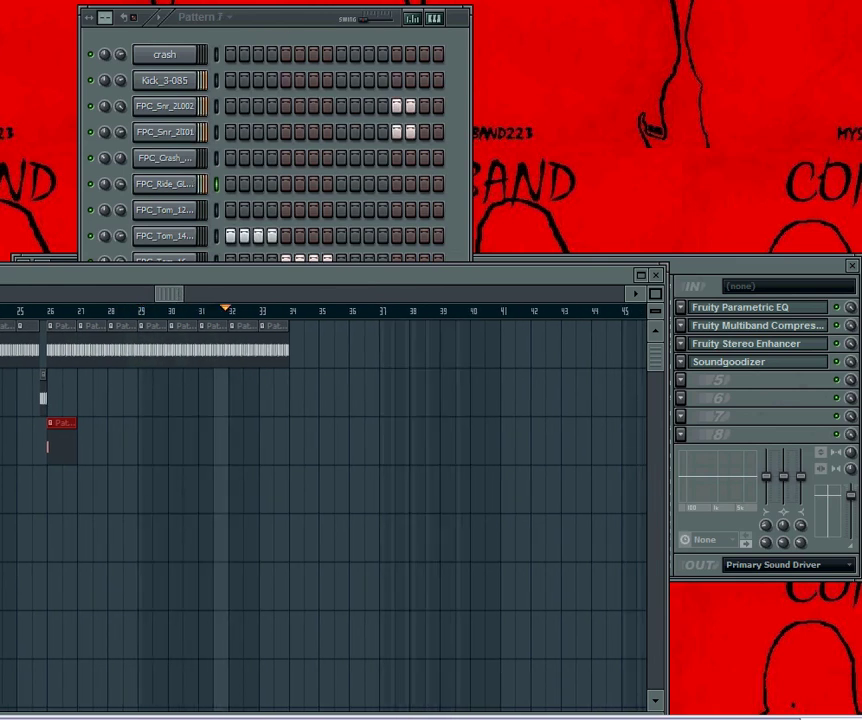
key("KP_Add")
key("KP_Add")
key("KP_Add")
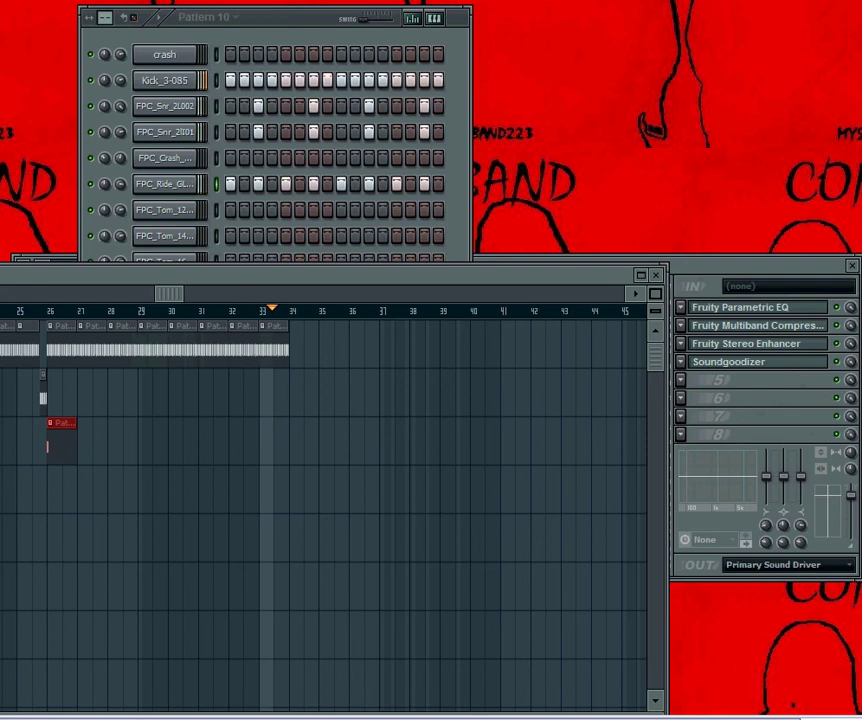
key("KP_Add")
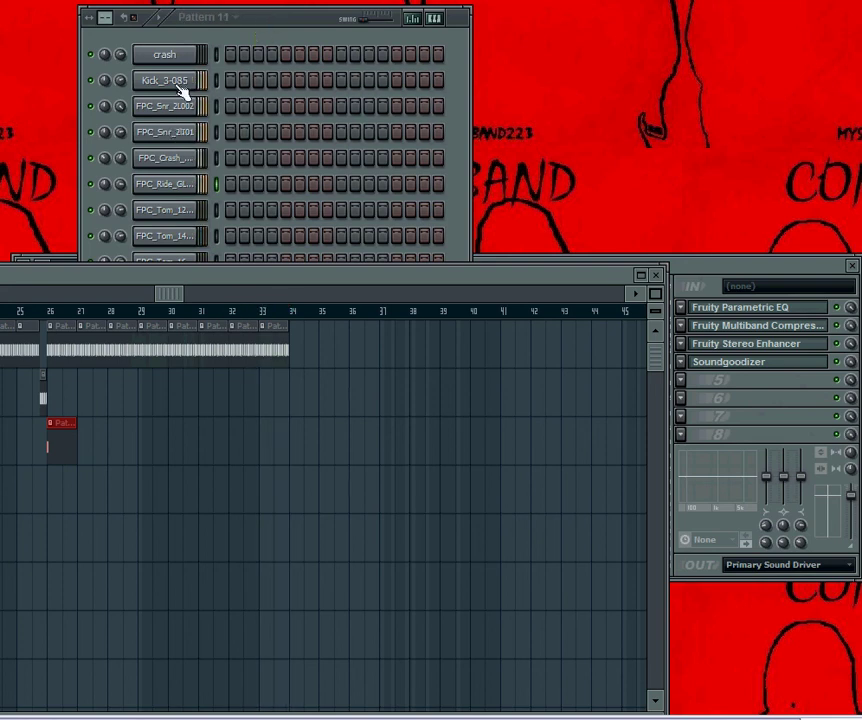
right_click(181, 89)
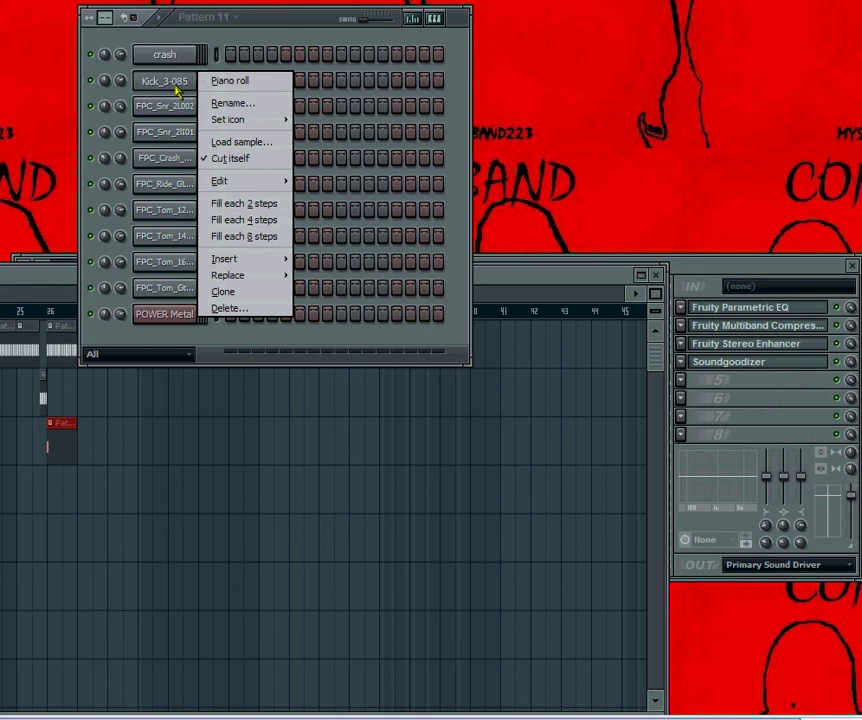
left_click(228, 204)
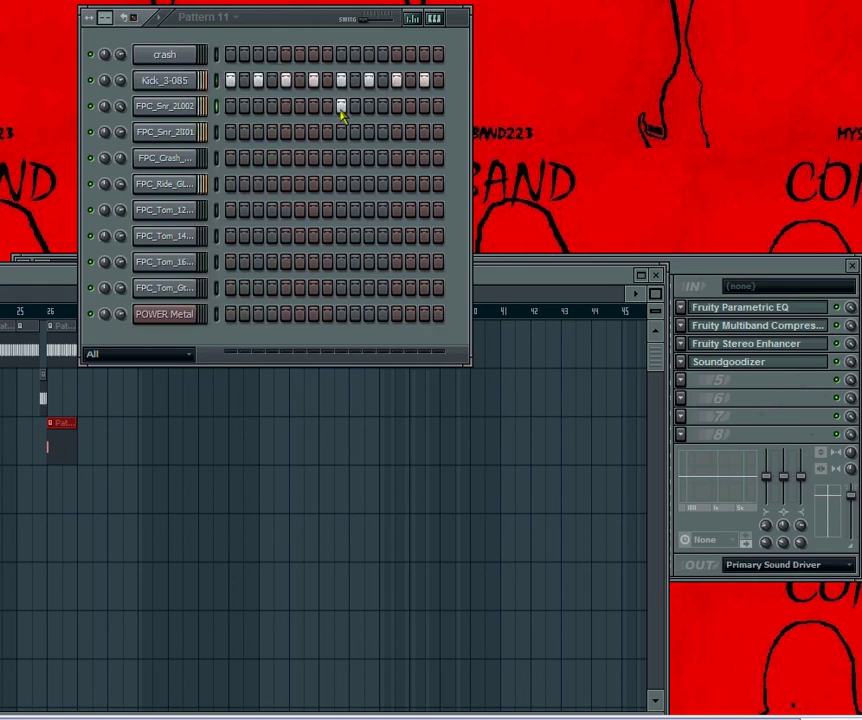
right_click(173, 163)
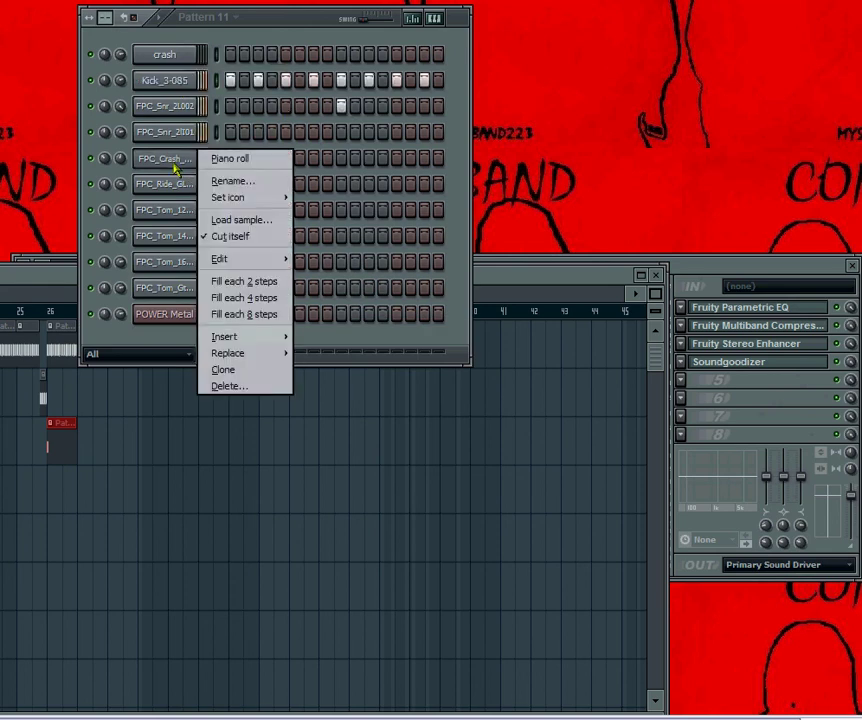
left_click(244, 314)
Paint Pattern 11 clips on Track 2 from bar 34 through bar 41
left_click(295, 397)
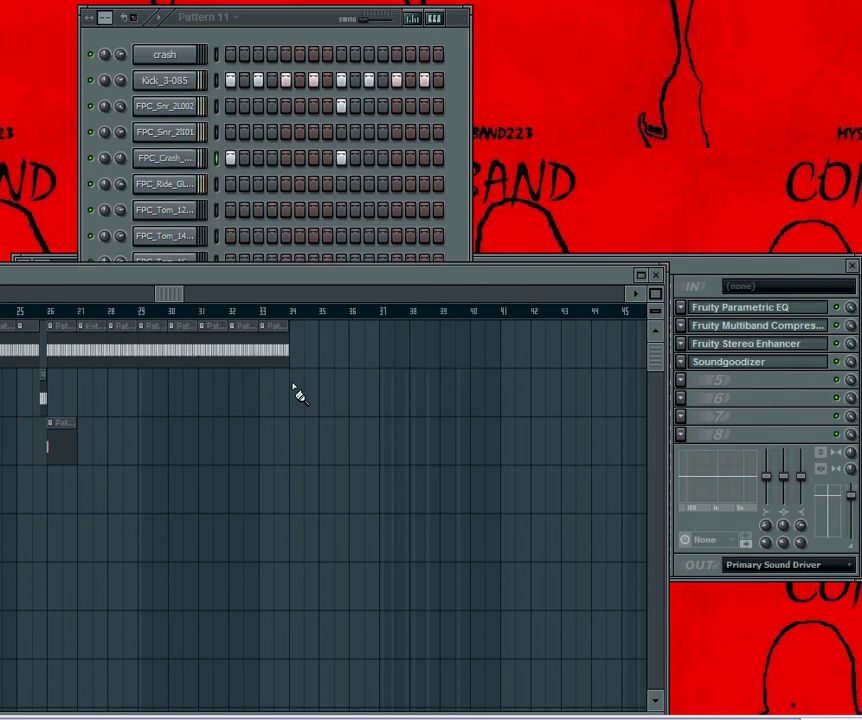
mouse_move(295, 397)
left_mouse_down()
mouse_move(302, 389)
mouse_move(489, 391)
mouse_move(508, 381)
left_mouse_up()
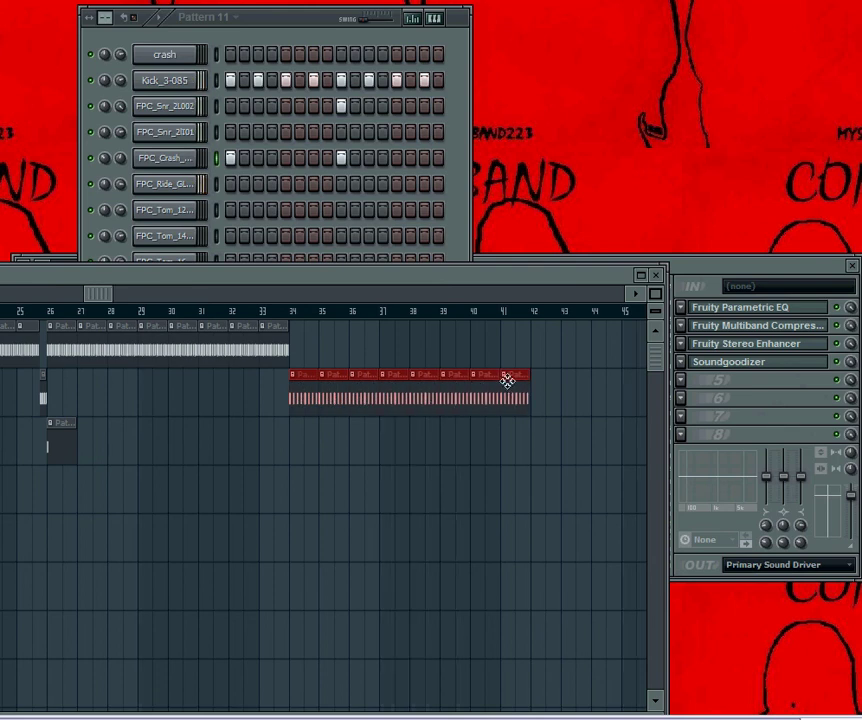
Switch to Pattern 12 and add FPC_Tom_16 hits on steps 1 to 4
left_click_drag(233, 286, 289, 318)
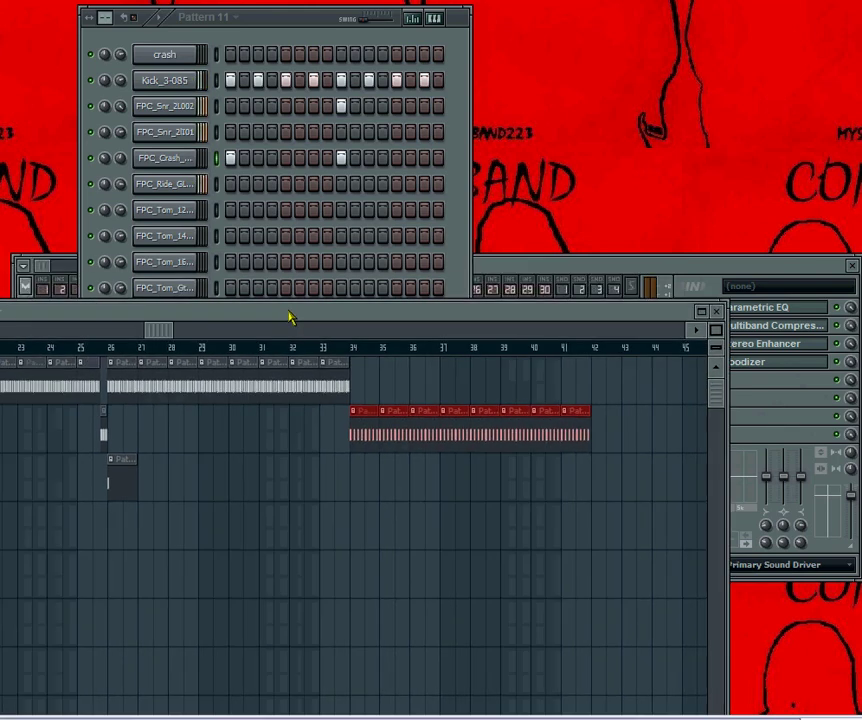
key("KP_Add")
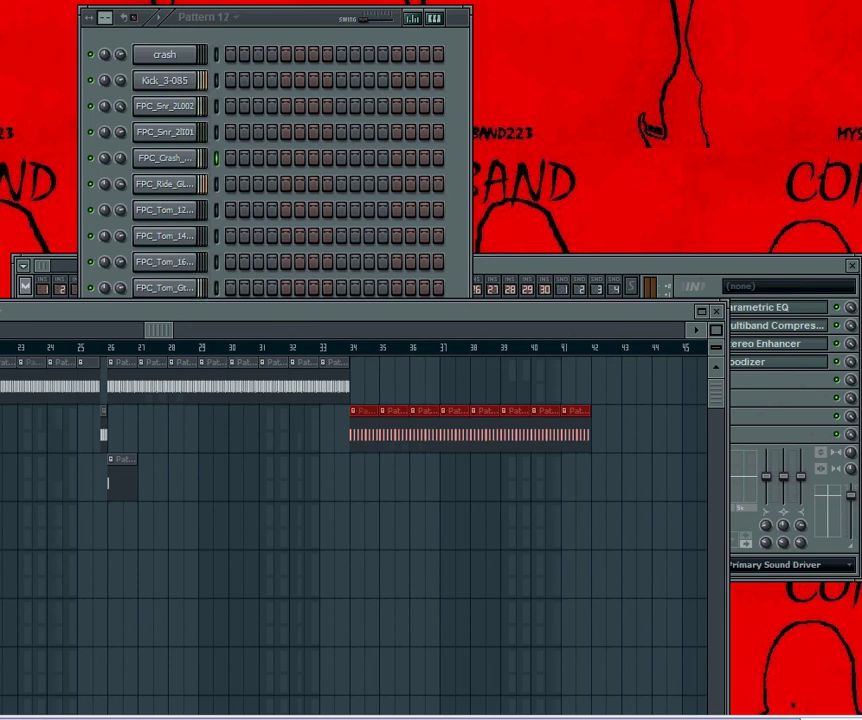
left_click_drag(281, 28, 255, 8)
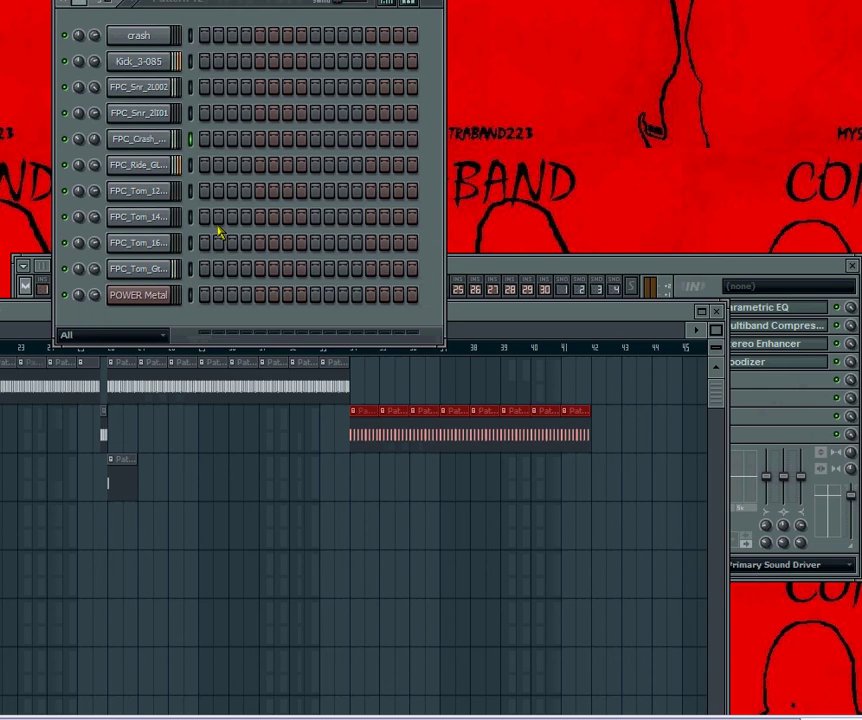
left_click_drag(205, 246, 246, 248)
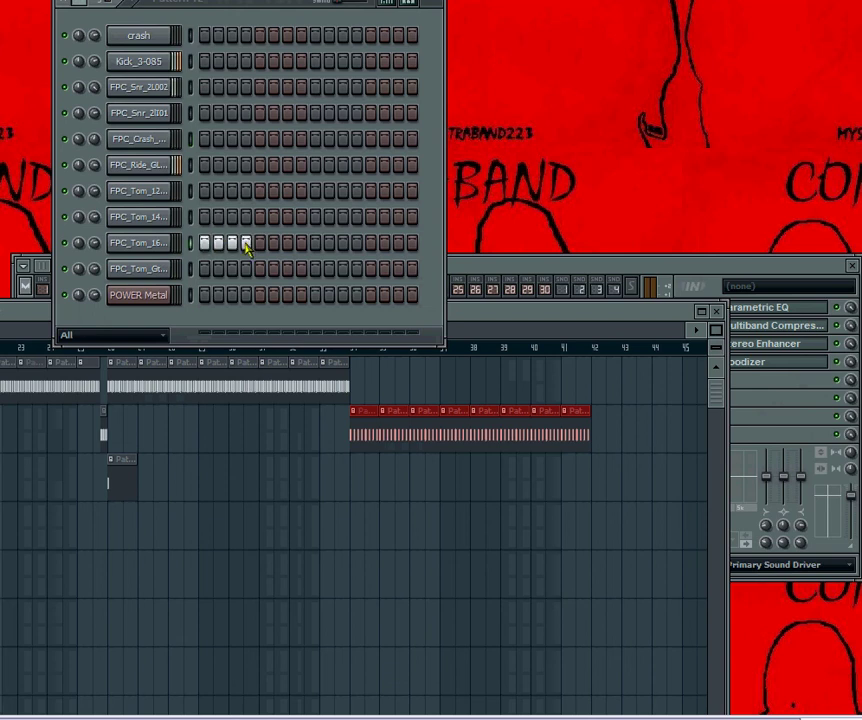
Place Pattern 12 on Track 3 at the last beat of bar 33, trimming it to one beat and the last Pattern 10 clip to end there
left_click(270, 513)
left_click(340, 470)
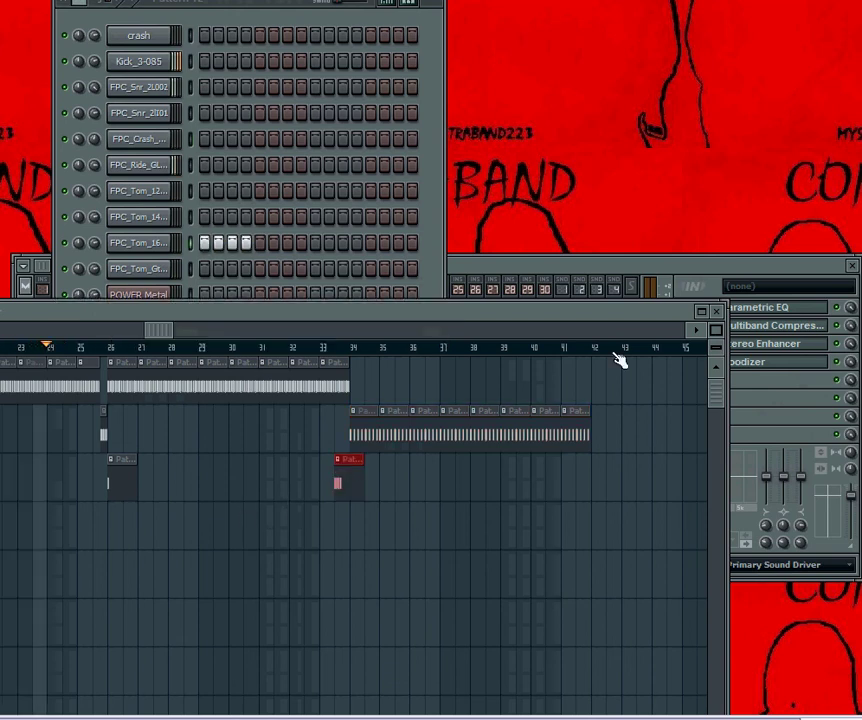
left_click_drag(716, 330, 716, 300)
left_click_drag(160, 331, 450, 340)
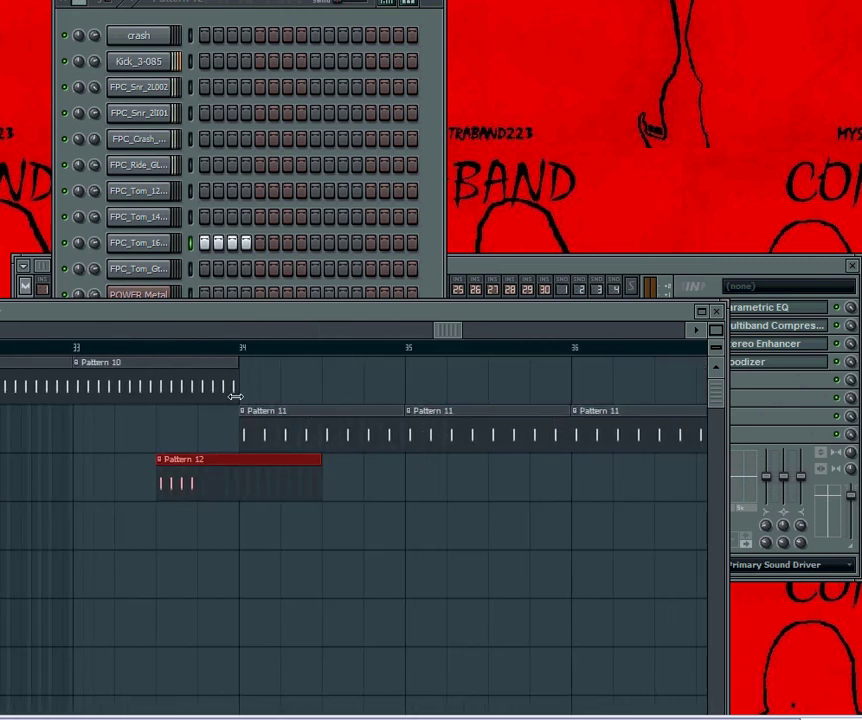
left_click_drag(228, 473, 270, 481)
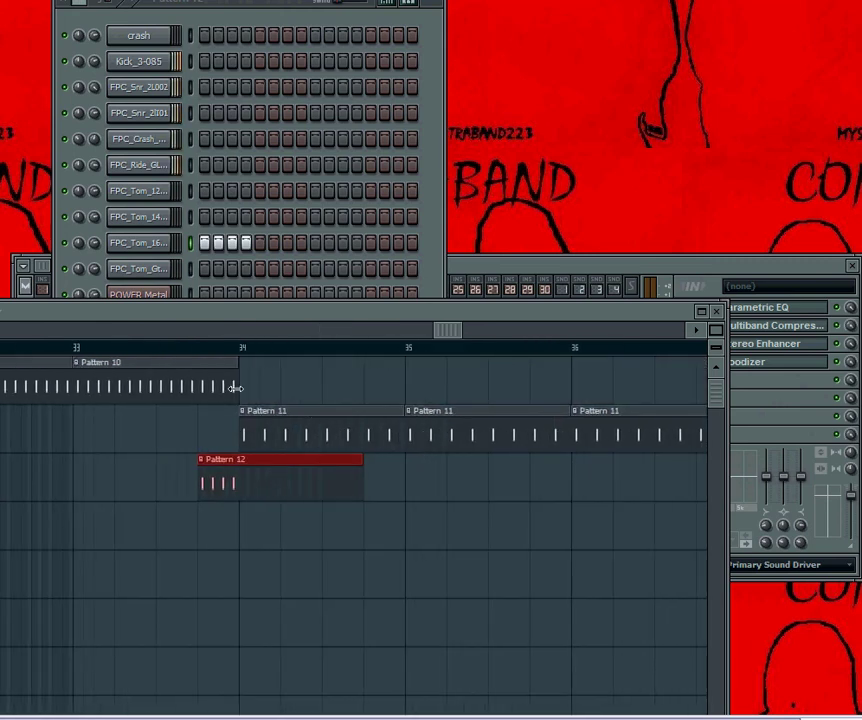
left_click_drag(236, 387, 196, 387)
left_click_drag(367, 493, 237, 485)
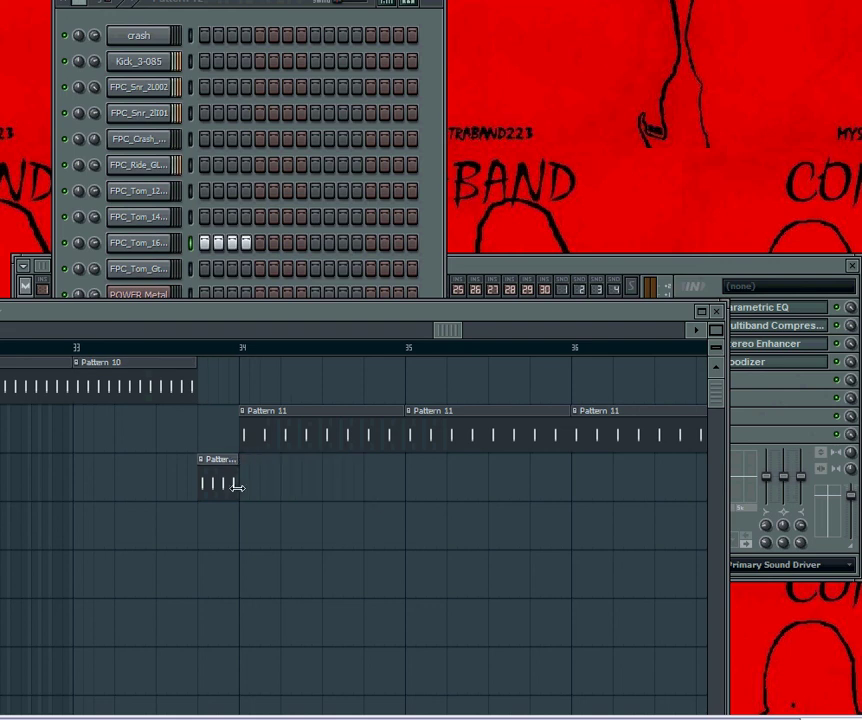
Replace the FPC_Tom_16 hits on steps 3 and 4 of Pattern 12 with FPC_Tom_Gt hits
right_click(243, 248)
right_click(235, 248)
left_click_drag(232, 270, 244, 270)
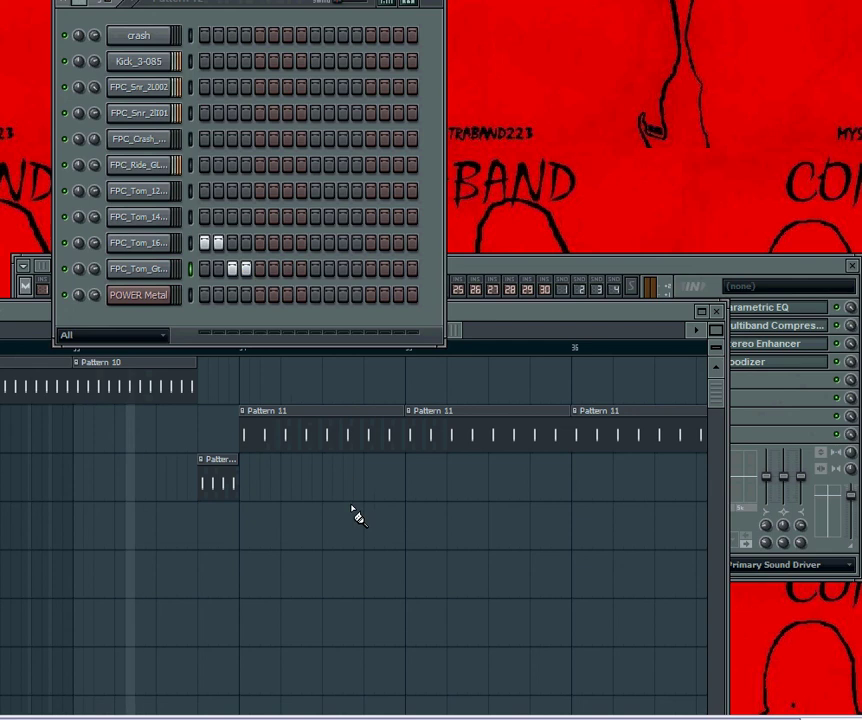
Add crash and Kick_3-085 on step 1 of Pattern 13 and place its clip on Track 1 at bar 42
left_click_drag(454, 333, 519, 338)
left_click_drag(716, 335, 714, 327)
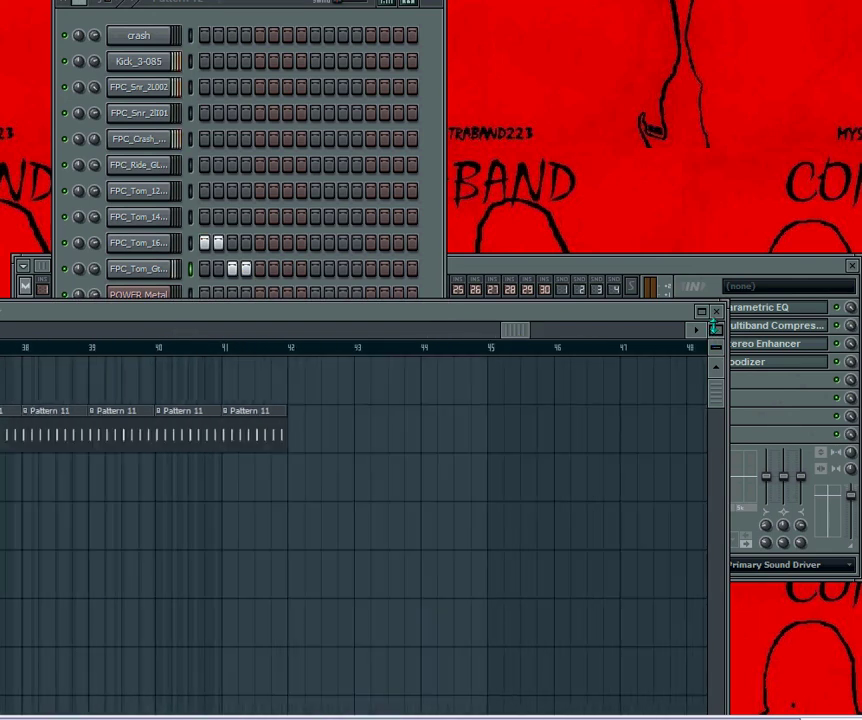
left_click_drag(518, 334, 533, 333)
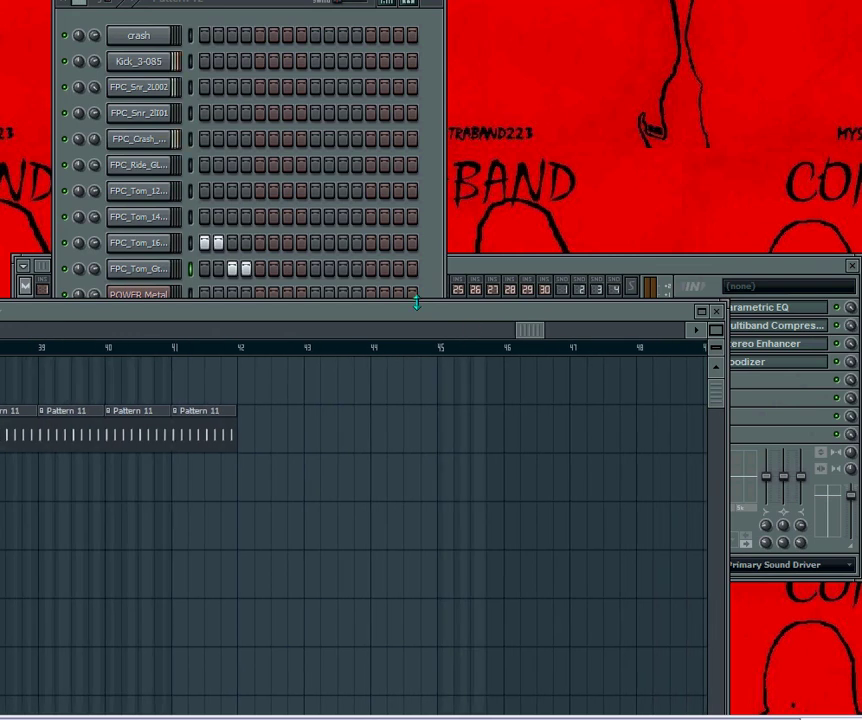
left_click_drag(410, 317, 509, 317)
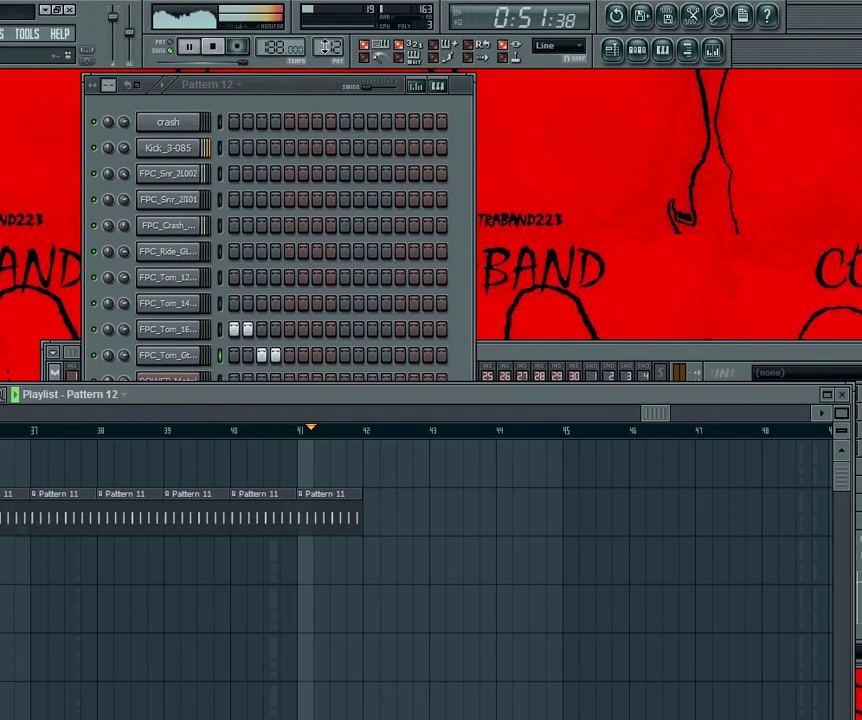
left_click_drag(330, 47, 330, 40)
left_click(298, 89)
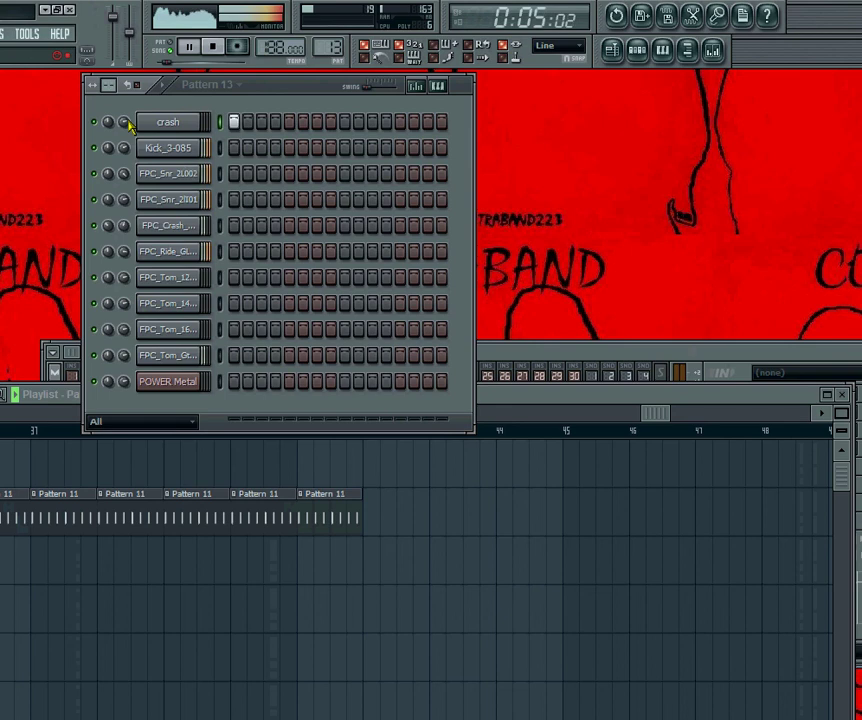
left_click(234, 148)
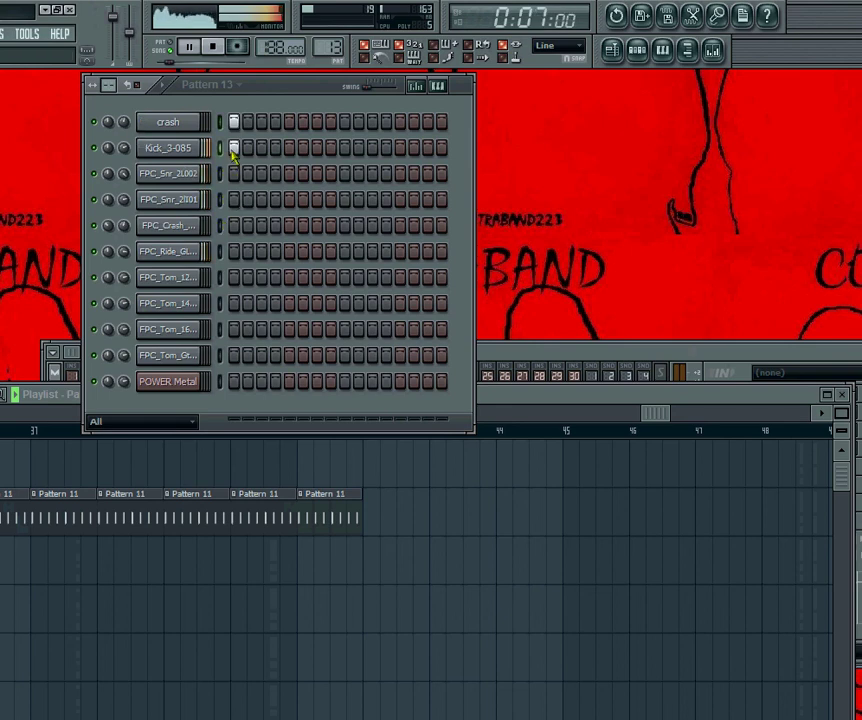
left_click(409, 547)
left_click(367, 481)
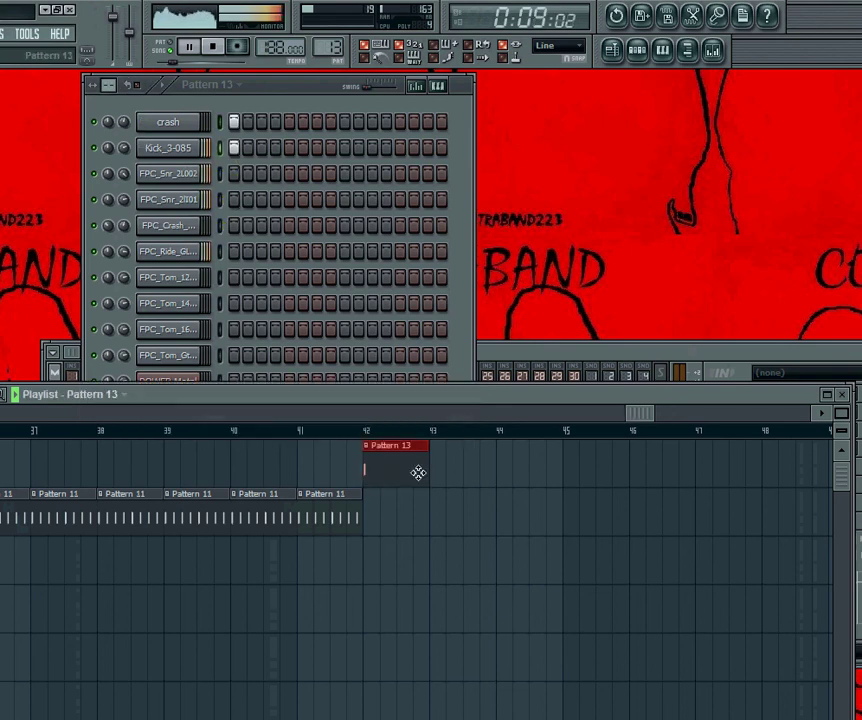
In Pattern 14, add Kick_3-085 on all 16 steps, fill FPC_Ride on every 4 steps, and put both snares on step 9
left_click_drag(278, 94, 248, 137)
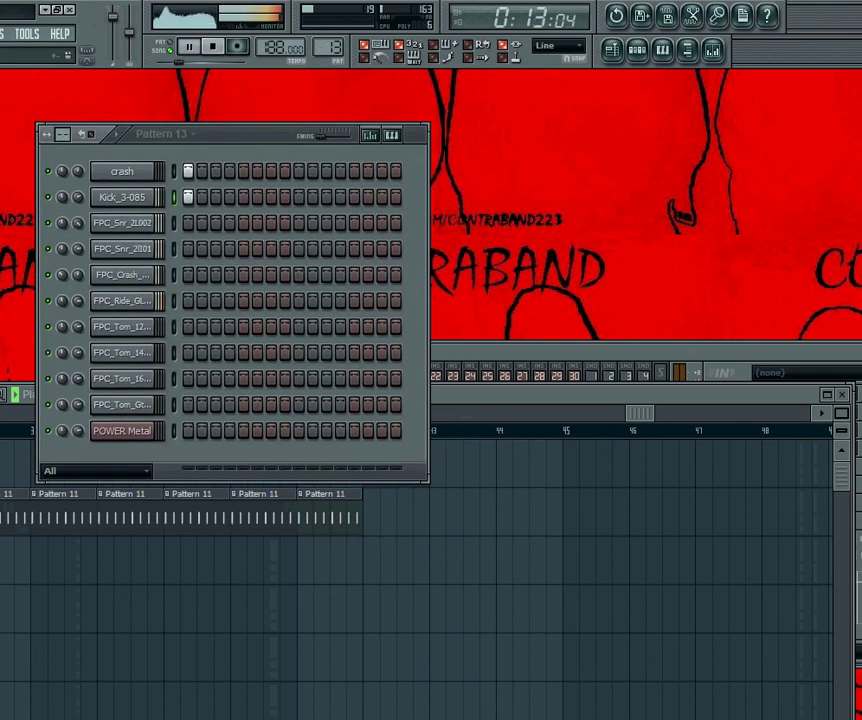
key("KP_Add")
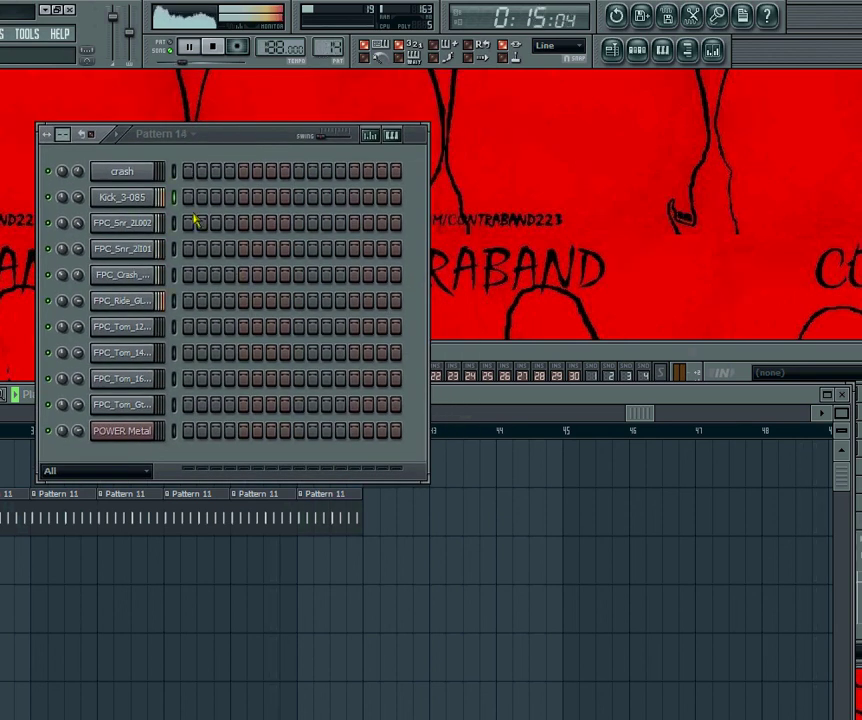
left_click_drag(193, 200, 414, 210)
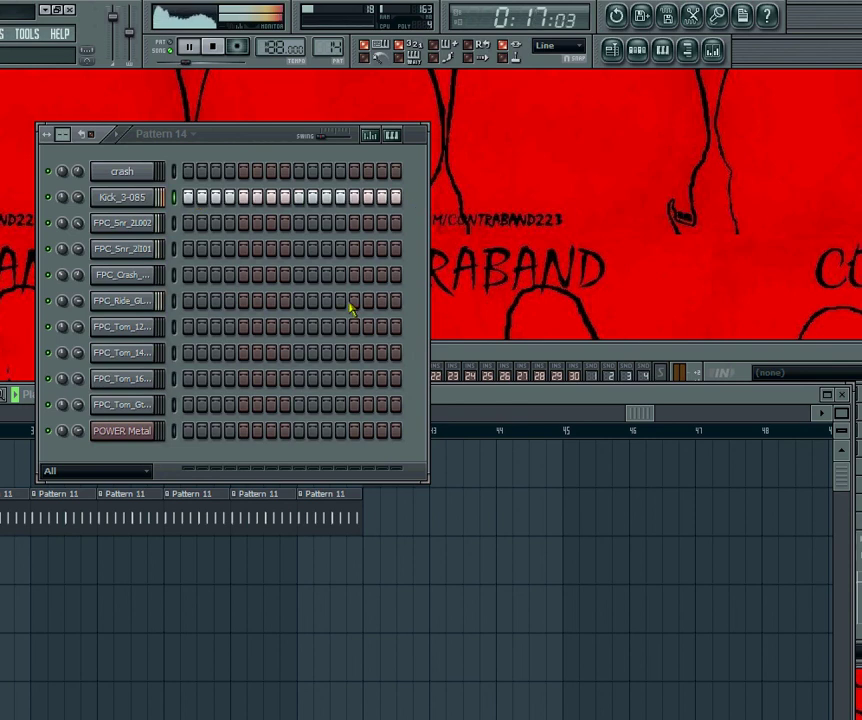
right_click(156, 292)
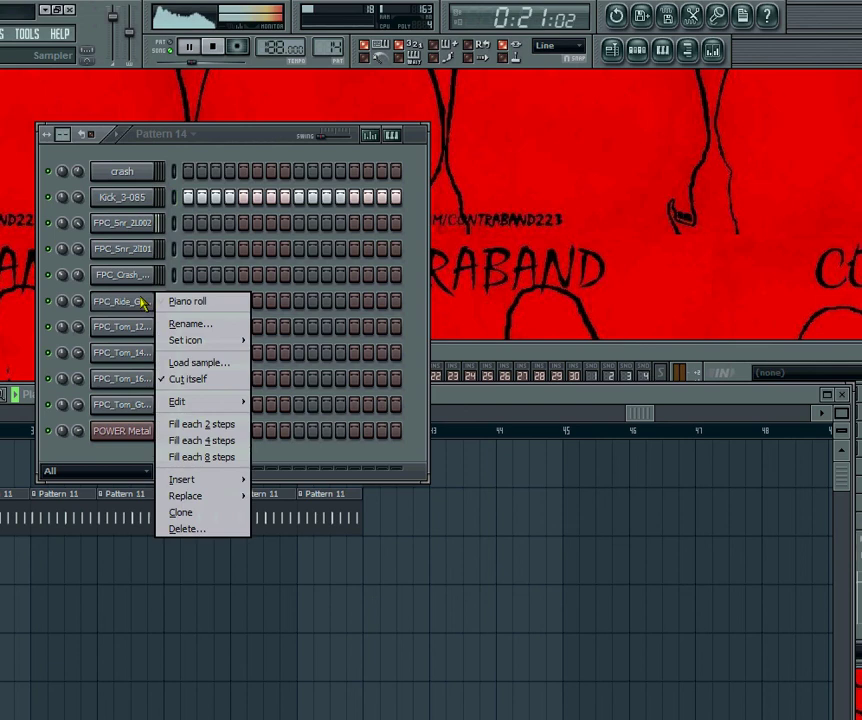
left_click(189, 439)
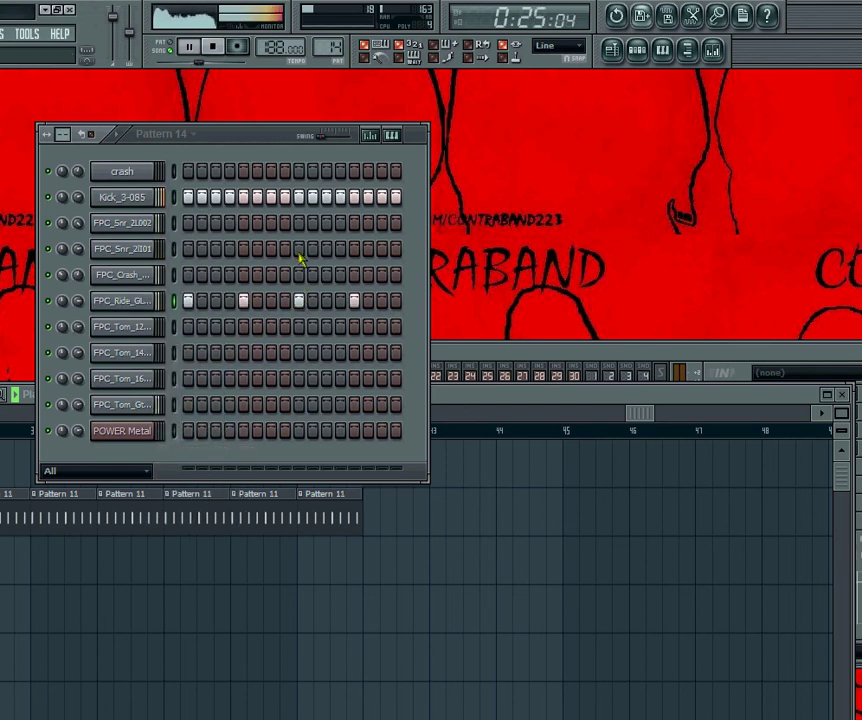
Paint Pattern 14 clips on Track 2 from bar 43 through bar 50
key("F5")
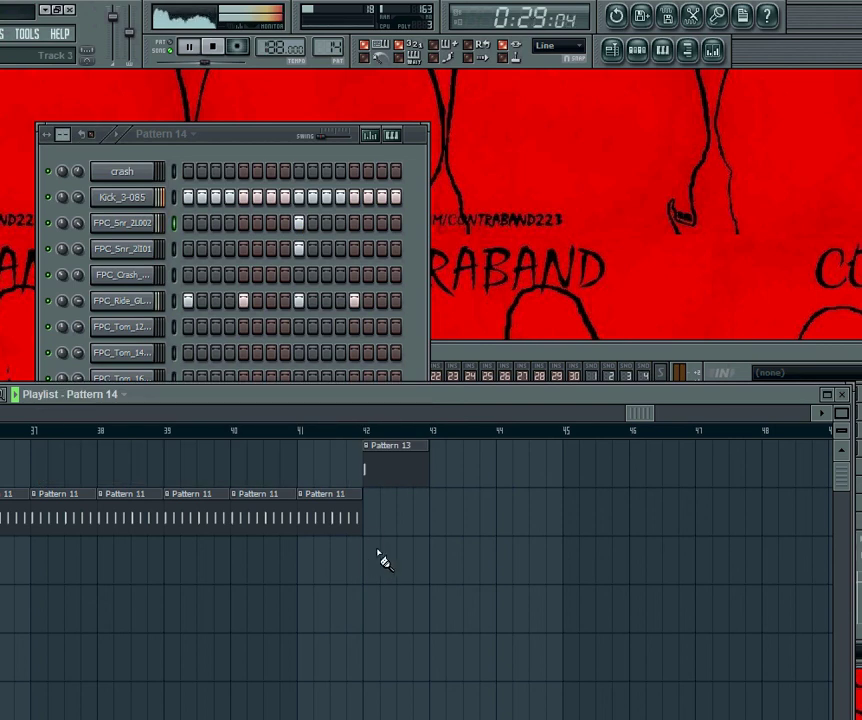
left_click_drag(432, 522, 793, 529)
left_click_drag(561, 414, 618, 417)
mouse_move(600, 525)
left_mouse_down()
mouse_move(610, 539)
mouse_move(677, 539)
left_mouse_up()
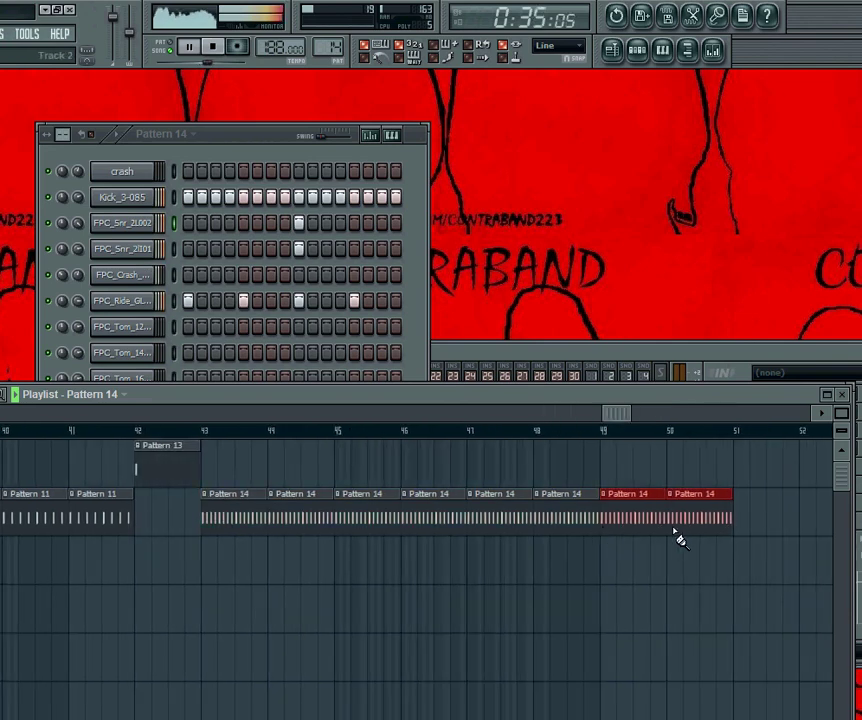
left_click_drag(582, 421, 514, 421)
left_click_drag(234, 136, 228, 123)
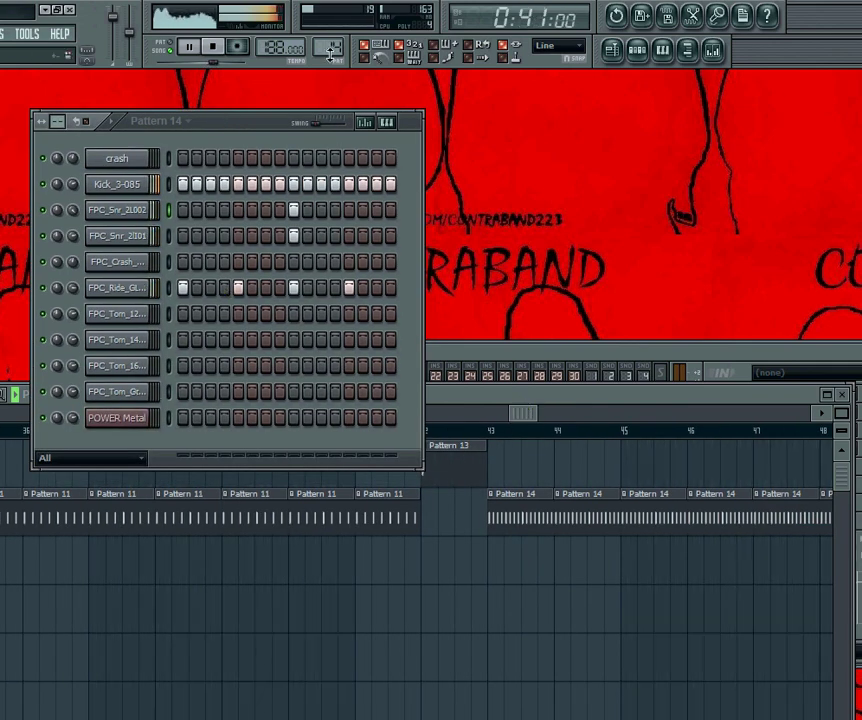
key("KP_Add")
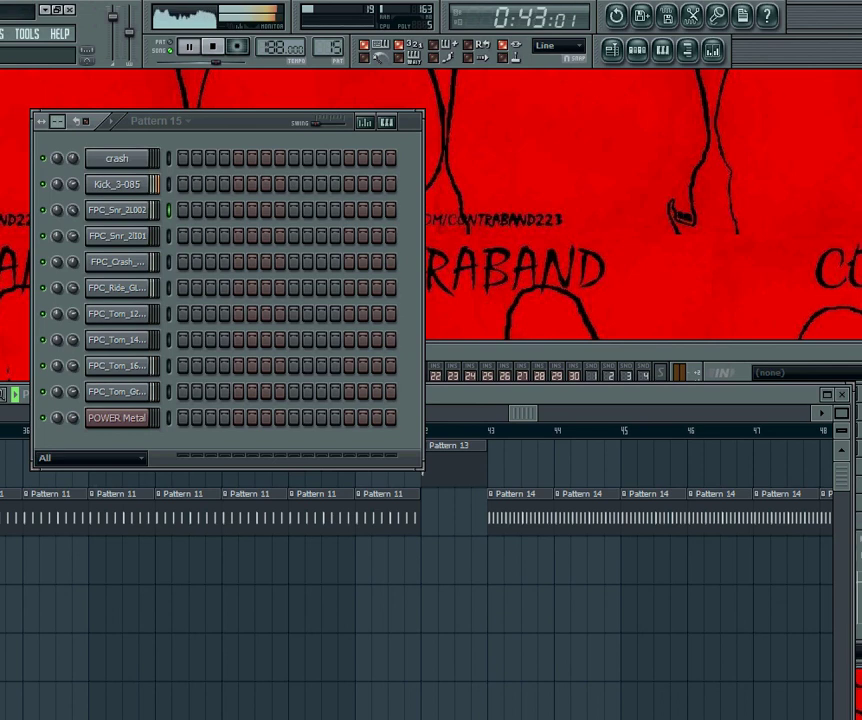
key("KP_Subtract")
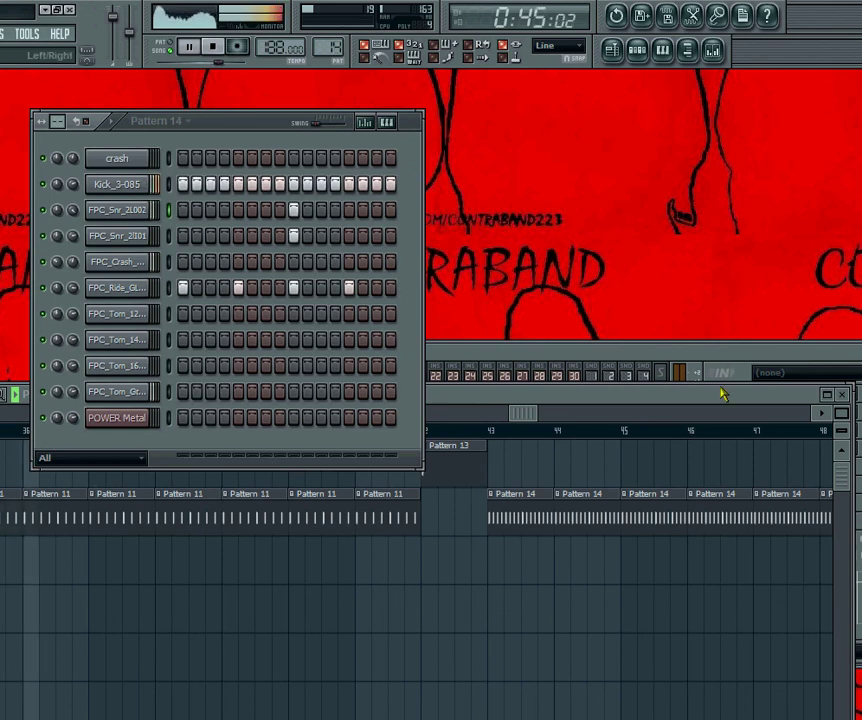
Zoom the playlist out to fit the full arrangement and reposition the playlist and step sequencer windows
left_click_drag(841, 413, 841, 453)
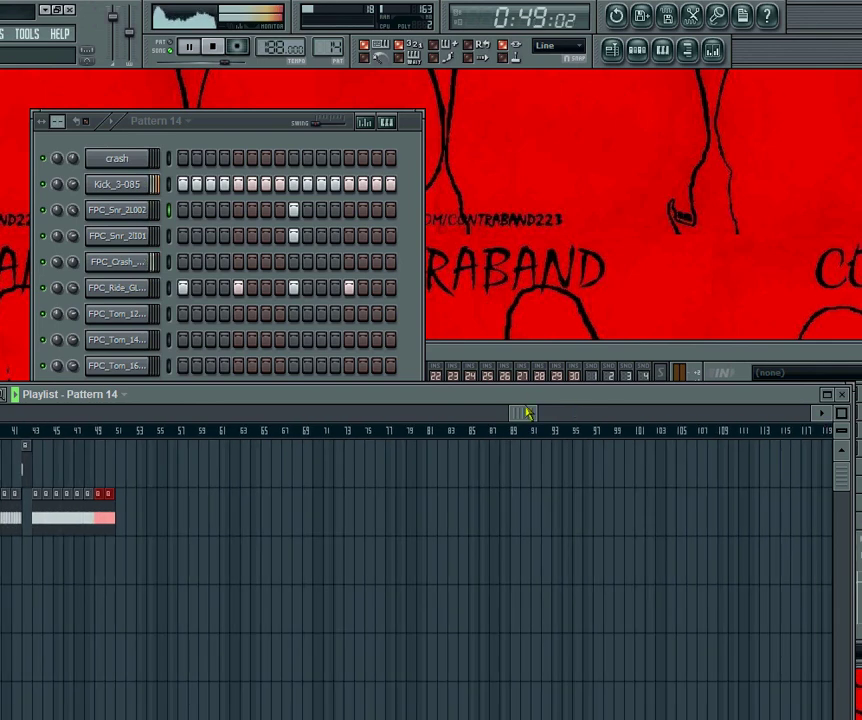
left_click_drag(527, 395, 84, 162)
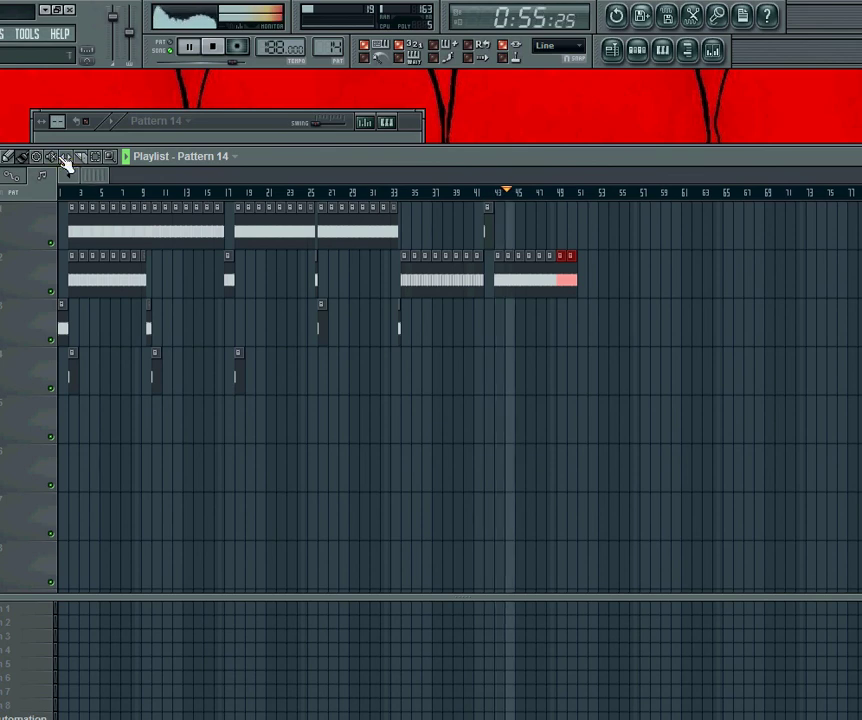
left_click_drag(265, 156, 327, 244)
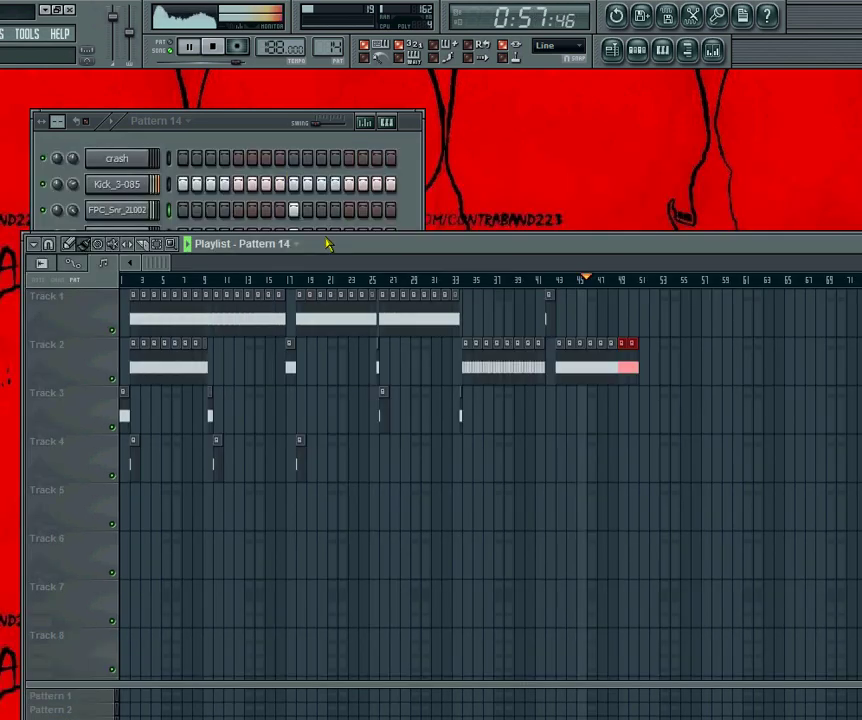
left_click(230, 130)
left_click_drag(230, 130, 250, 119)
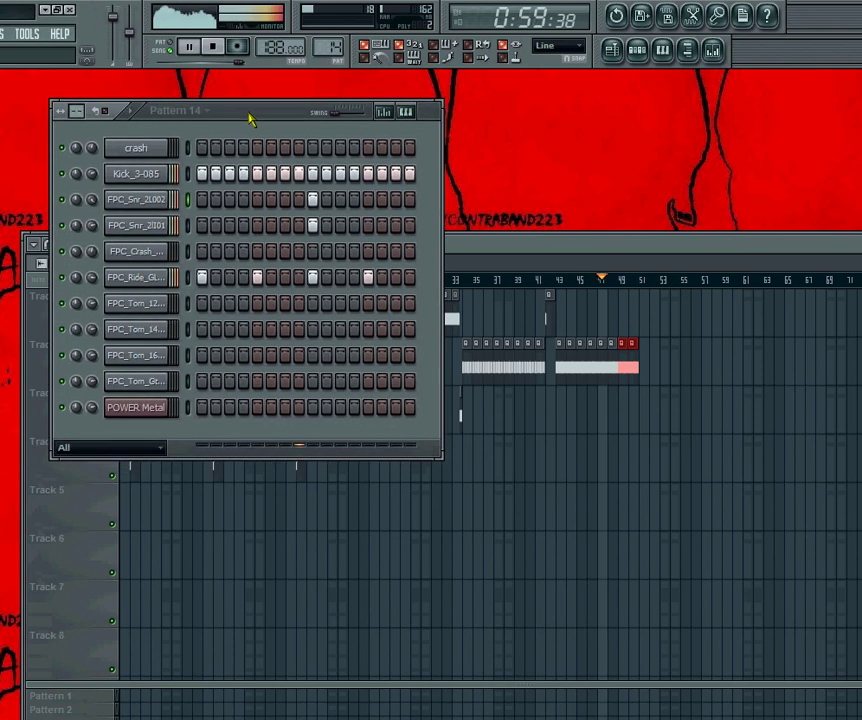
Open the POWER Metal piano roll for Pattern 14, switch playback to pattern mode, and audition C3 and C2
right_click(133, 411)
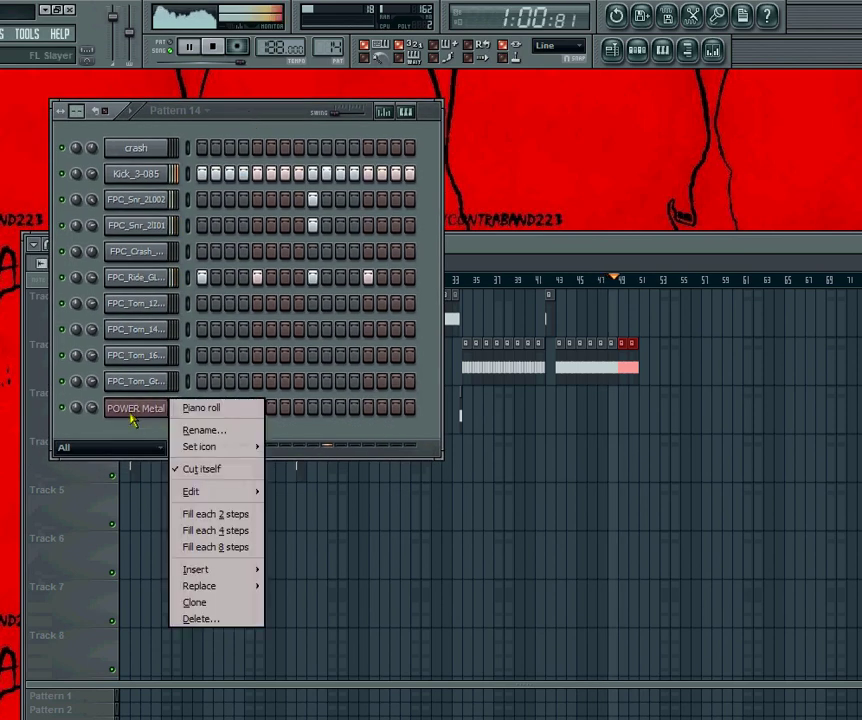
left_click(189, 409)
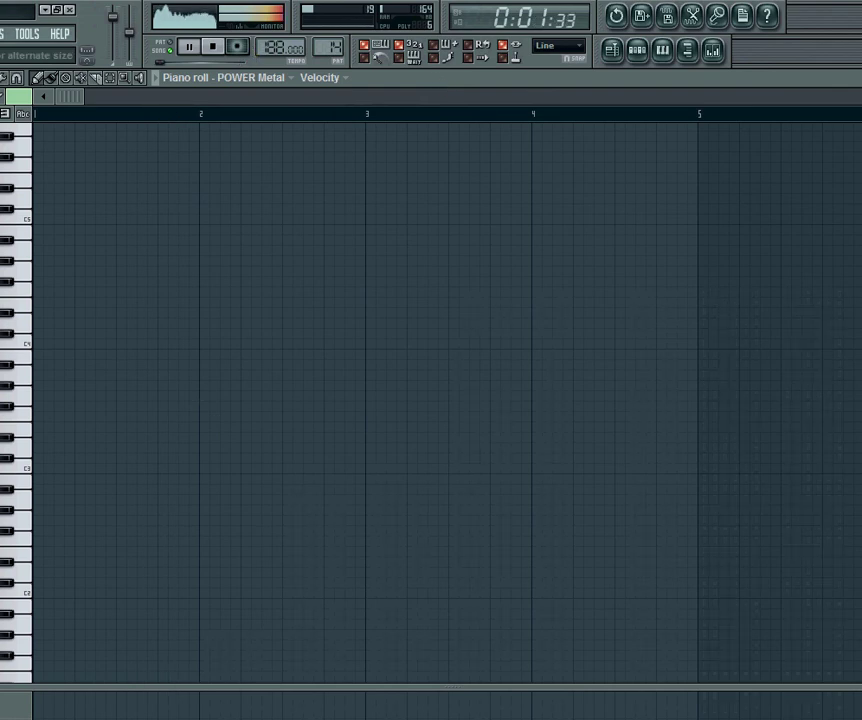
left_click(858, 78)
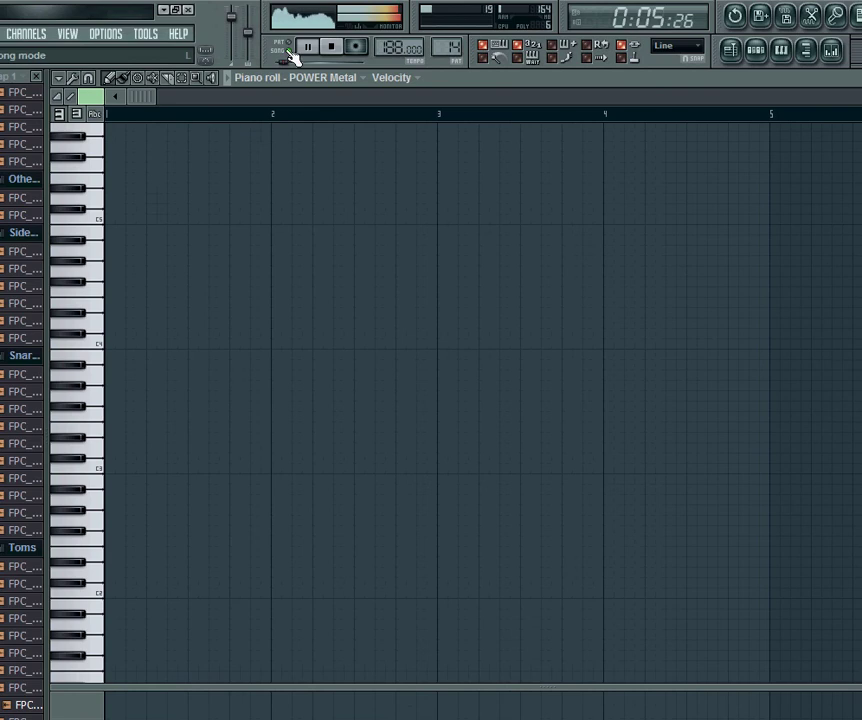
left_click(101, 468)
left_click(106, 593)
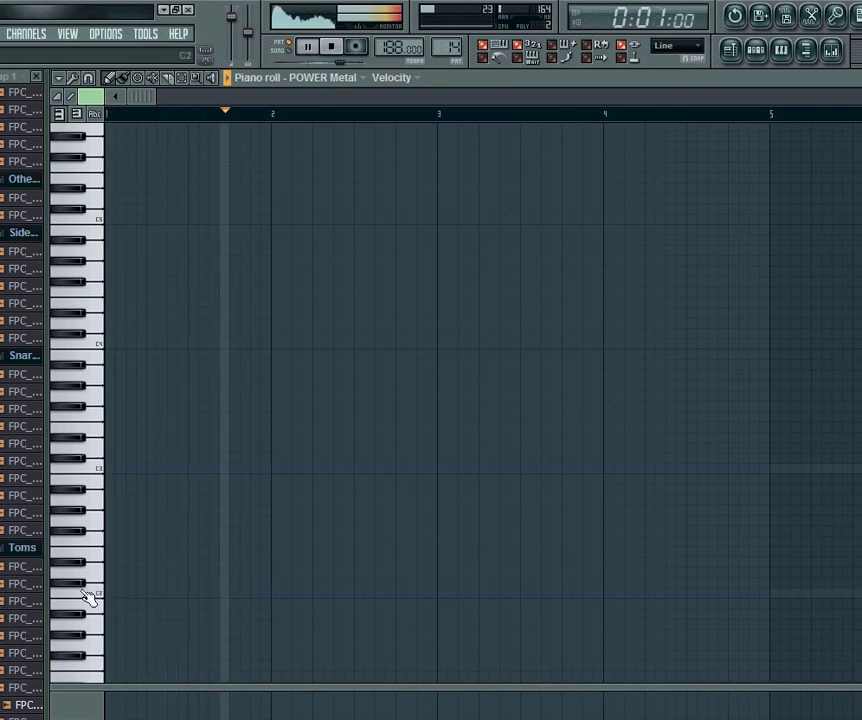
right_click(106, 596)
Draw POWER Metal notes on C2 in bar 1: two two-step notes on beat 1 and four one-step notes on beat 4
left_click(111, 595)
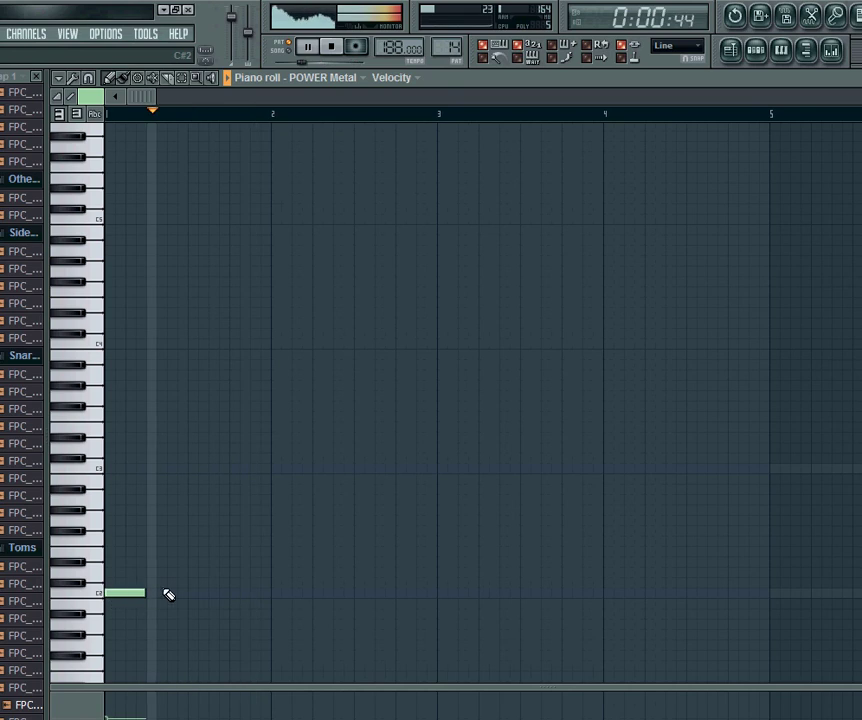
left_click_drag(144, 593, 128, 593)
left_click(129, 594)
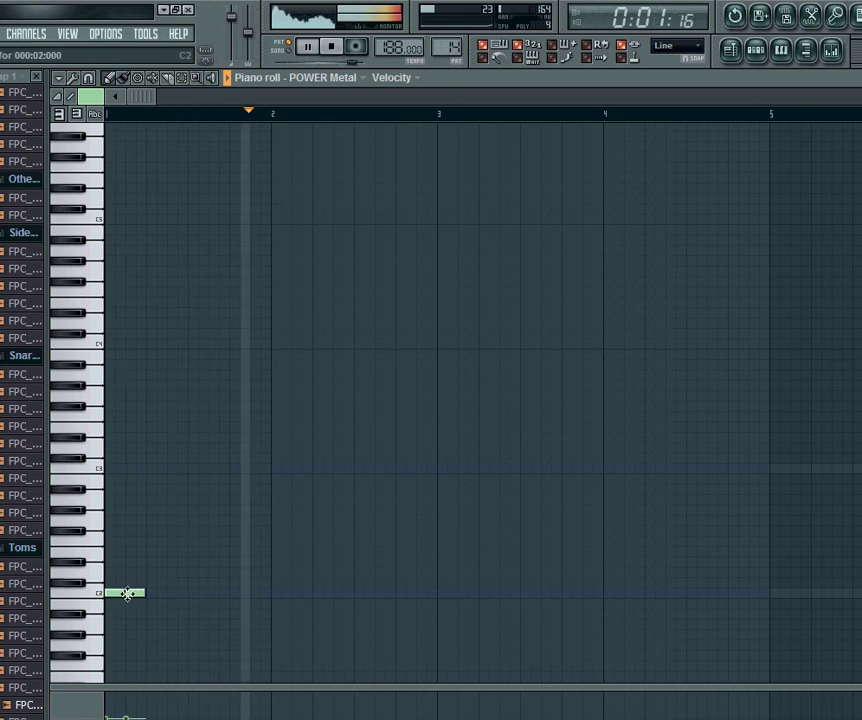
left_click(229, 594)
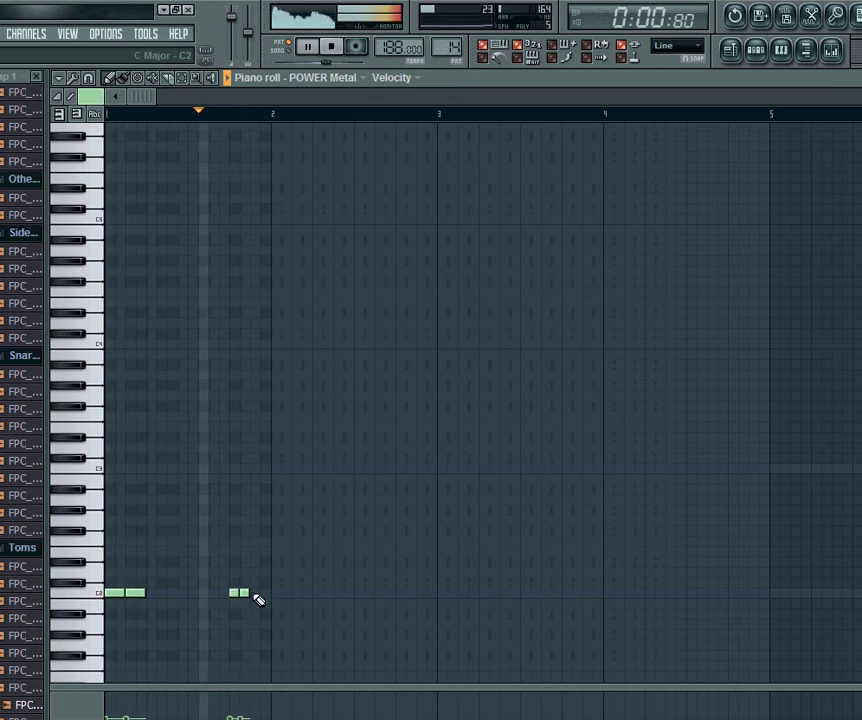
left_click(254, 593)
left_click_drag(257, 593, 267, 594)
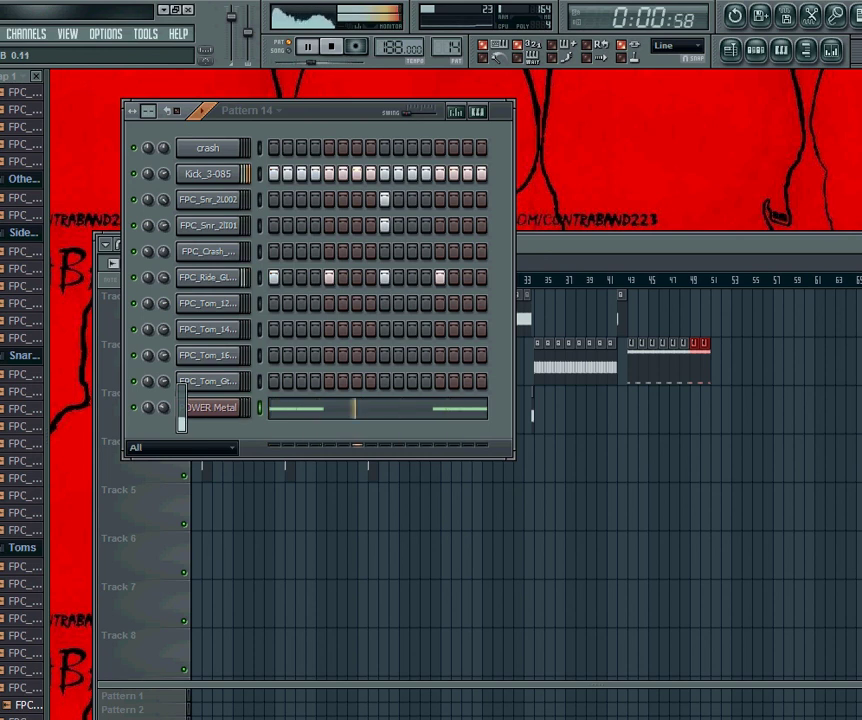
Open Pattern 2 from its playlist clip, bring up its POWER Metal piano roll, and audition C4 and G3
left_click(420, 637)
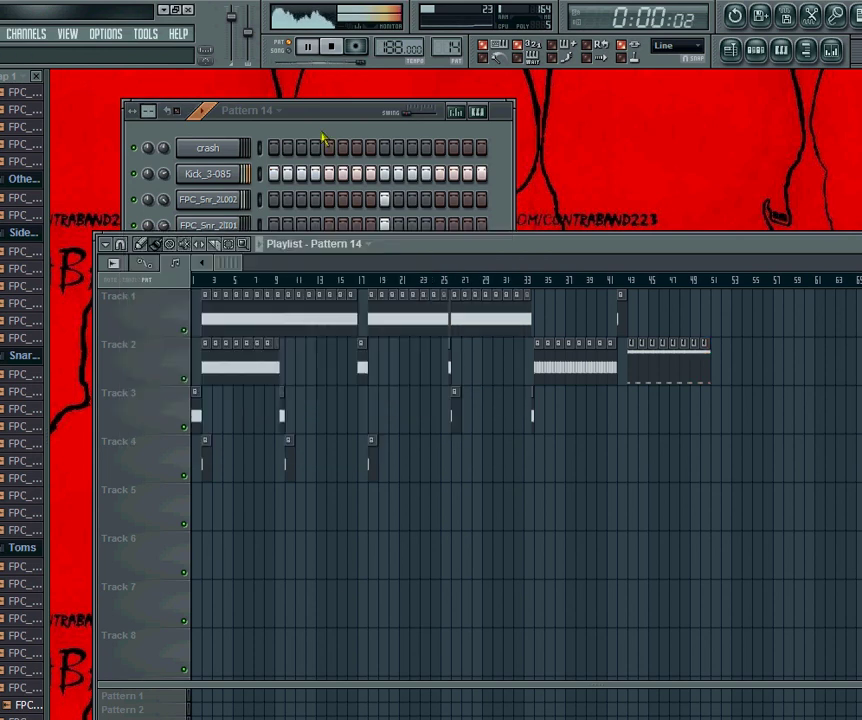
double_click(208, 307)
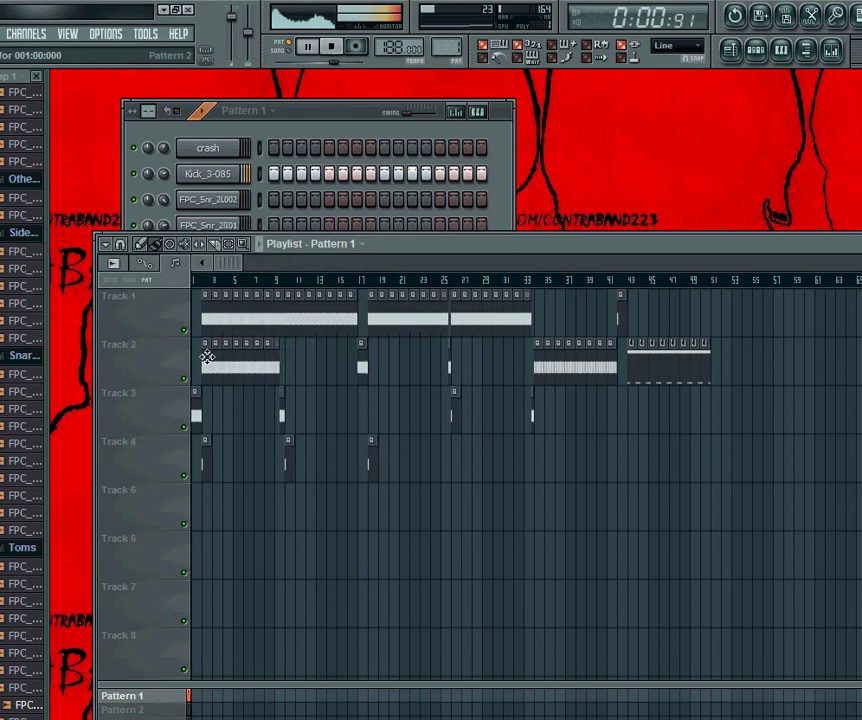
double_click(217, 357)
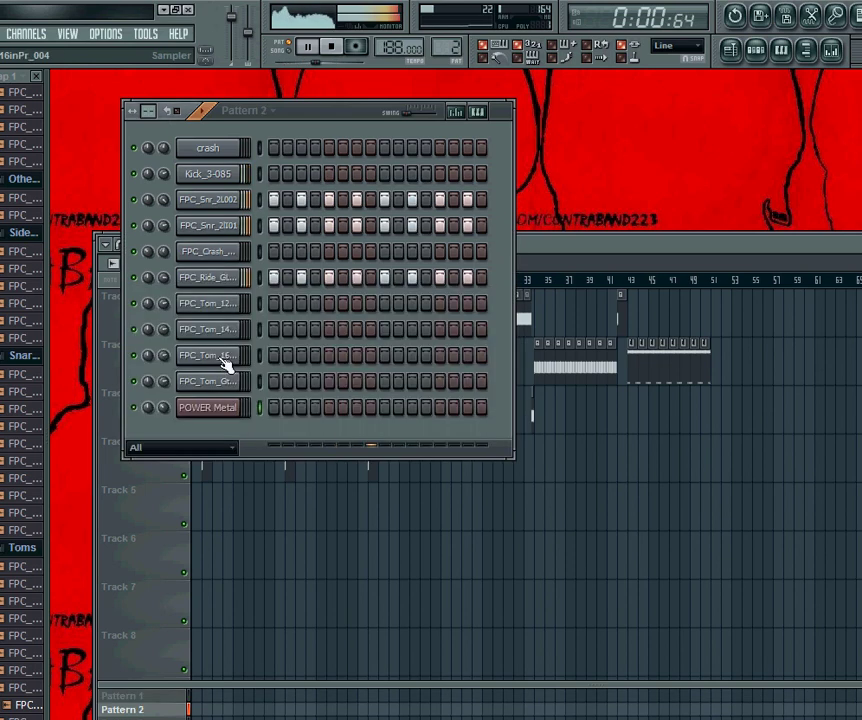
right_click(213, 415)
left_click(258, 408)
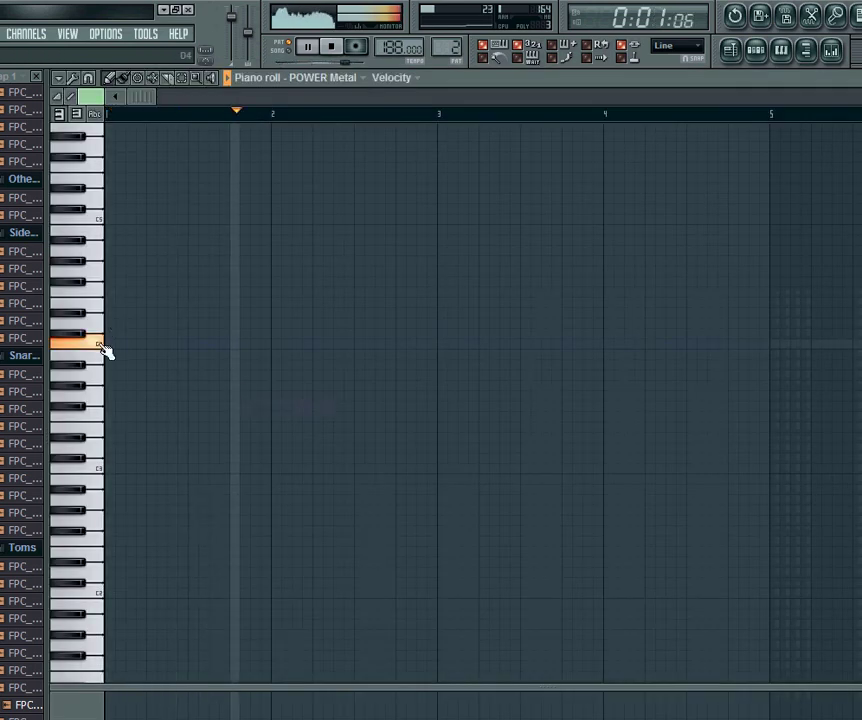
left_click(101, 398)
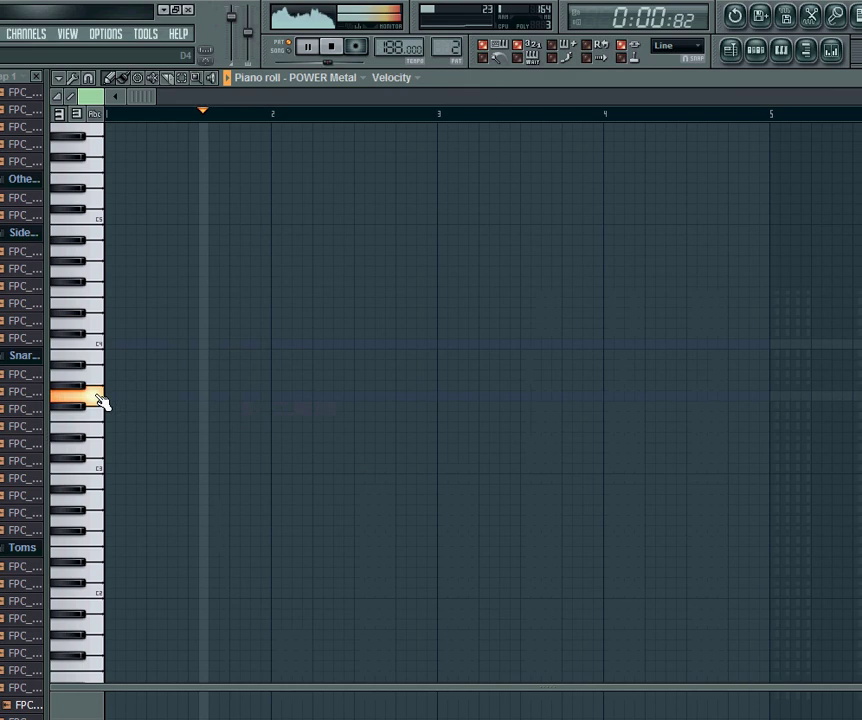
Fill bar 1 of the POWER Metal part with four one-step notes each on C3, D3, E3 and D3
left_click(108, 469)
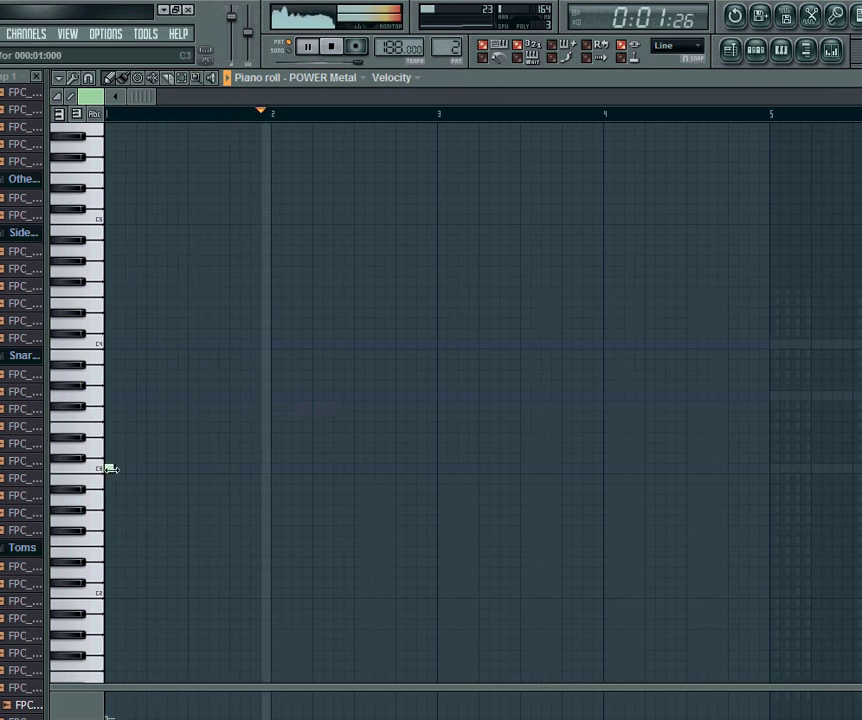
left_click(119, 469)
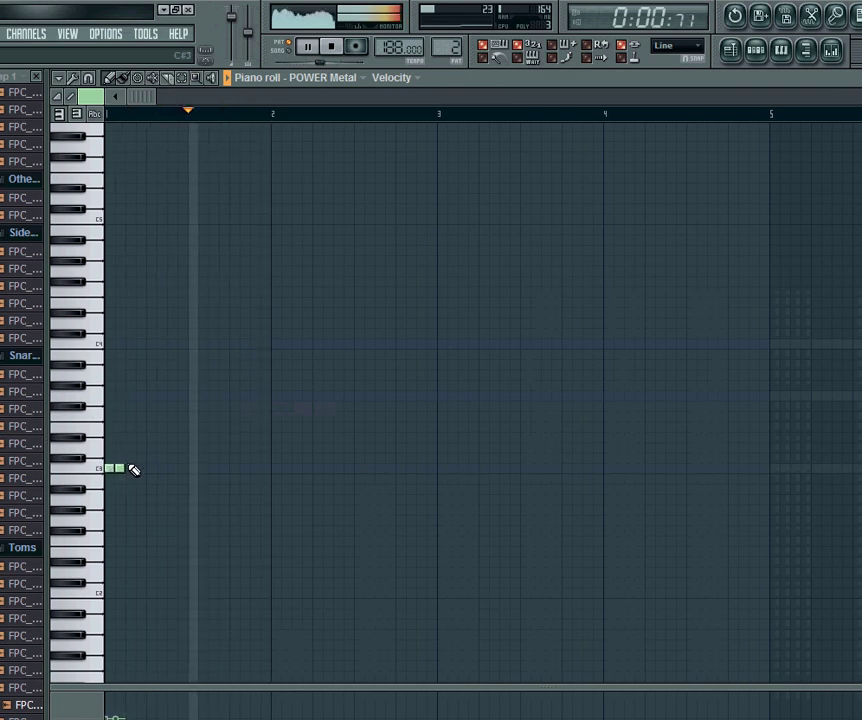
left_click(130, 469)
left_click(141, 469)
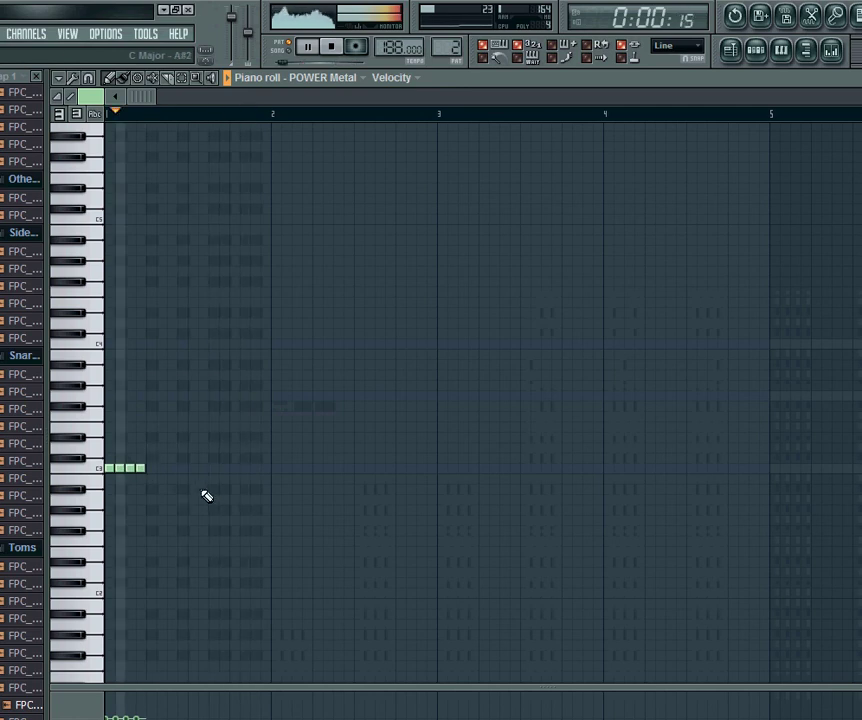
mouse_move(168, 484)
left_mouse_down()
mouse_move(112, 462)
mouse_move(156, 462)
mouse_move(196, 425)
mouse_move(221, 417)
mouse_move(229, 439)
mouse_move(257, 443)
mouse_move(250, 450)
left_mouse_up()
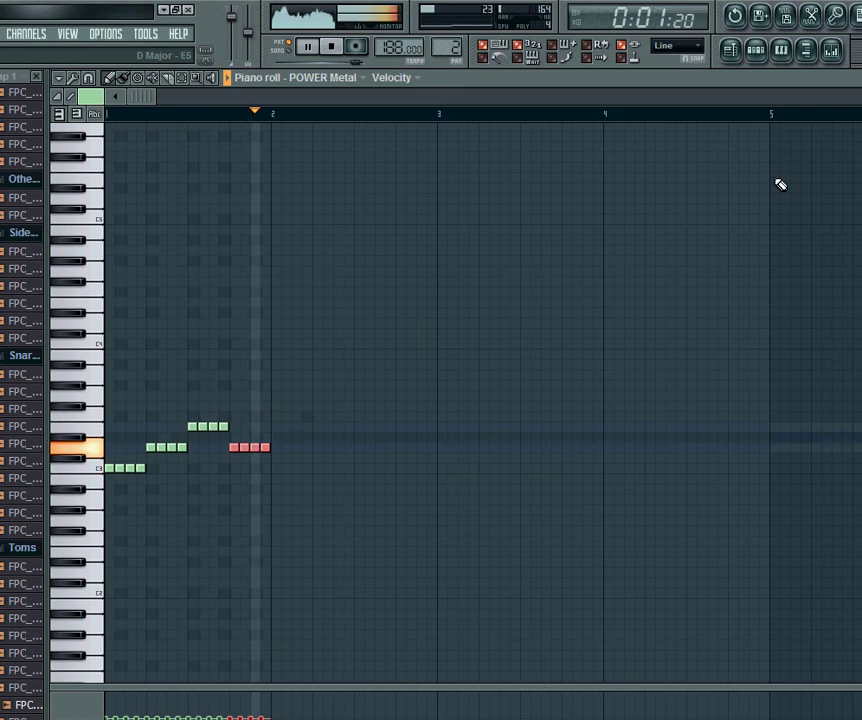
key("Escape")
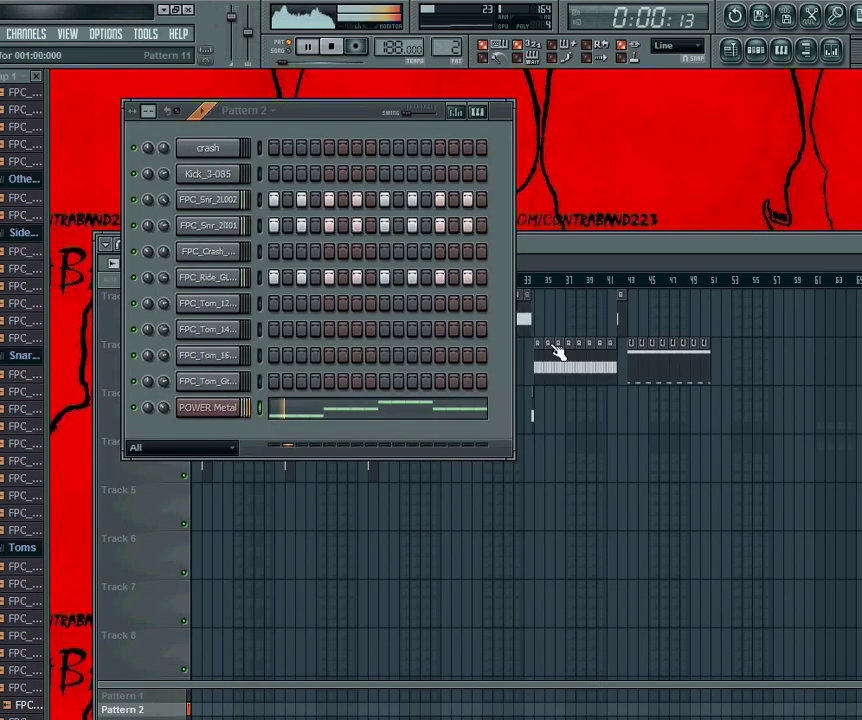
Return to the playlist and switch playback to song mode
left_click(425, 527)
left_click(342, 116)
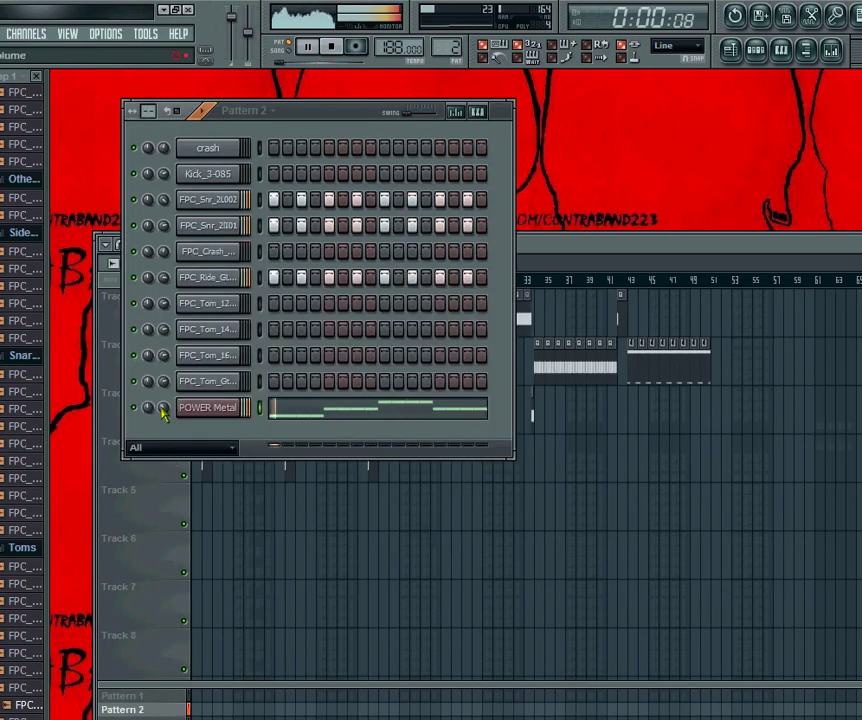
left_click(158, 490)
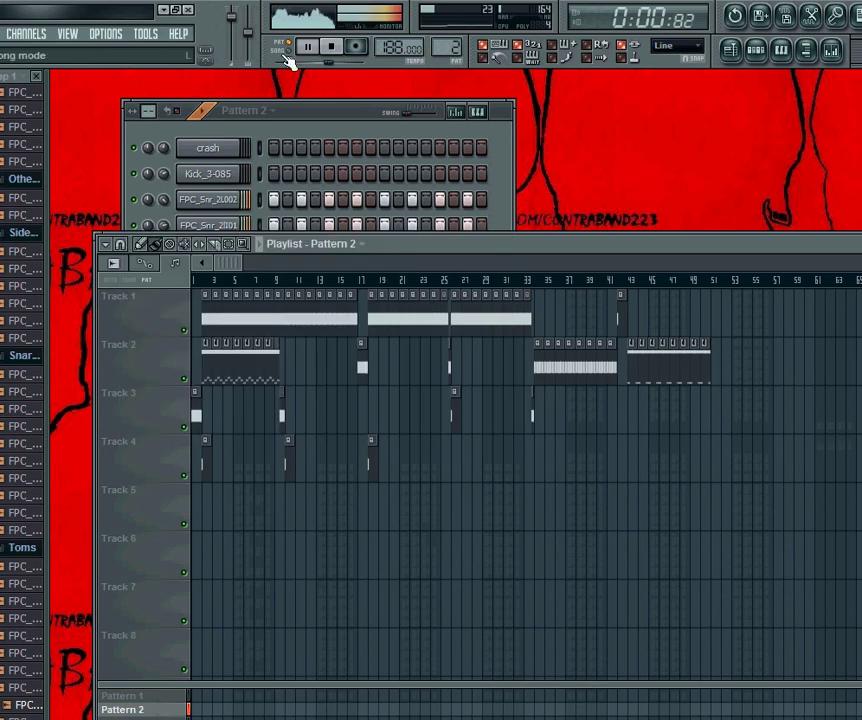
left_click(288, 52)
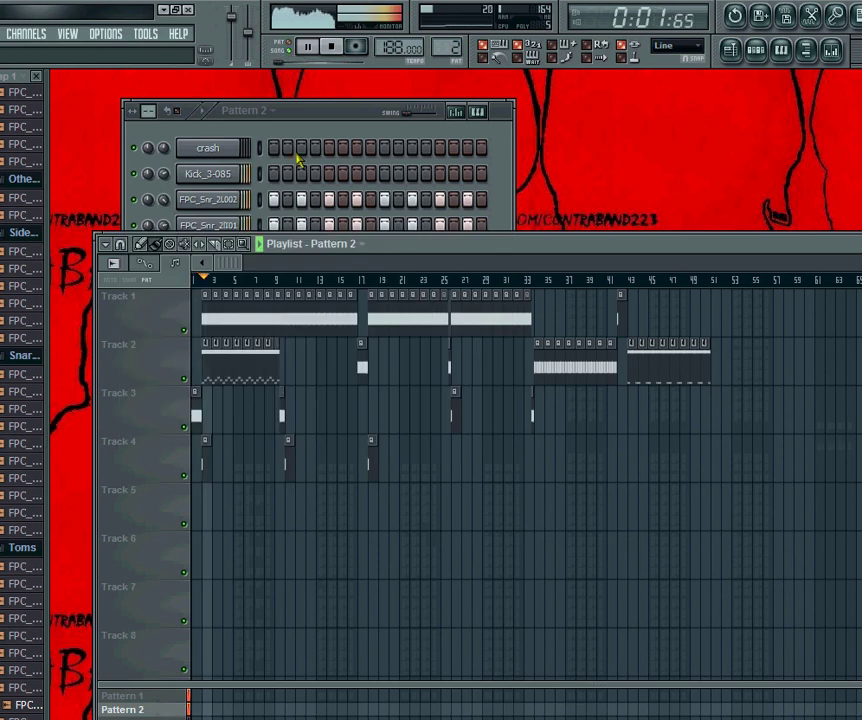
In Pattern 6, fill bar 1 of POWER Metal with two-step notes alternating C3 and C#3, with D#3 as the last
left_click(302, 319)
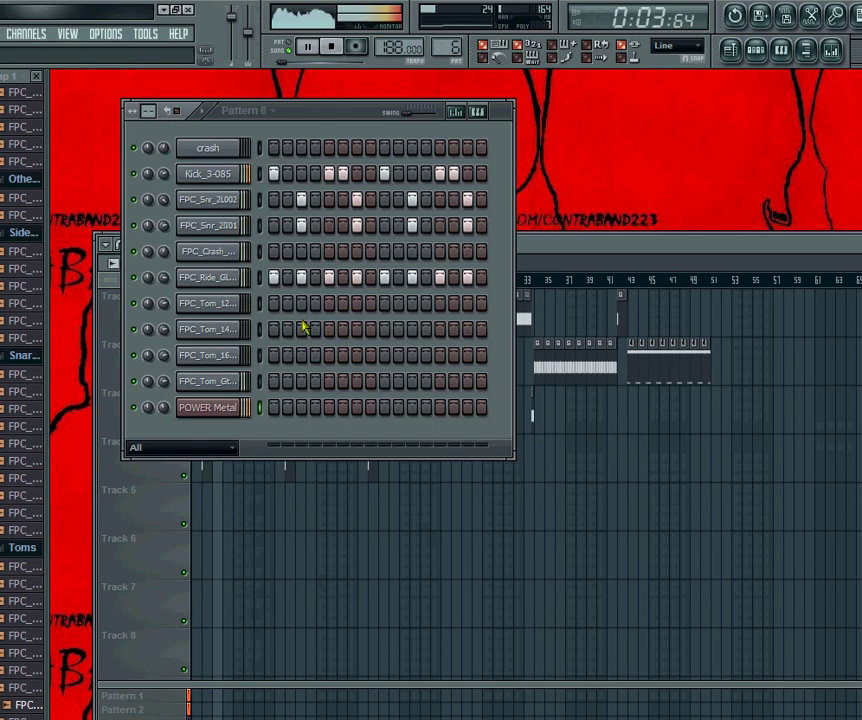
right_click(246, 408)
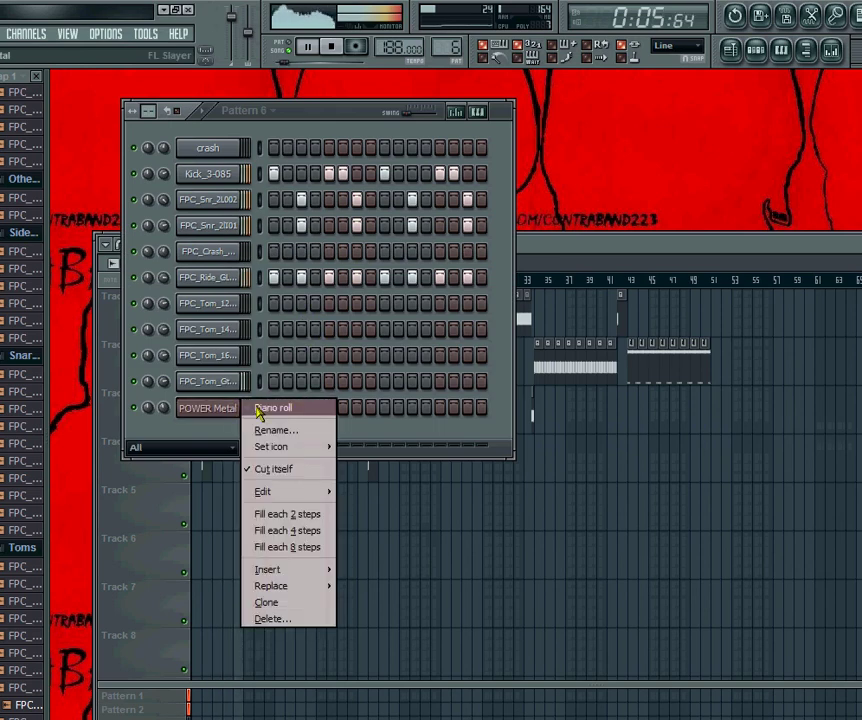
left_click(262, 408)
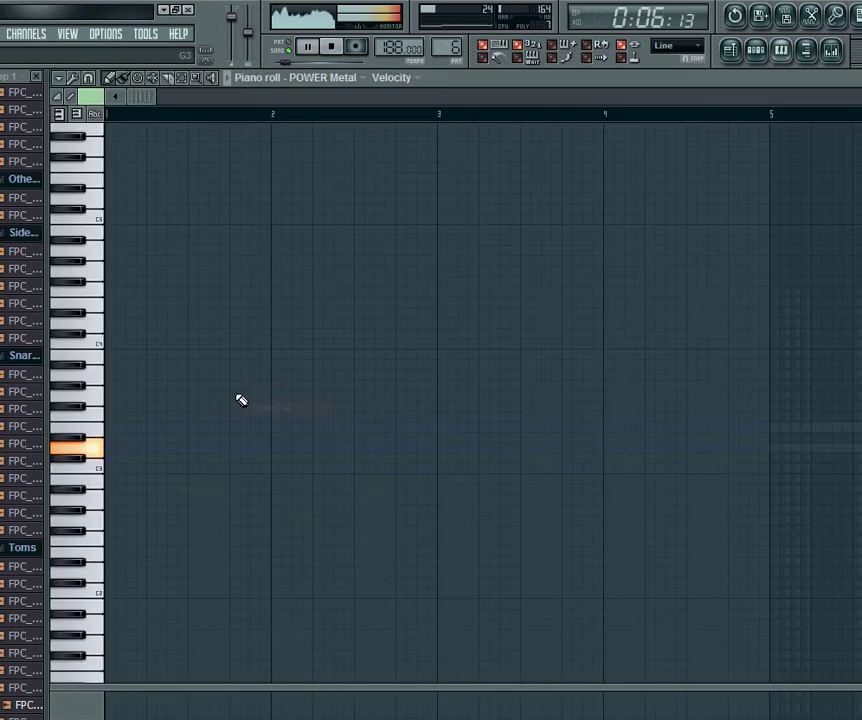
left_click(127, 458)
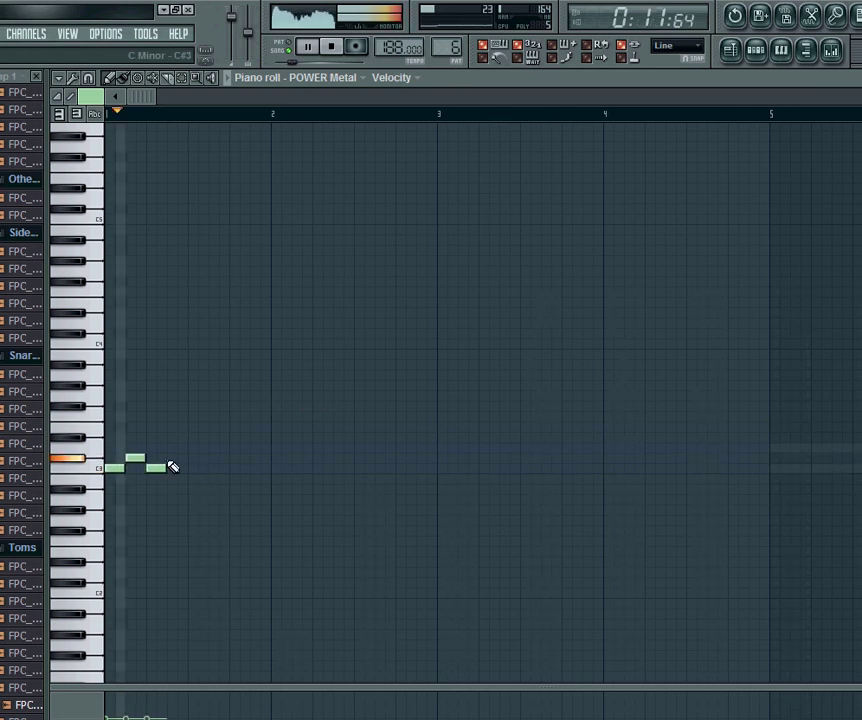
left_click(176, 457)
left_click(198, 468)
left_click(217, 458)
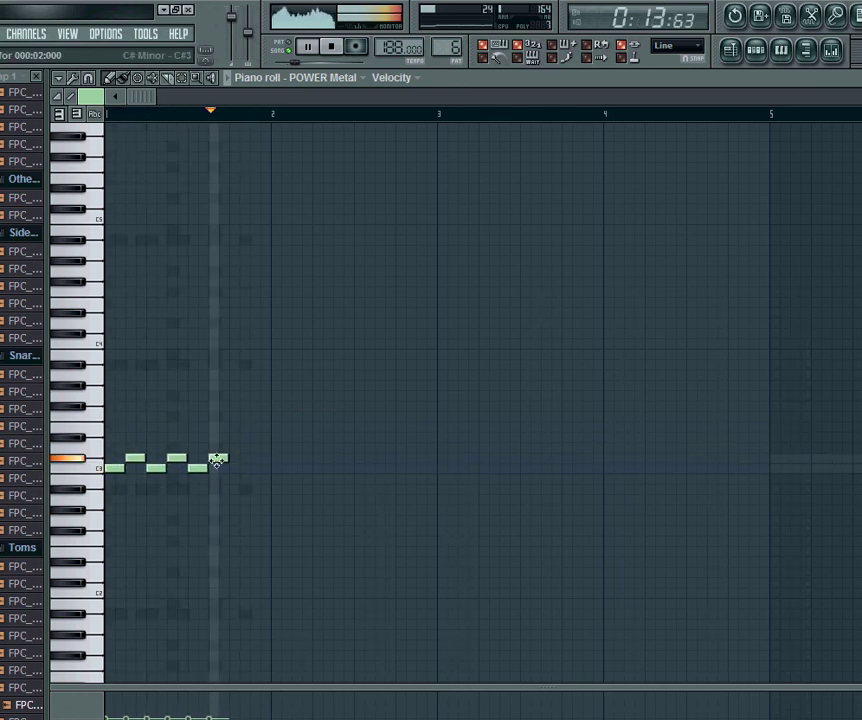
left_click(237, 469)
left_click(260, 437)
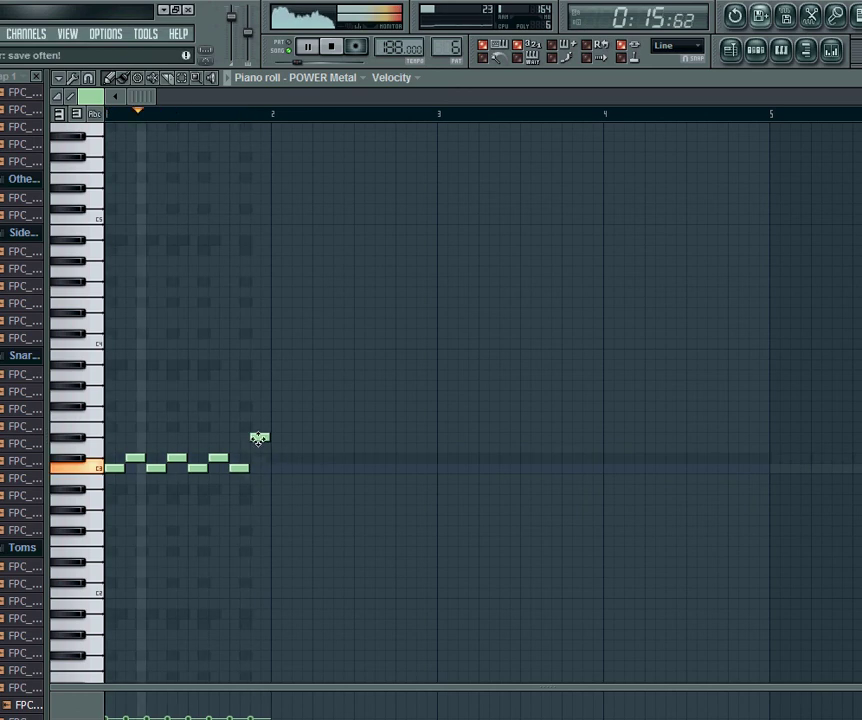
key("Escape")
Return to the playlist, open Pattern 8 from its clip, and bring up its POWER Metal piano roll
key("F5")
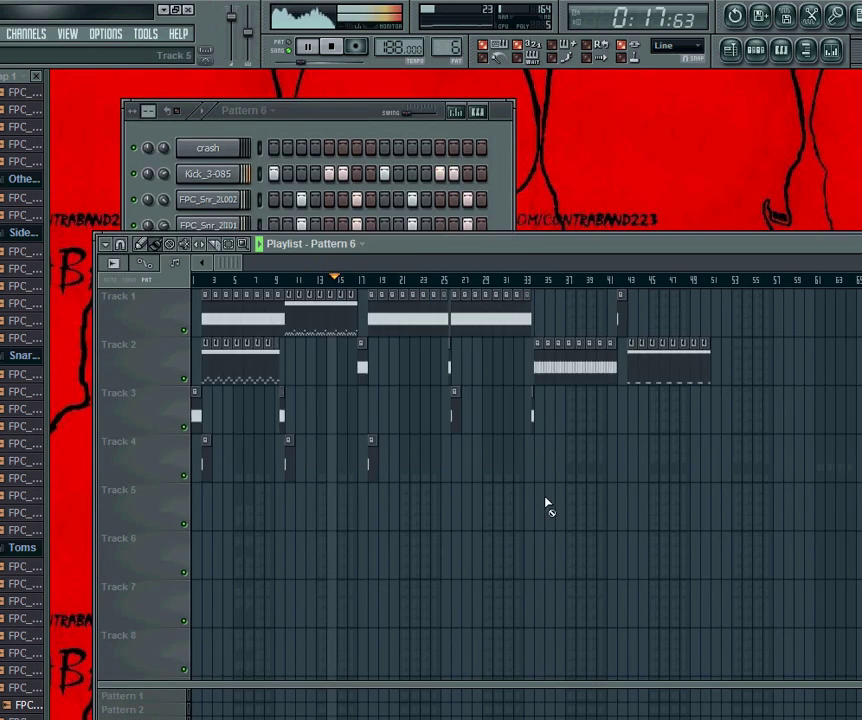
key("F6")
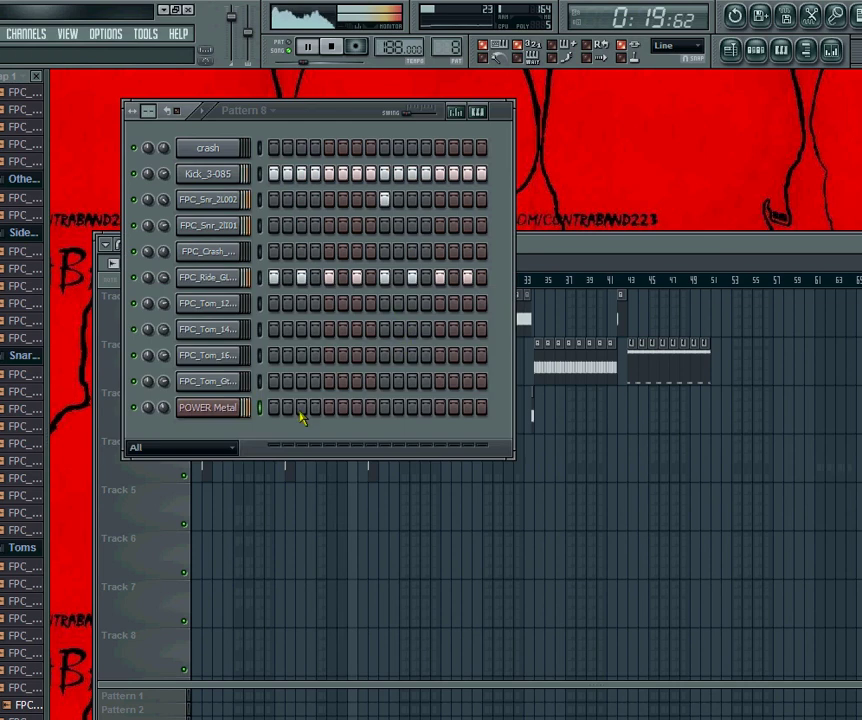
right_click(218, 410)
left_click(264, 408)
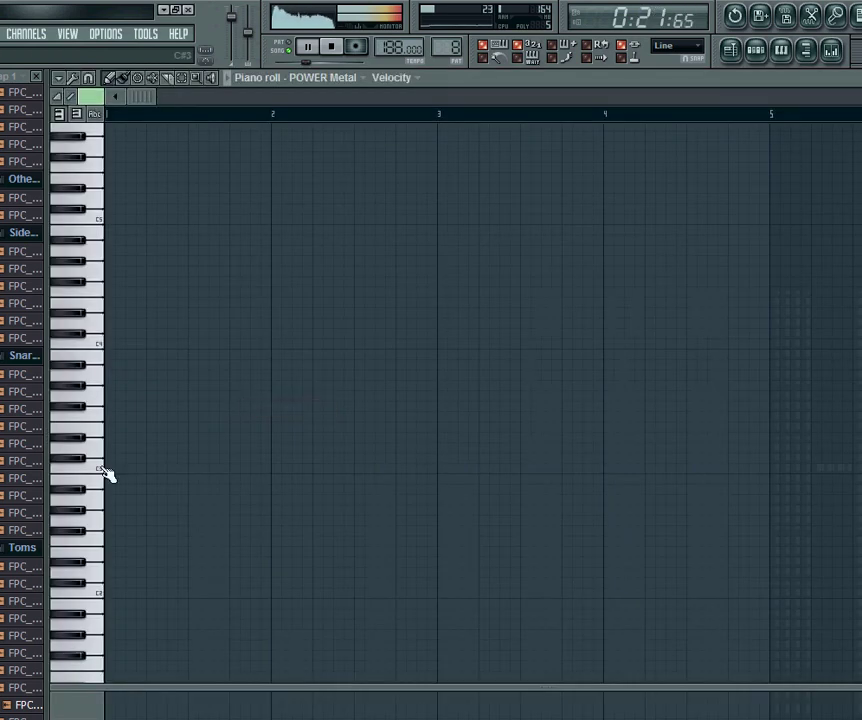
Fill bar 1 of Pattern 8's POWER Metal part with an eight-step C4, a four-step C4 and a four-step B3
left_click(118, 345)
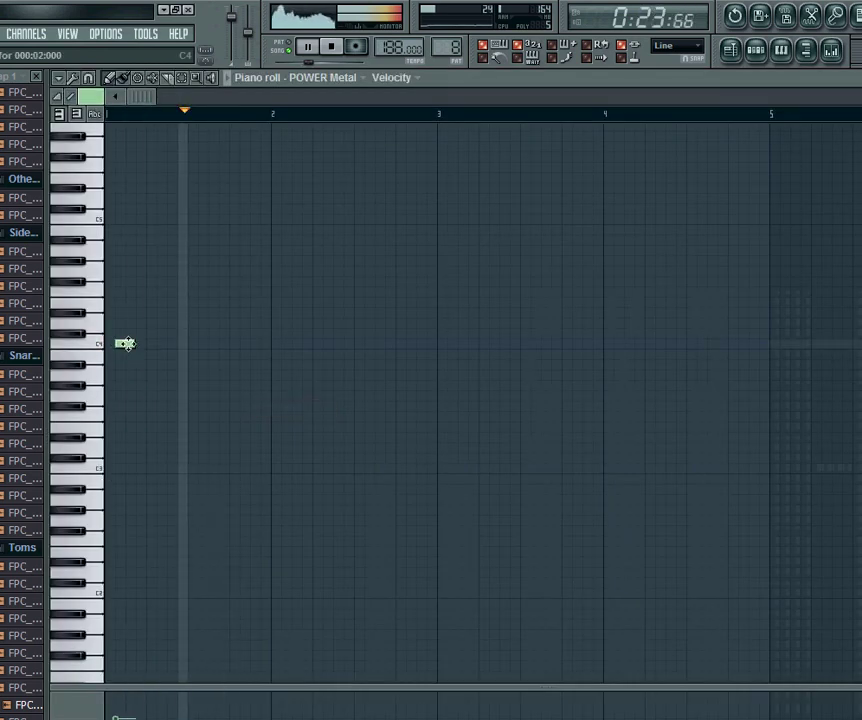
left_click_drag(119, 344, 182, 346)
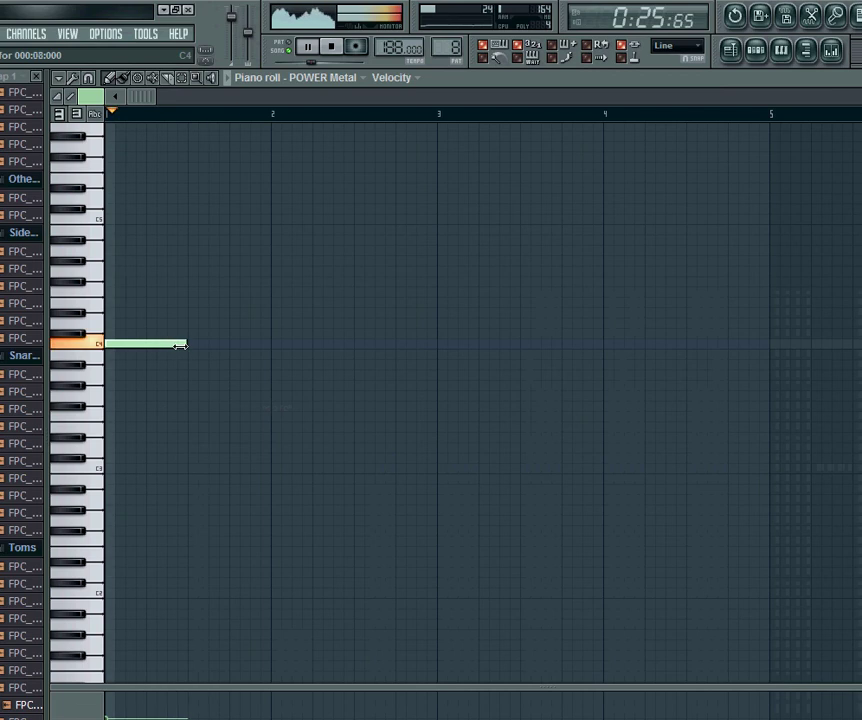
left_click(191, 344)
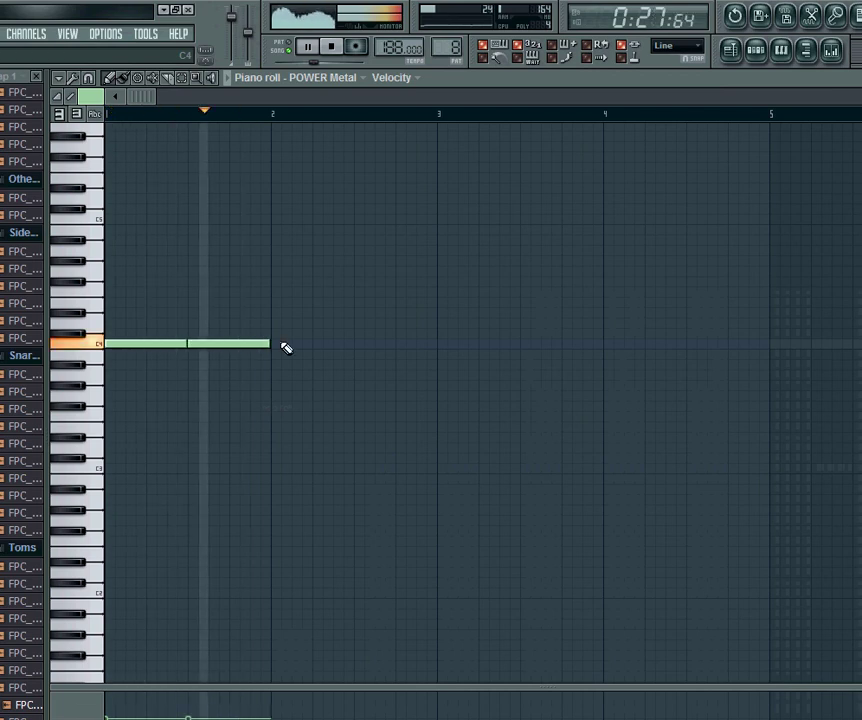
left_click_drag(269, 344, 229, 345)
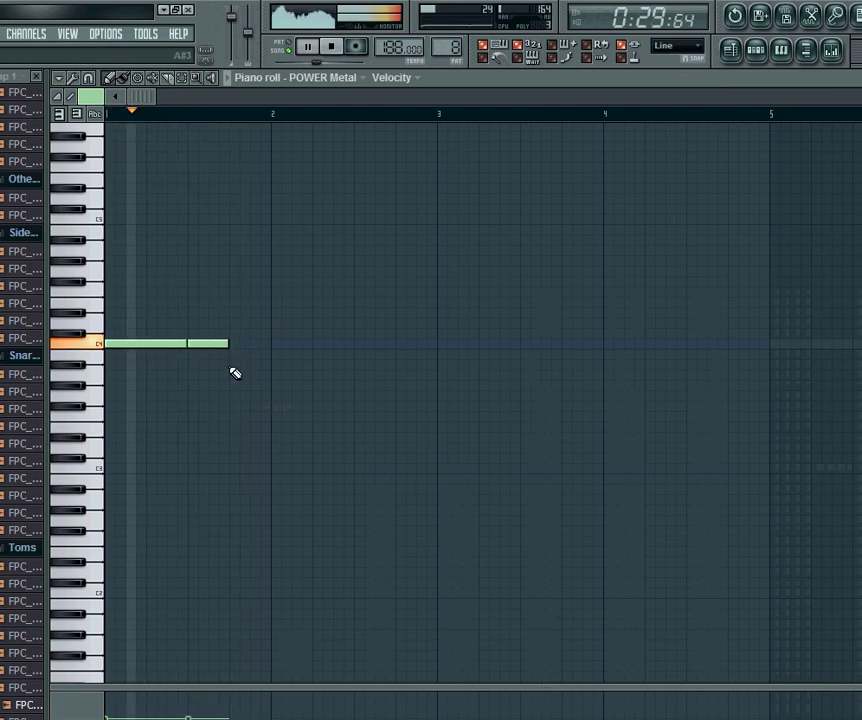
left_click(250, 364)
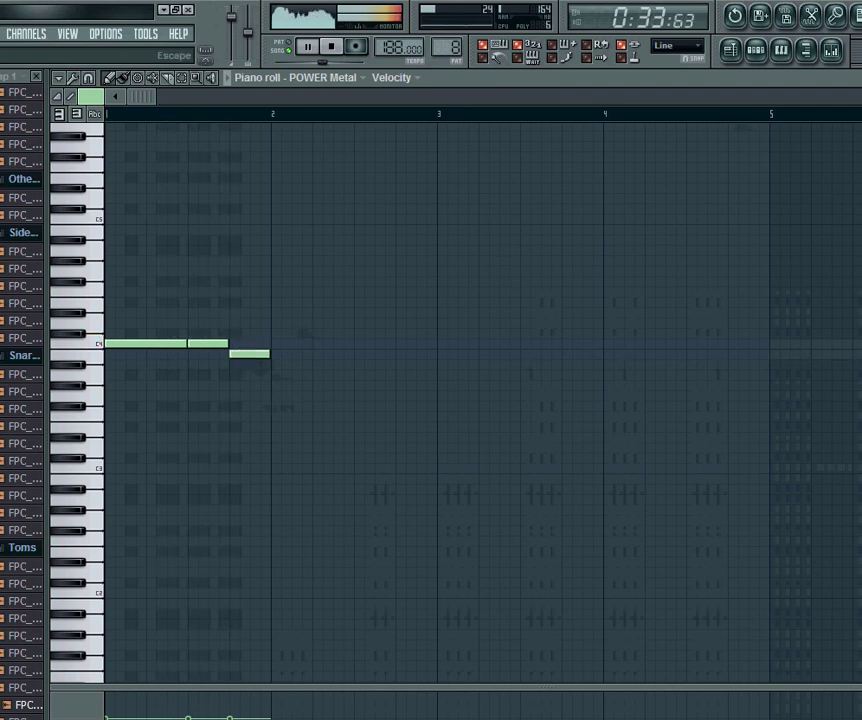
key("Escape")
Open Pattern 10 from its playlist clip, bring up its POWER Metal piano roll, and audition C4
left_click(617, 532)
double_click(485, 319)
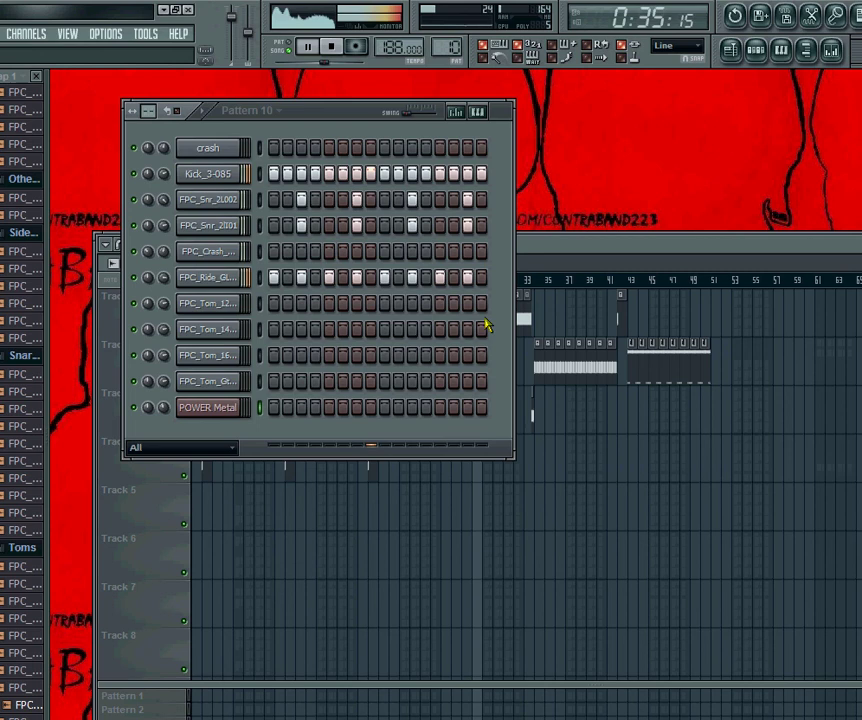
right_click(212, 410)
left_click(287, 406)
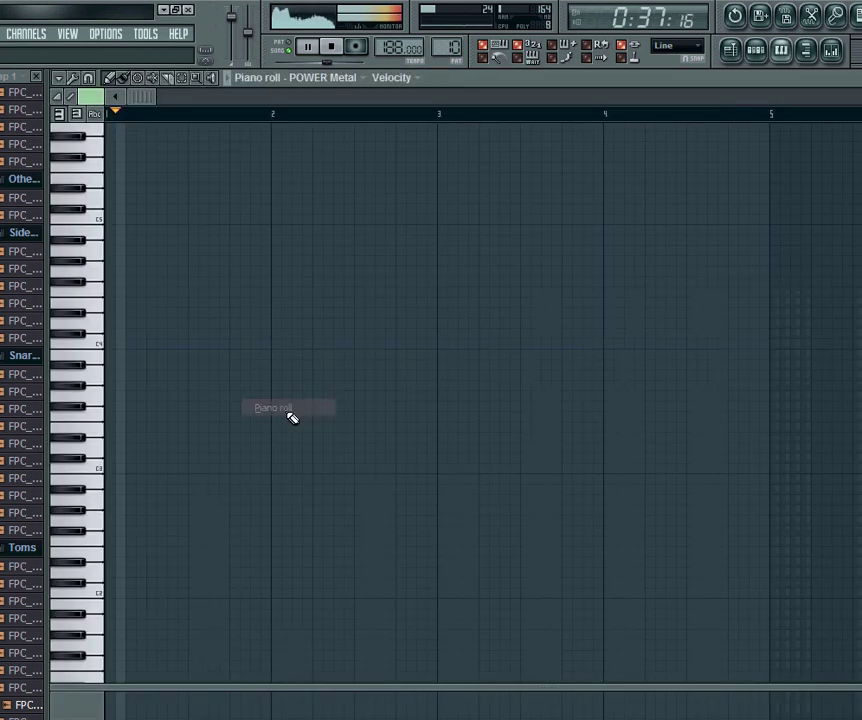
left_click(97, 350)
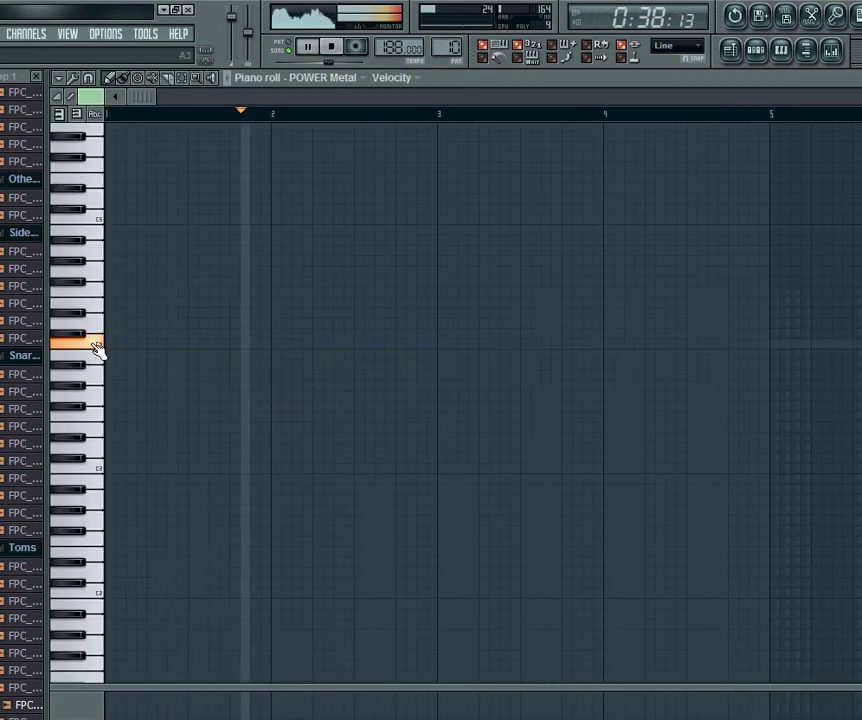
Fill bar 1 with two-step notes alternating C3 and D3, using B2 as the last, and return to the playlist
left_click(116, 467)
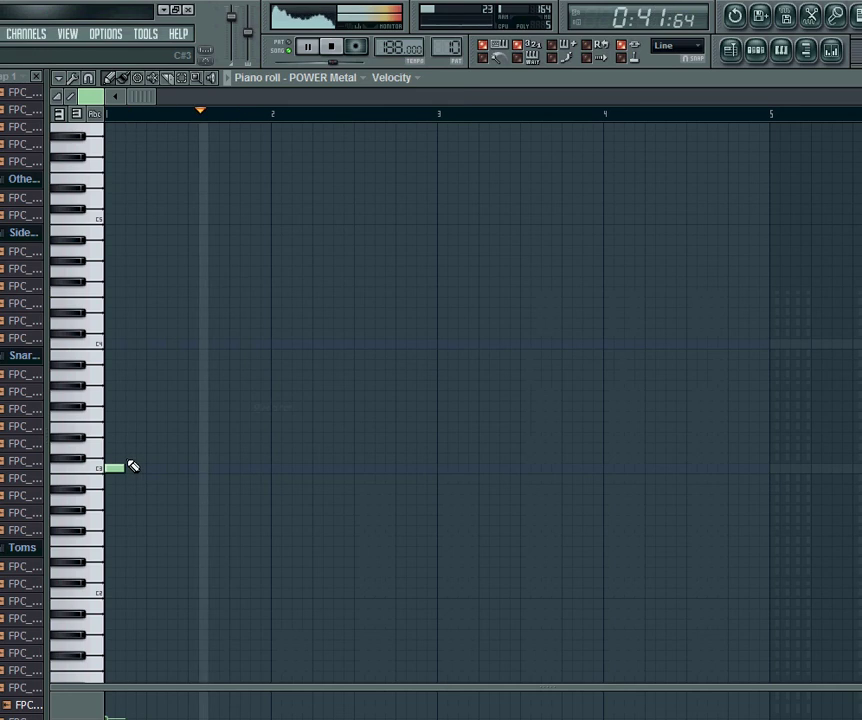
left_click(150, 468)
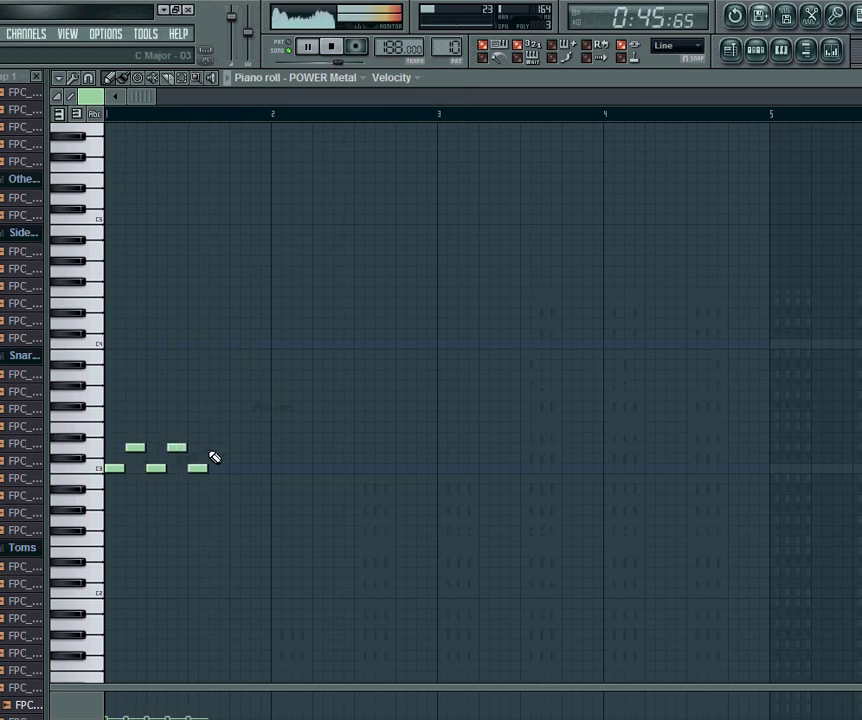
left_click(212, 448)
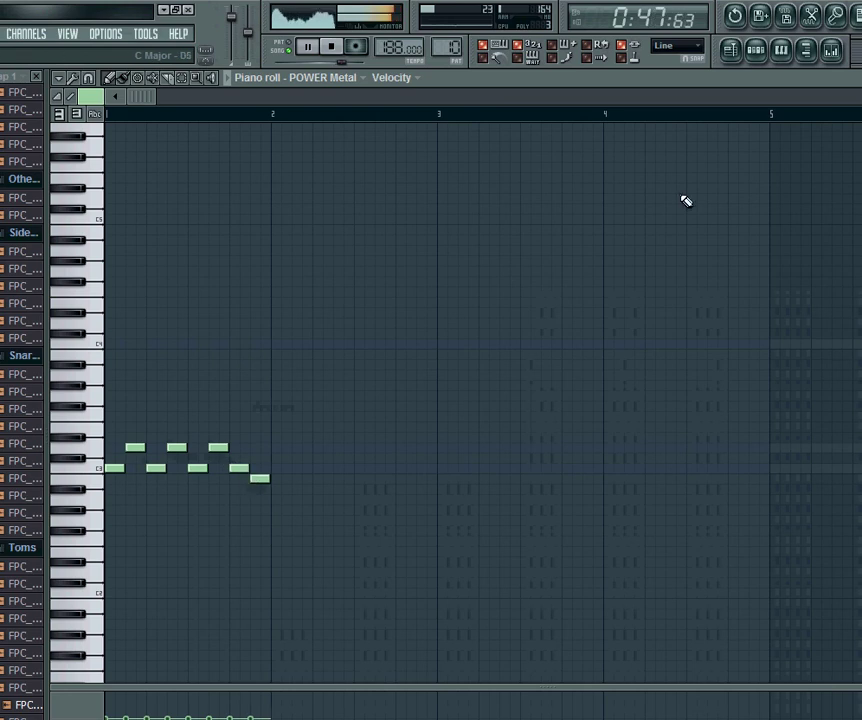
left_click(860, 77)
right_click(593, 469)
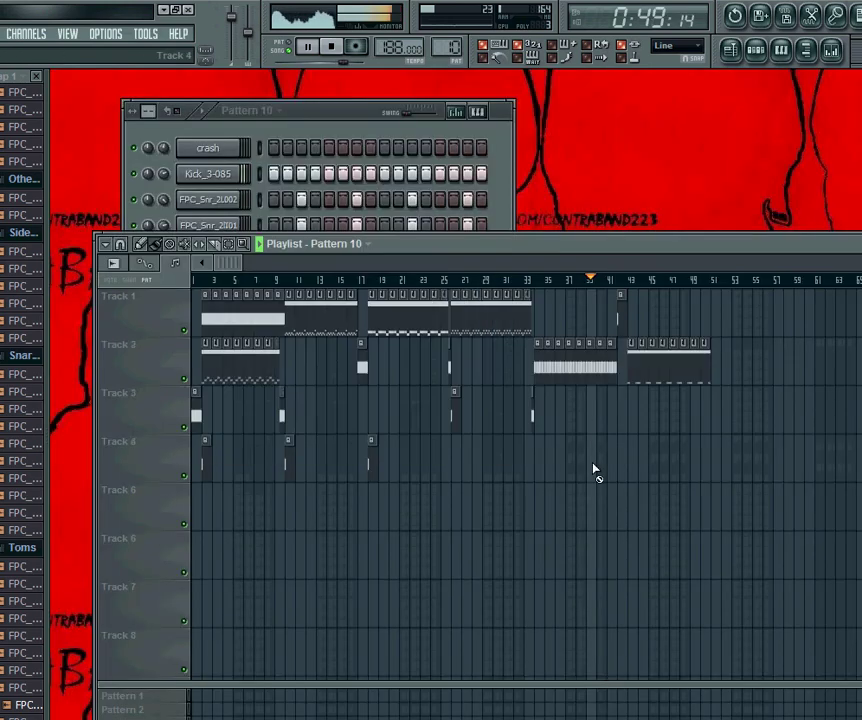
In Pattern 11, fill bar 1 of POWER Metal with two-step notes: four C3, one D3, two C3 and one B2
double_click(552, 371)
right_click(208, 418)
left_click(266, 409)
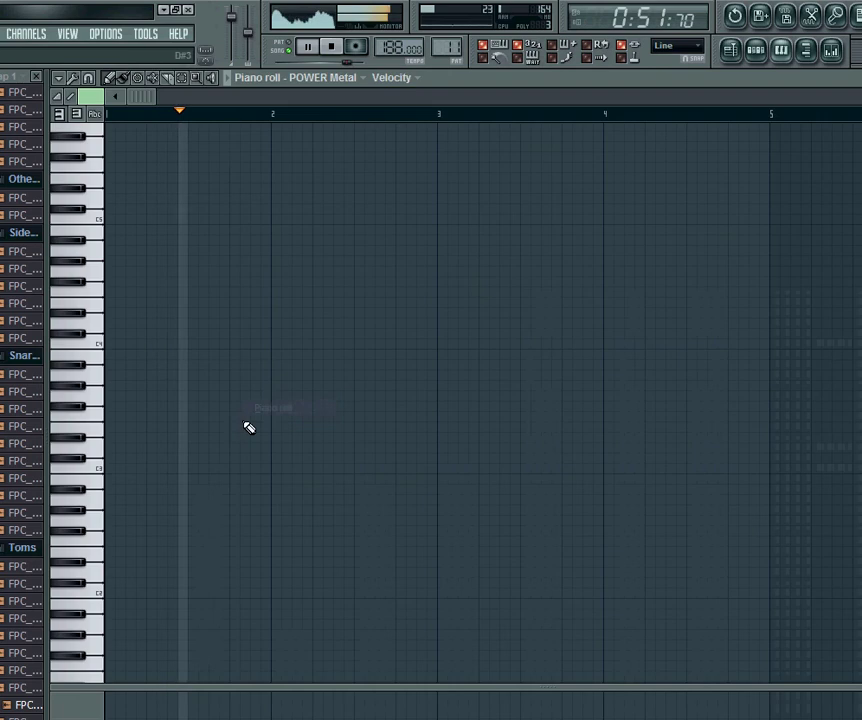
left_click(156, 468)
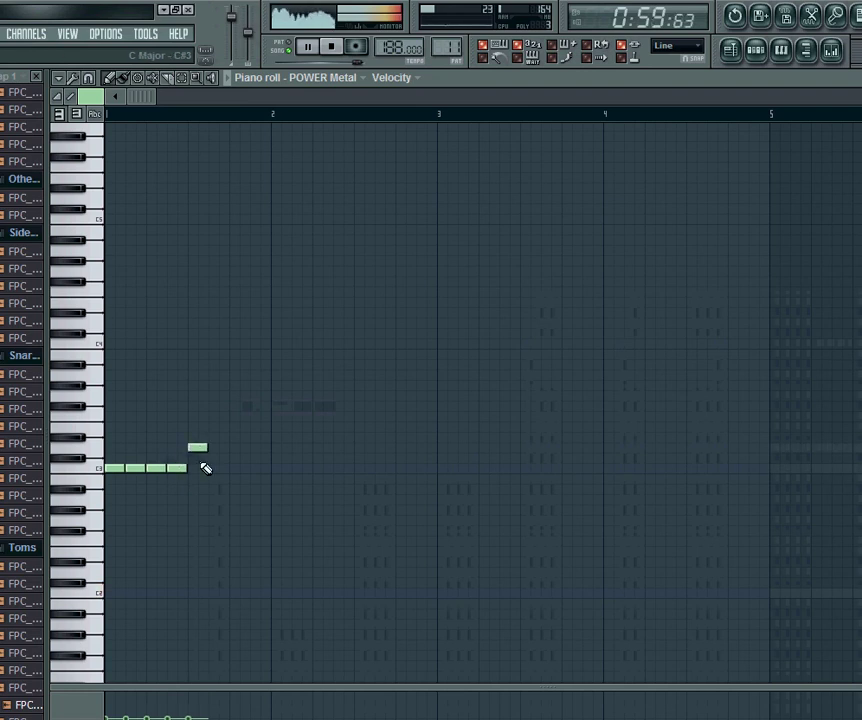
left_click(214, 469)
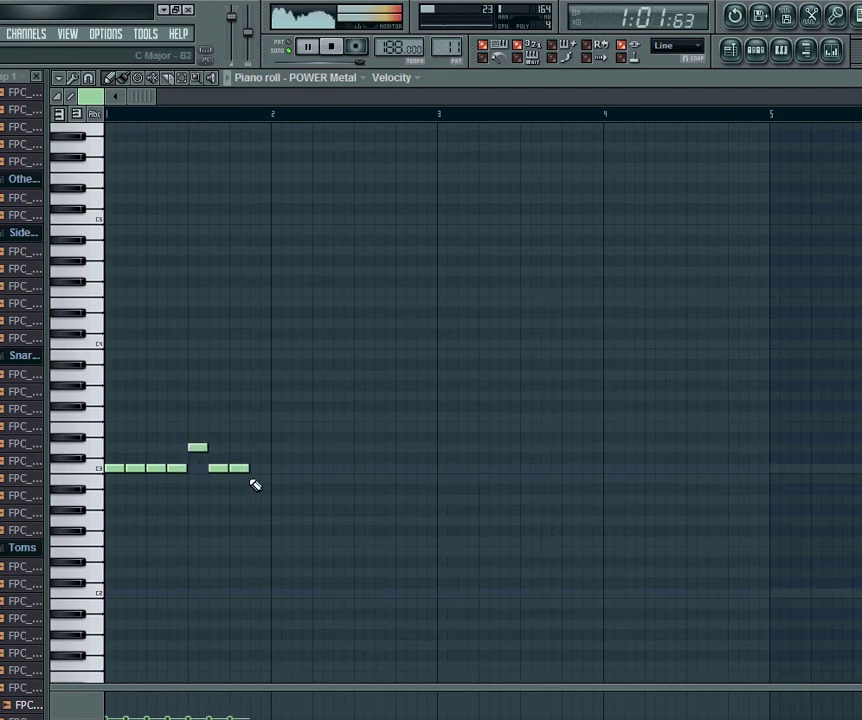
key("Escape")
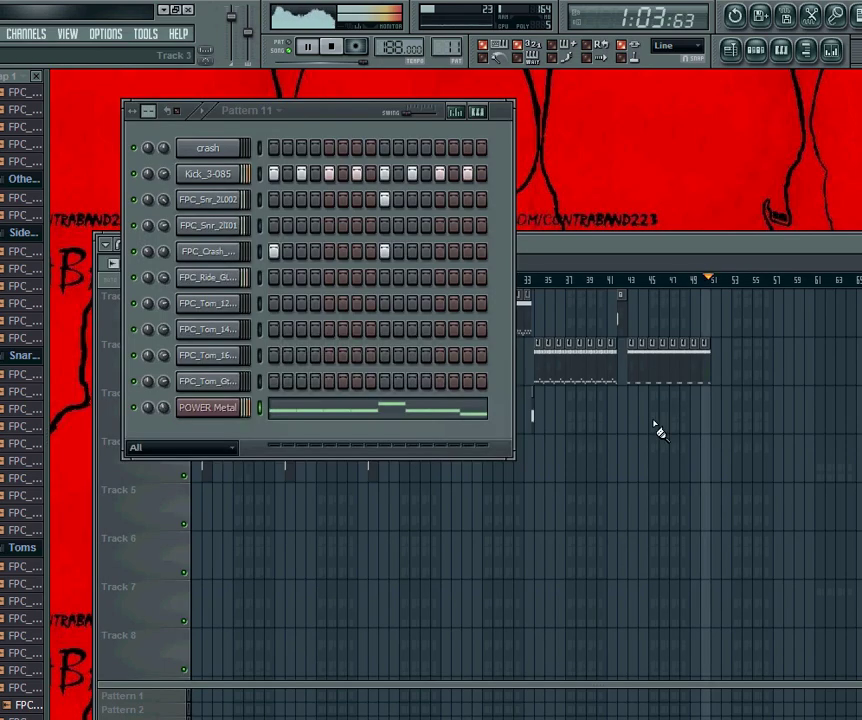
Move the playlist window higher, and give Pattern 7's POWER Metal part a single C3 note spanning bar 1
left_click(659, 372)
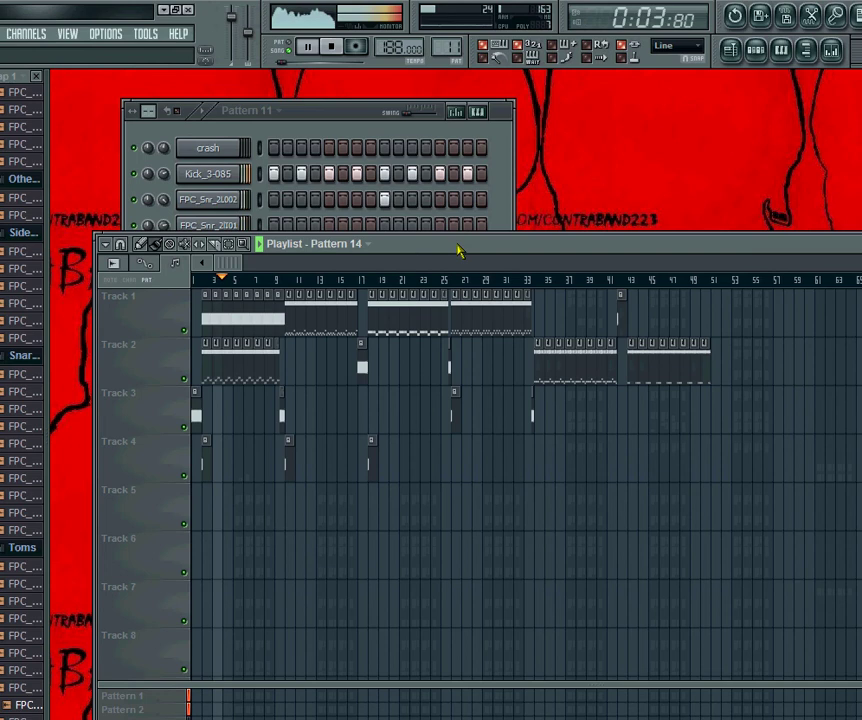
left_click_drag(458, 251, 406, 147)
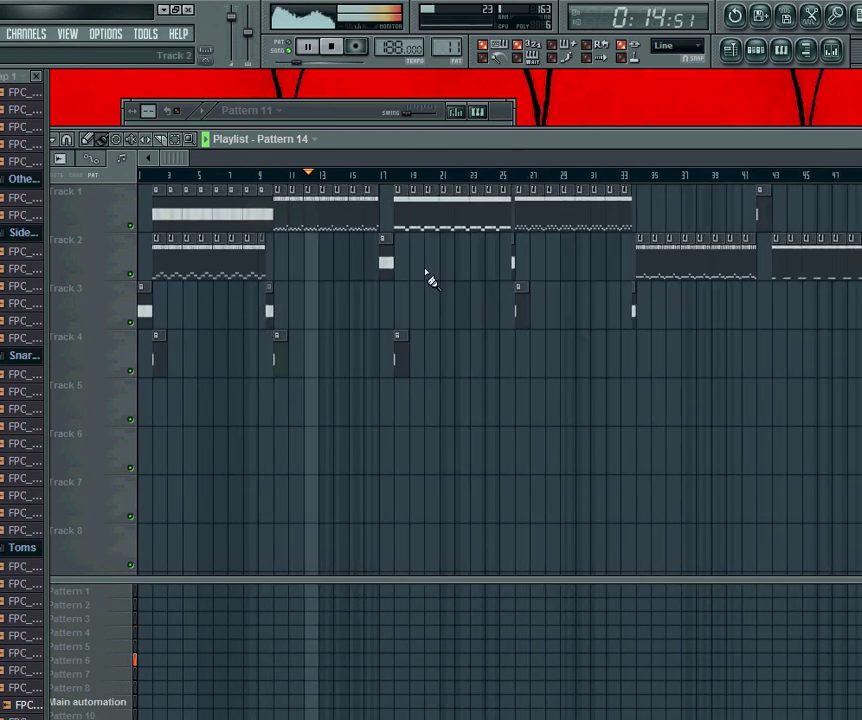
double_click(384, 258)
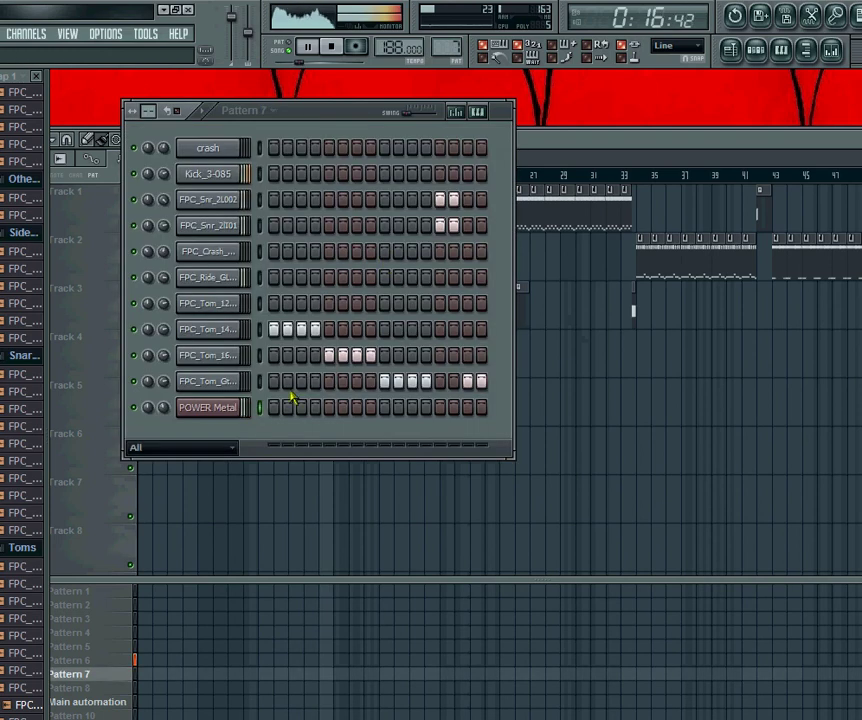
right_click(230, 406)
left_click(275, 406)
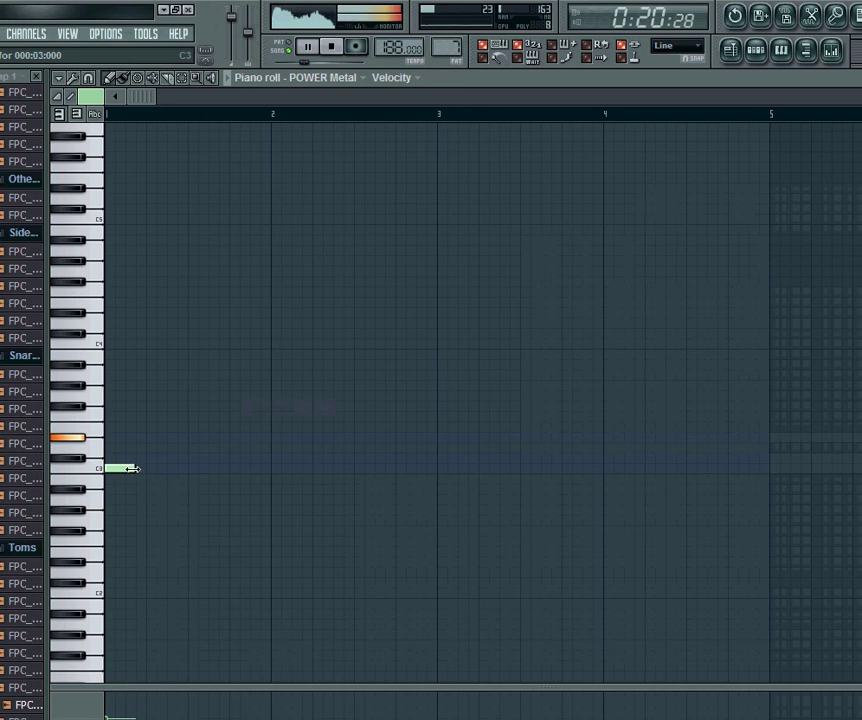
left_click_drag(133, 468, 268, 467)
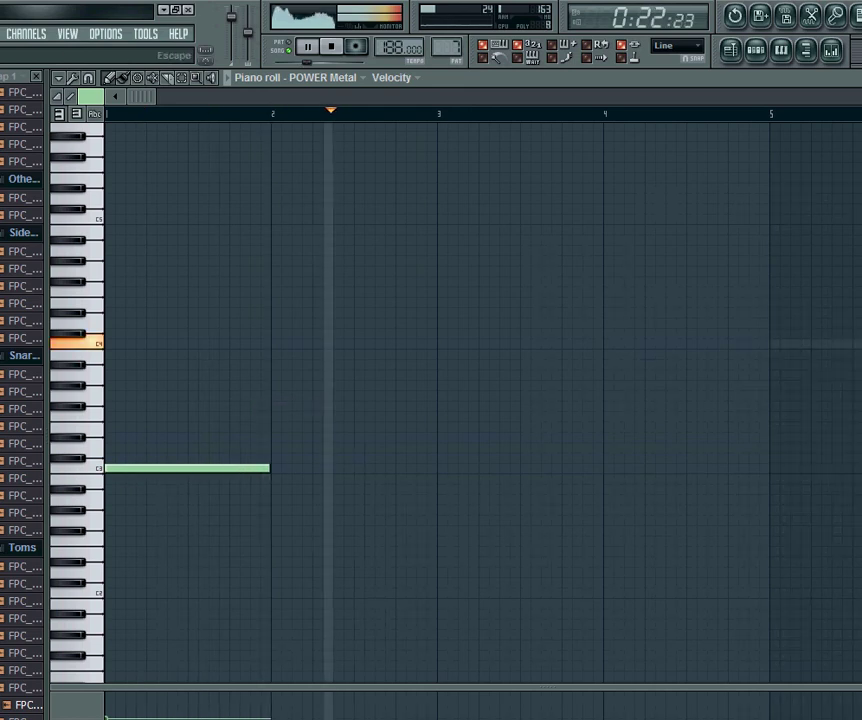
key("Escape")
left_click(620, 357)
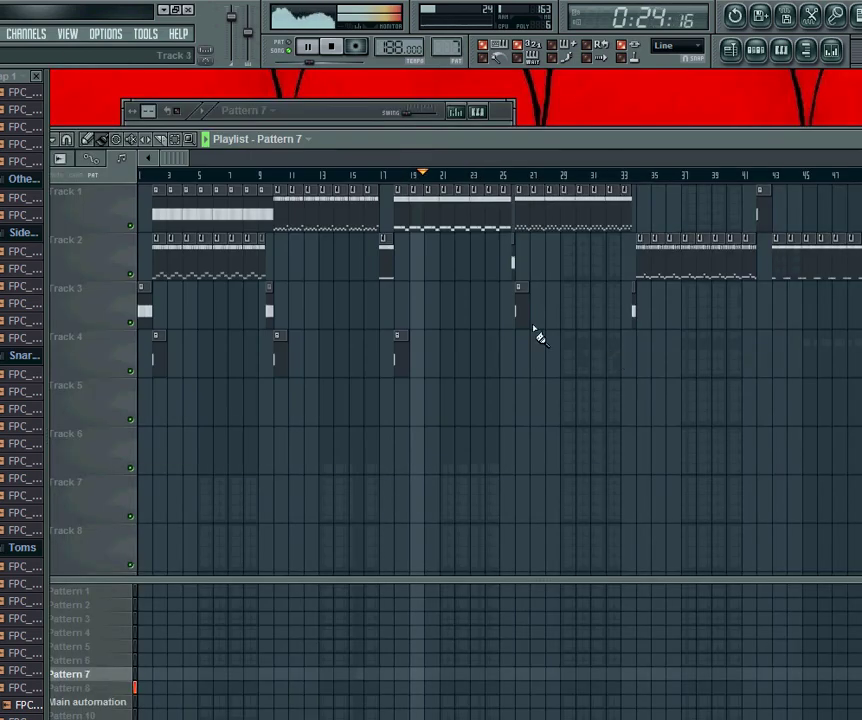
In the Main automation pattern, add a four-step C3 POWER Metal note at the start of bar 1
double_click(511, 259)
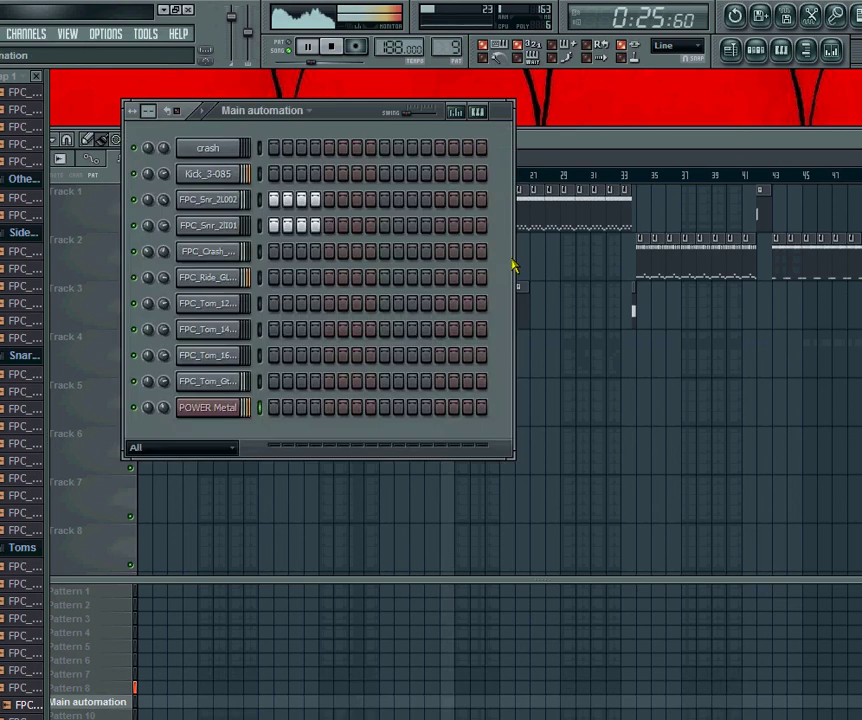
right_click(235, 418)
left_click(250, 413)
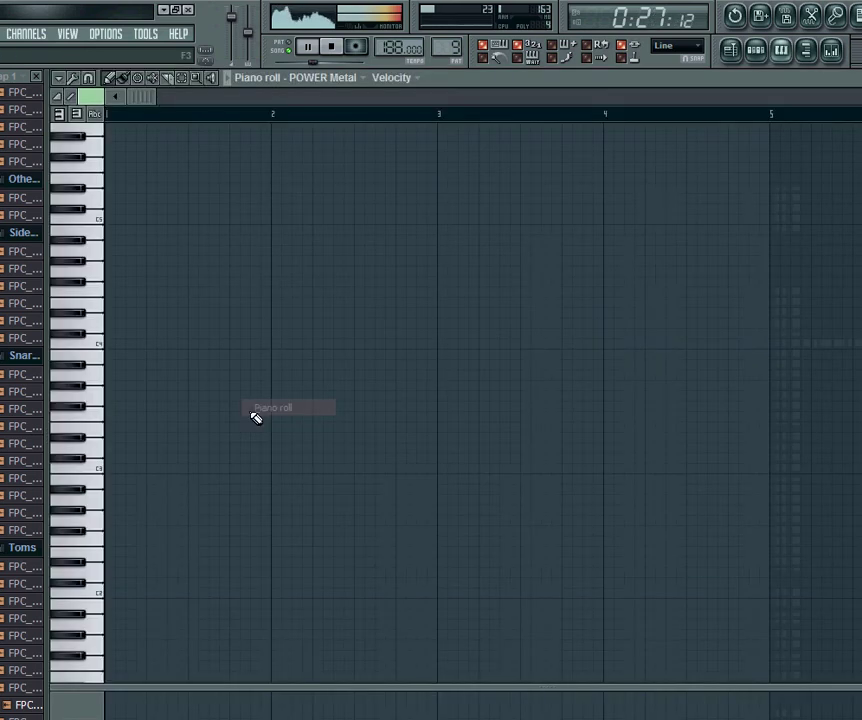
left_click(110, 470)
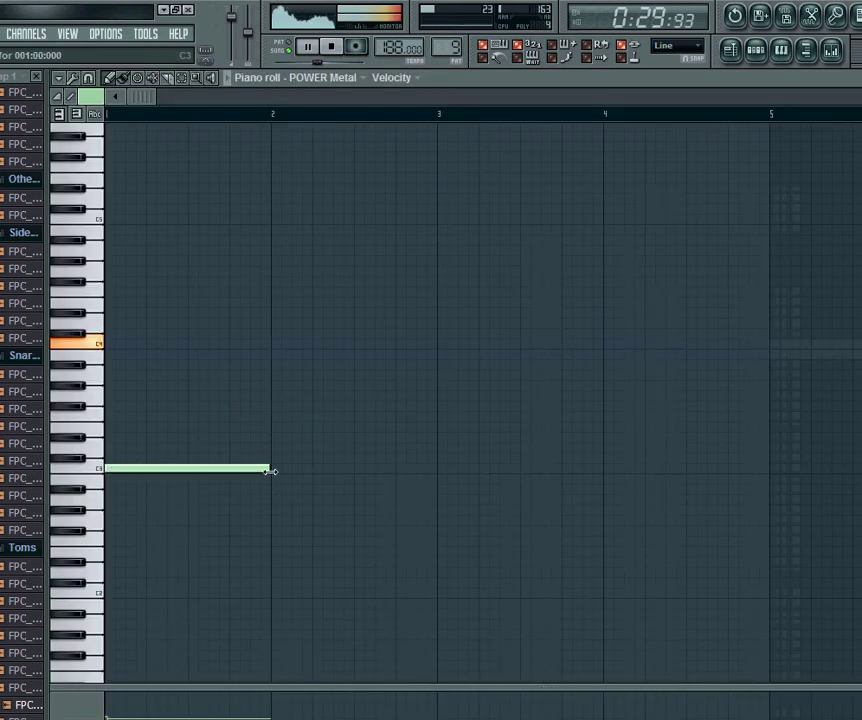
left_click_drag(270, 471, 153, 471)
key("Escape")
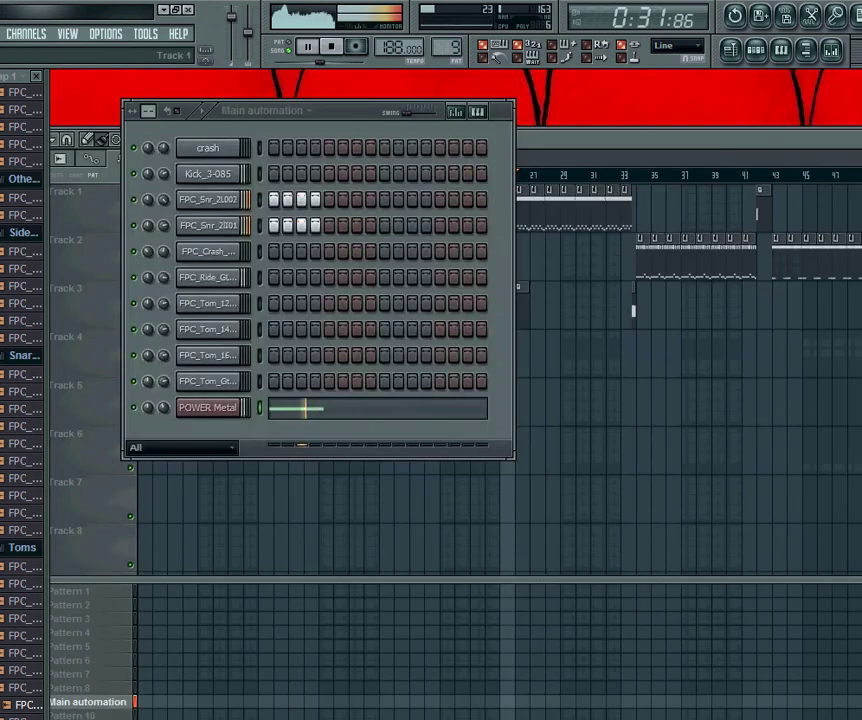
right_click(718, 434)
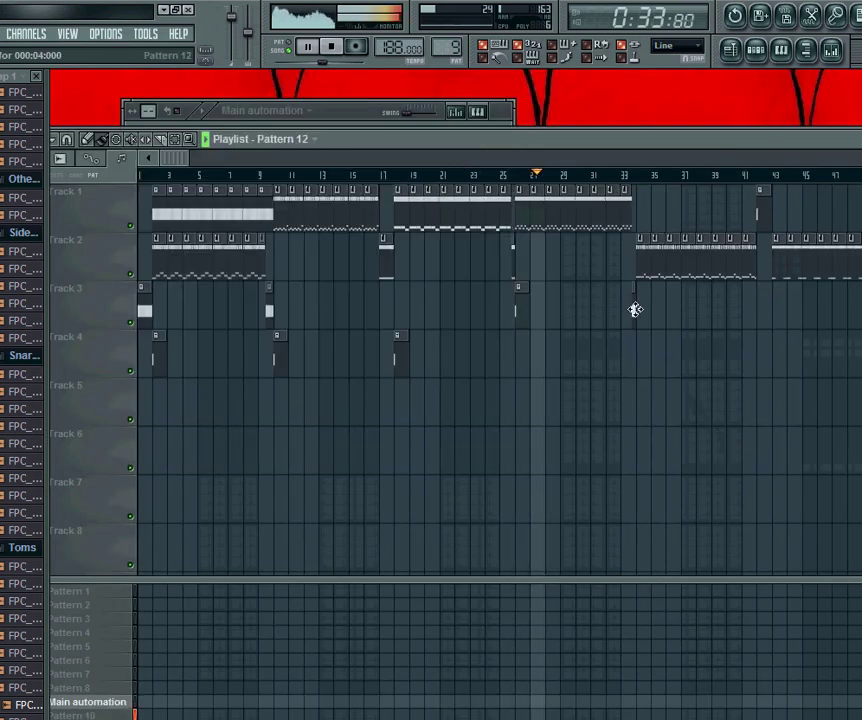
In Pattern 12, fill bar 1 of POWER Metal with four four-step C3 notes and return to the playlist
key("F6")
right_click(236, 409)
left_click(262, 409)
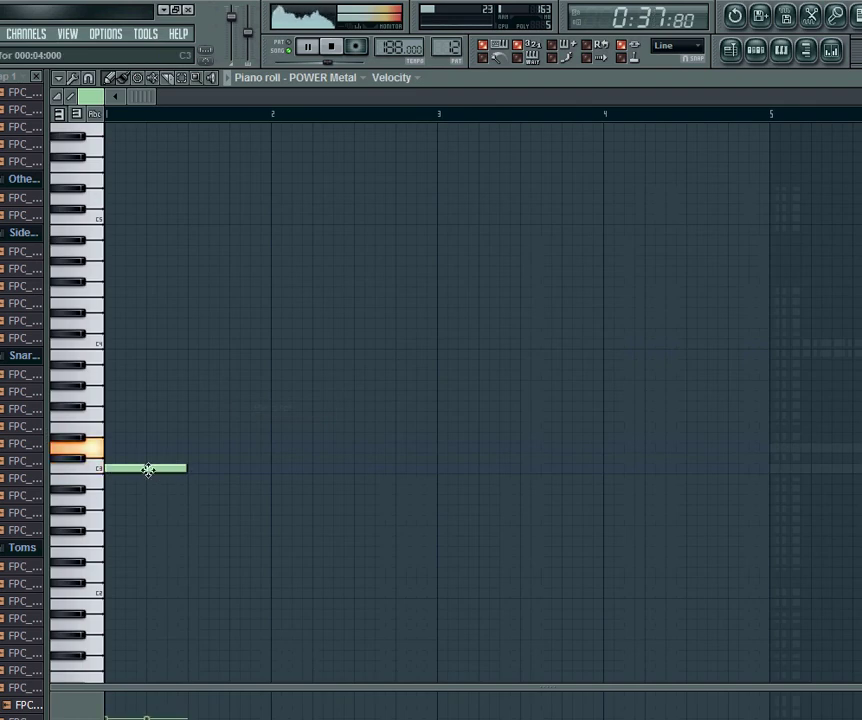
left_click(194, 469)
left_click(234, 469)
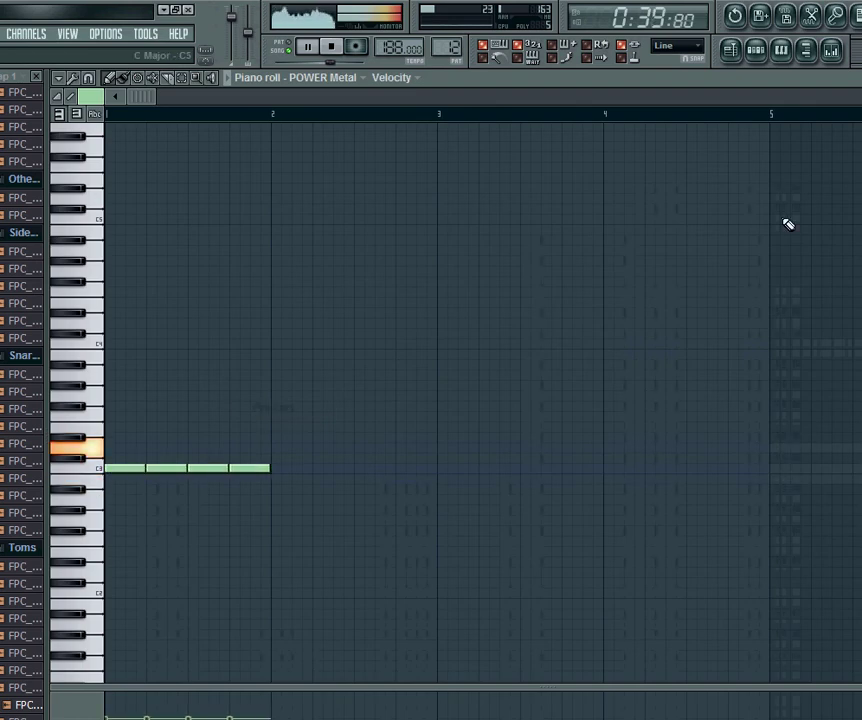
key("Escape")
left_click(785, 437)
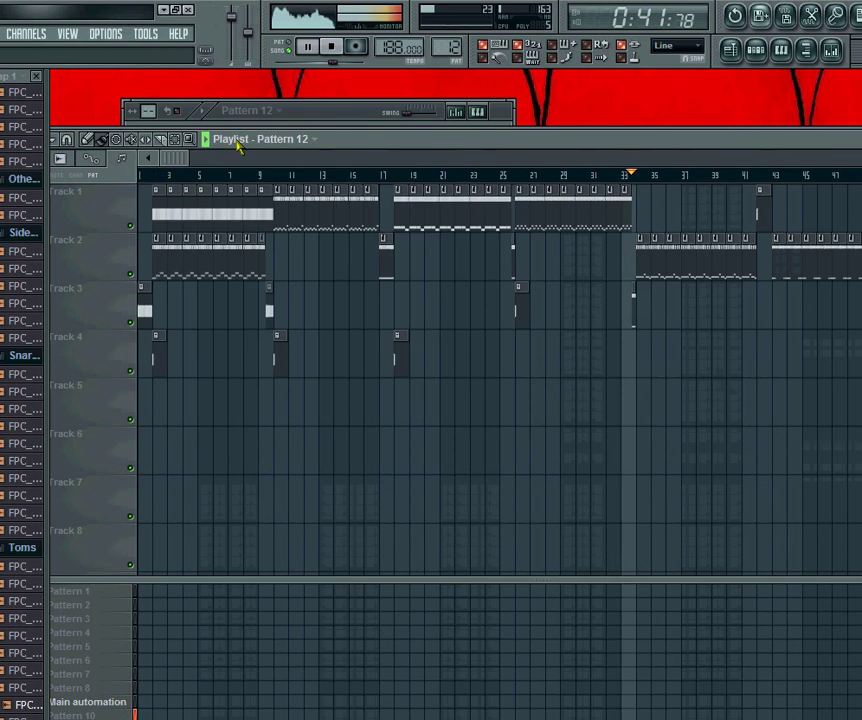
In Pattern 13, add one C3 POWER Metal note spanning bar 1 and return to the playlist
left_click_drag(165, 163, 476, 166)
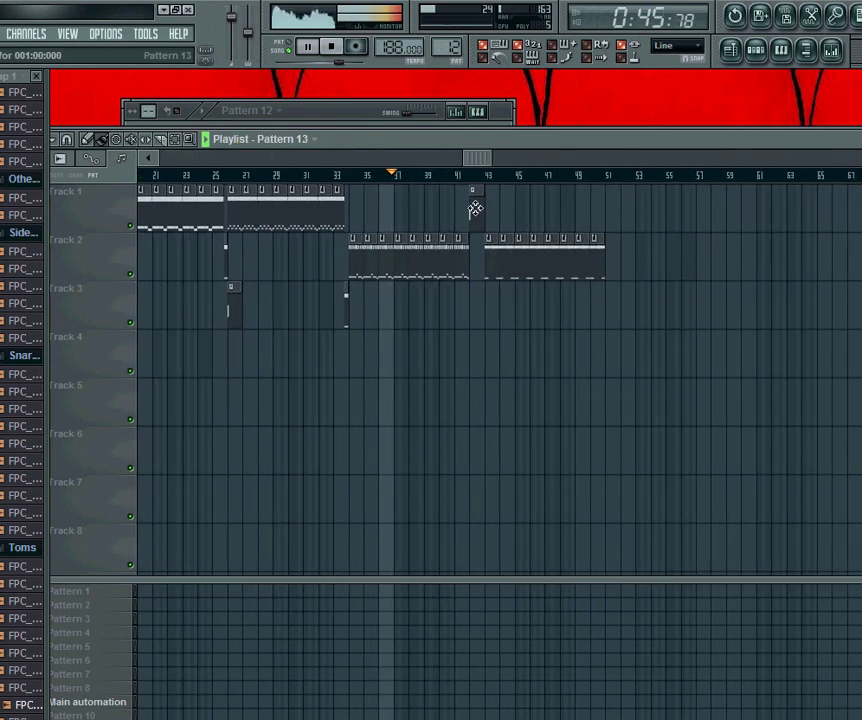
double_click(474, 208)
right_click(222, 402)
left_click(272, 407)
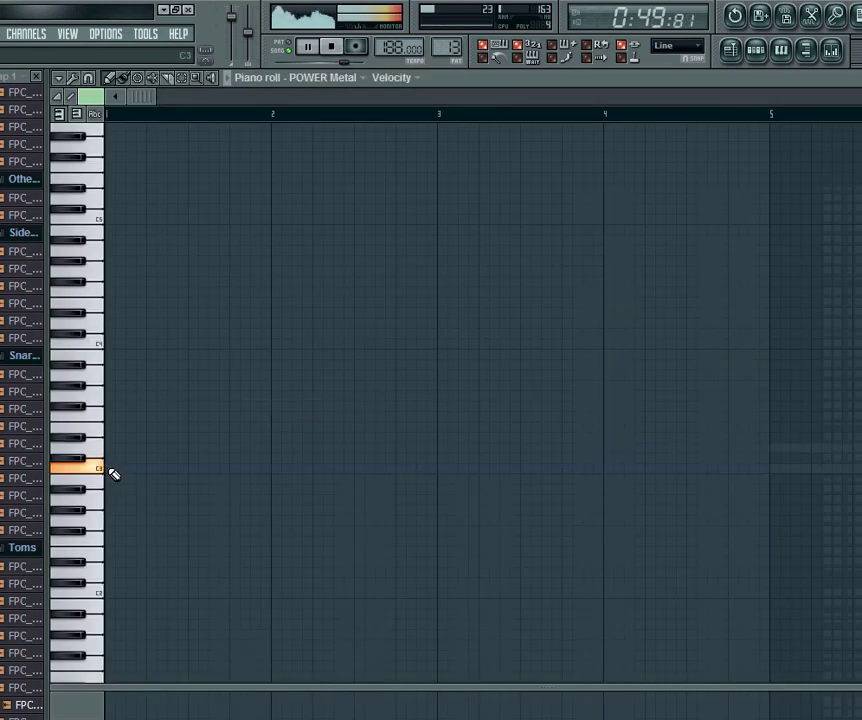
left_click_drag(146, 468, 268, 469)
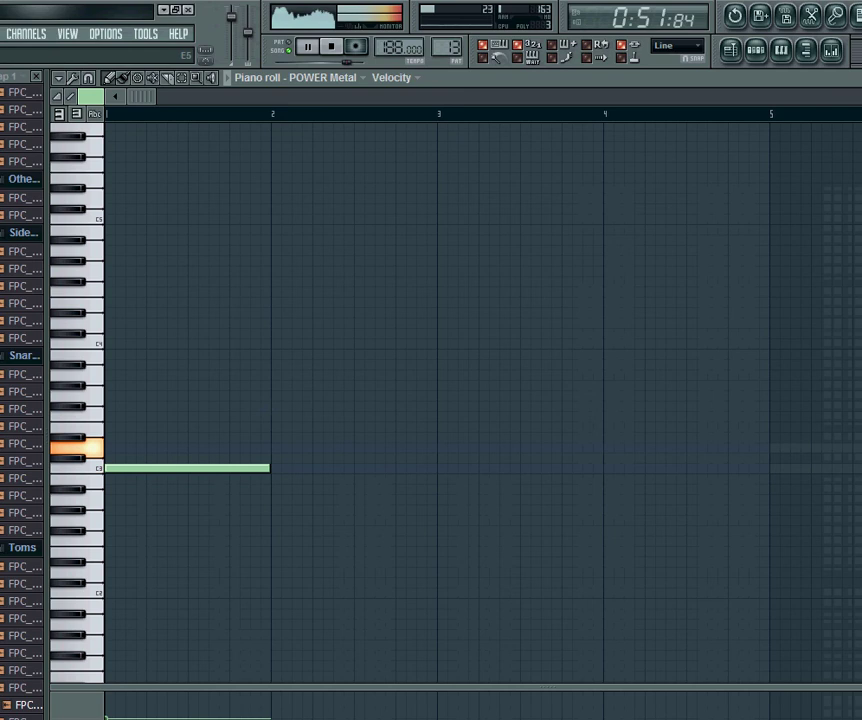
key("Escape")
right_click(713, 411)
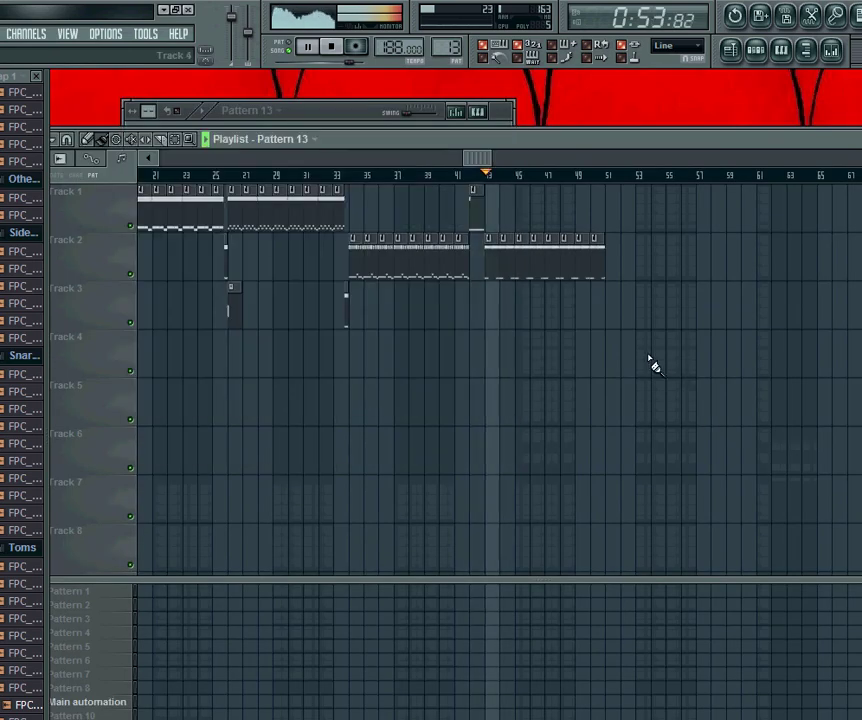
Extend the last Pattern 14 clip on Track 2 of the playlist to bar 57
left_click_drag(481, 157, 645, 160)
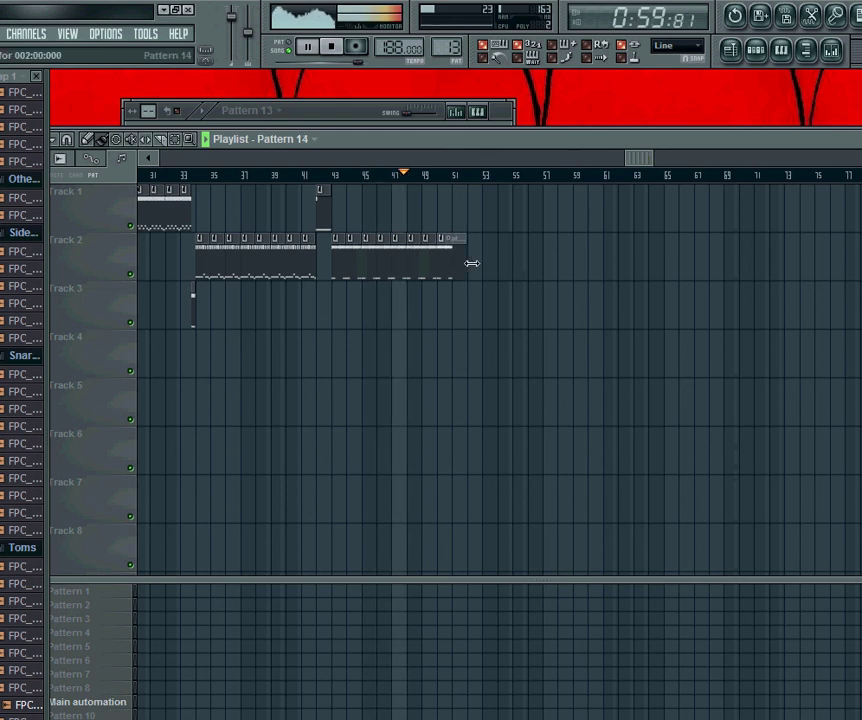
left_click_drag(471, 263, 545, 260)
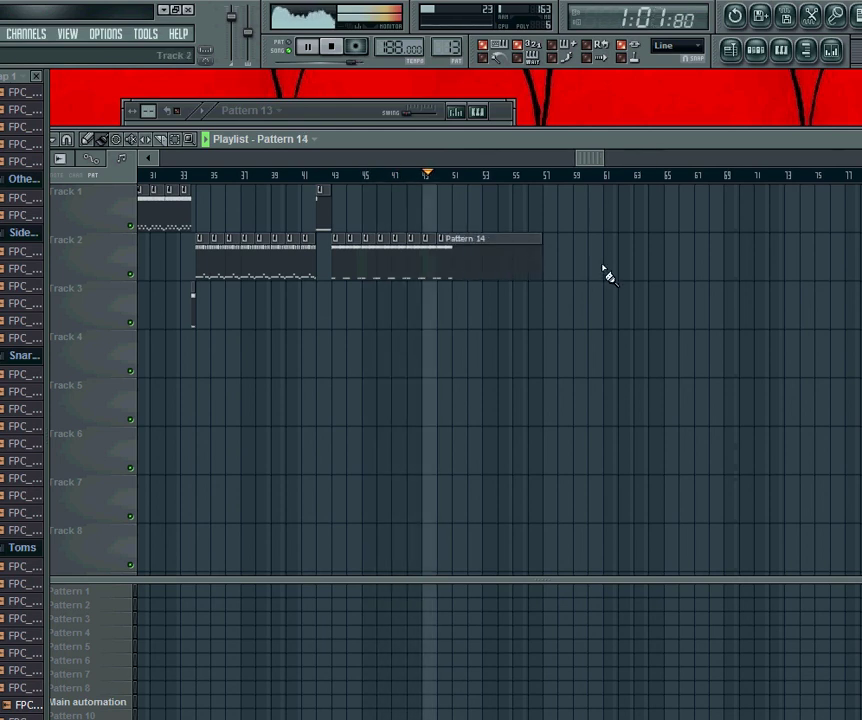